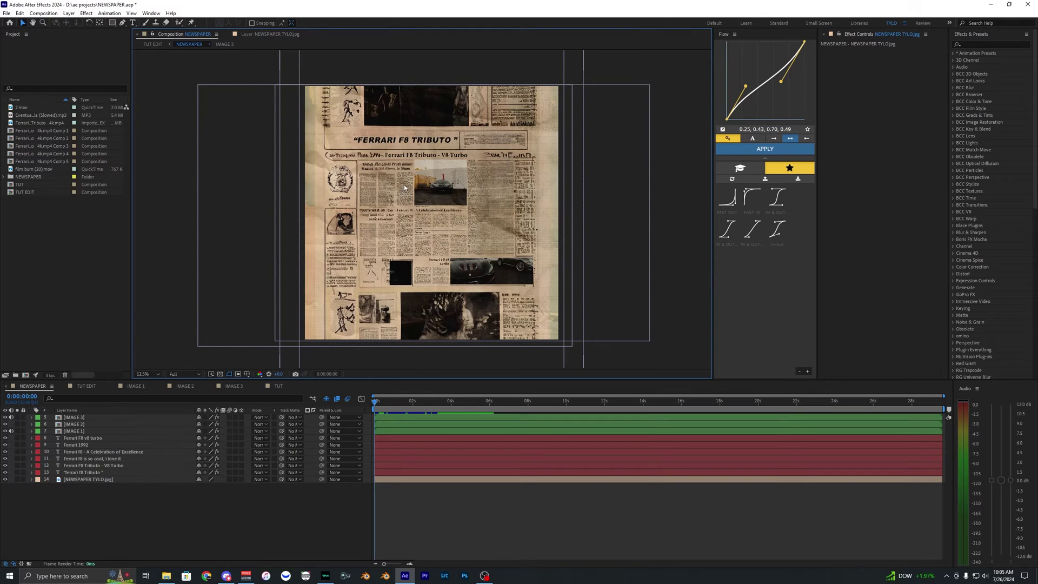
- Examine the finished NEWSPAPER composition, checking its headline, article titles and car pictures up close
scroll(412, 202, "up", 3)
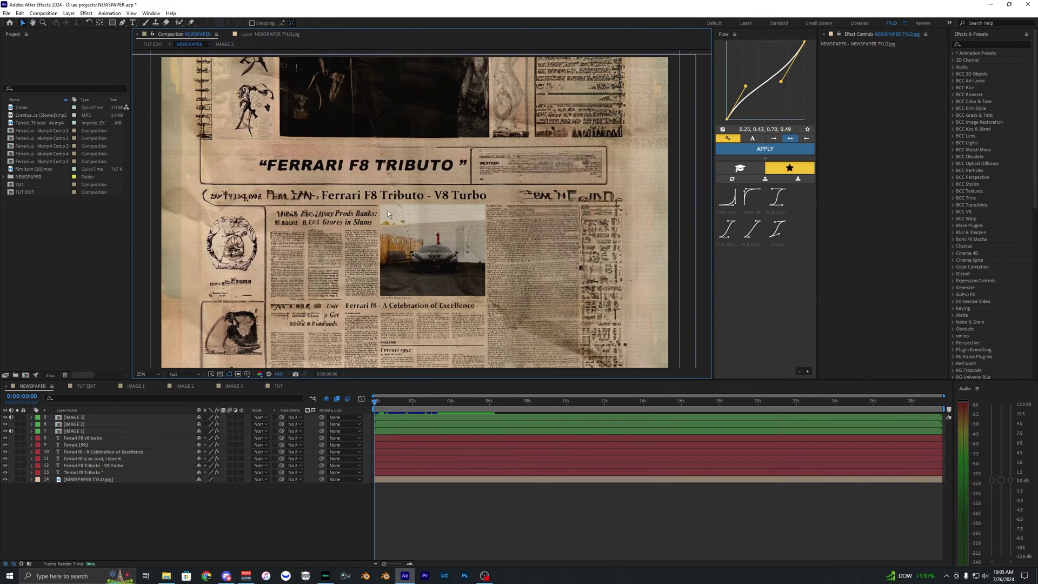
scroll(439, 225, "up", 4)
scroll(436, 226, "down", 1)
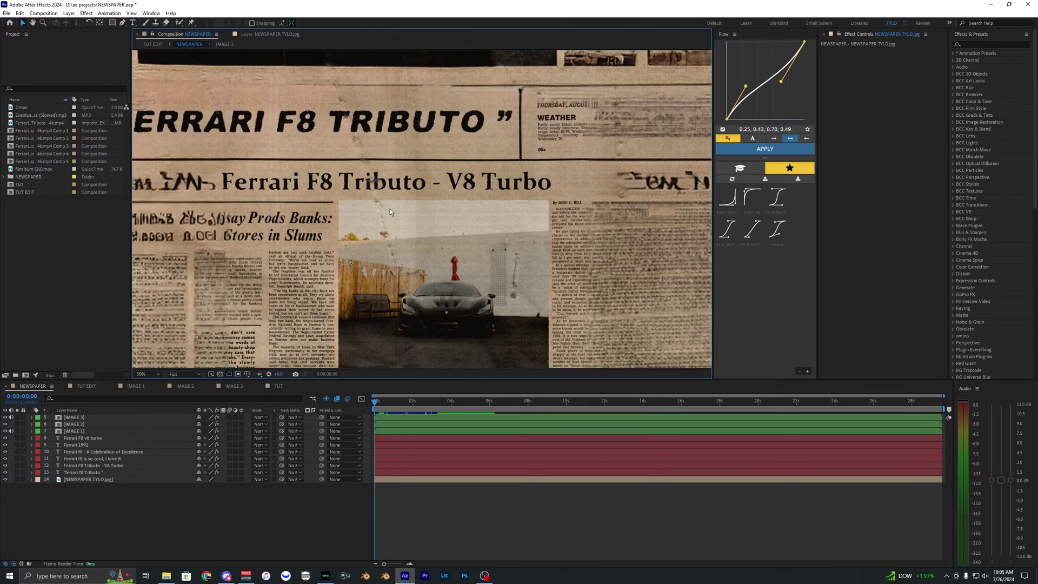
scroll(390, 209, "down", 3)
left_click_drag(418, 363, 409, 203)
scroll(408, 208, "down", 1)
scroll(412, 222, "up", 1)
left_click_drag(480, 314, 419, 250)
scroll(421, 271, "up", 2)
scroll(386, 314, "down", 1)
scroll(379, 259, "up", 1)
left_click_drag(372, 197, 368, 266)
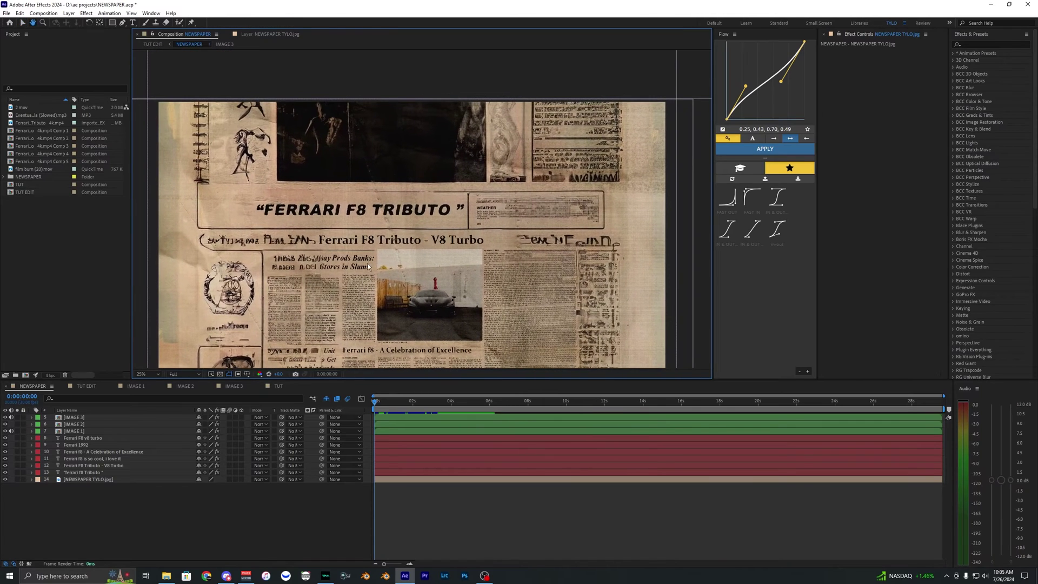
scroll(373, 215, "down", 1)
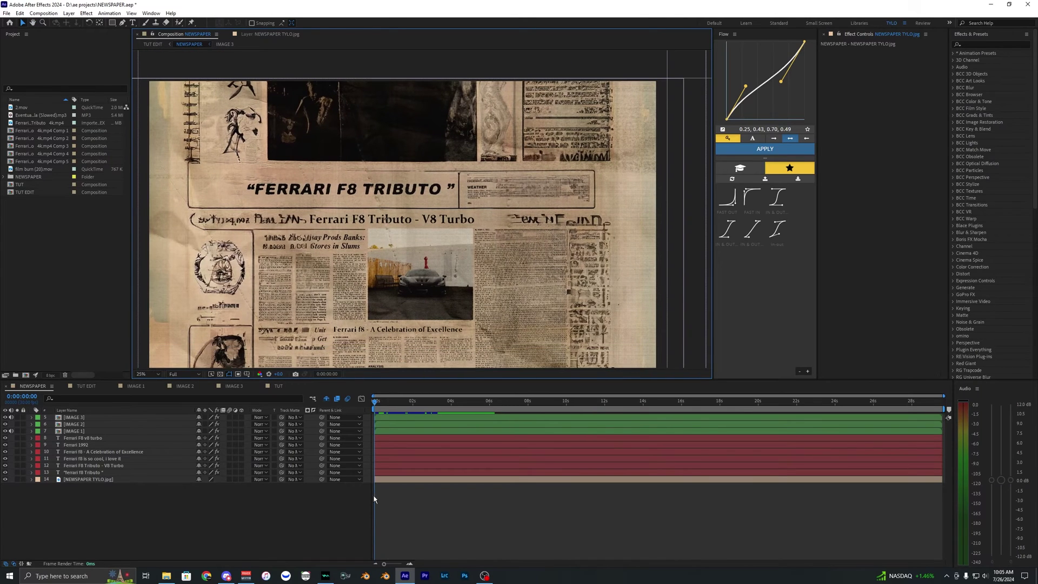
- Replace the "Ferrari F8 Tributo" headline text with "change it"
left_click(388, 453)
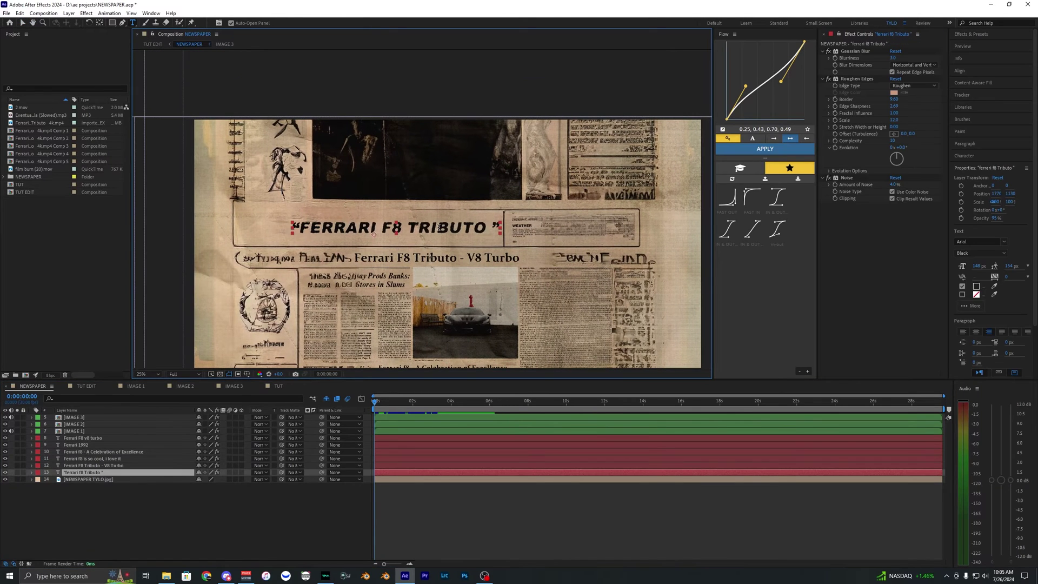
double_click(438, 228)
key("ctrl+a")
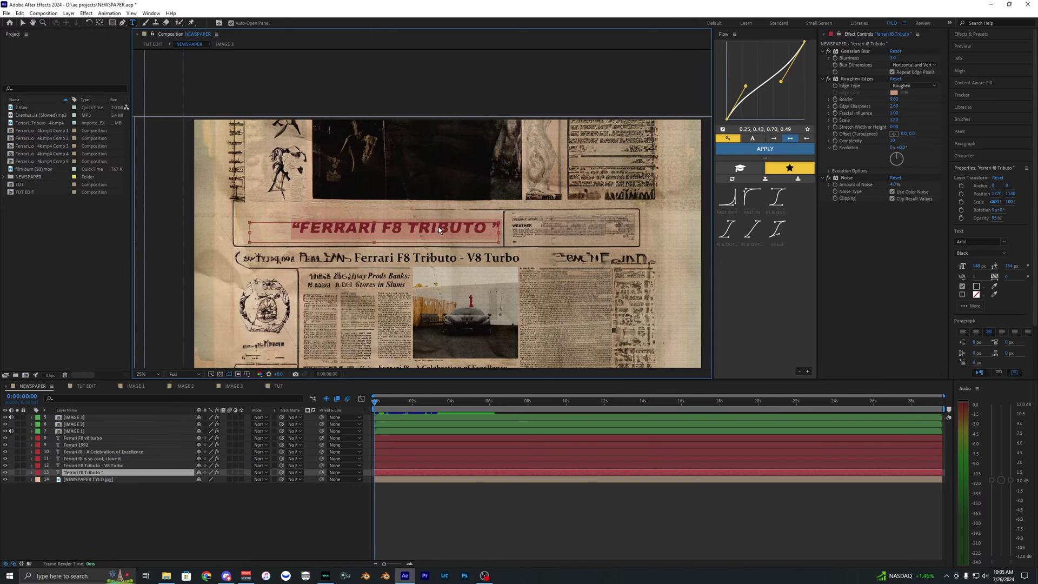
type("change")
type("it")
left_click(468, 514)
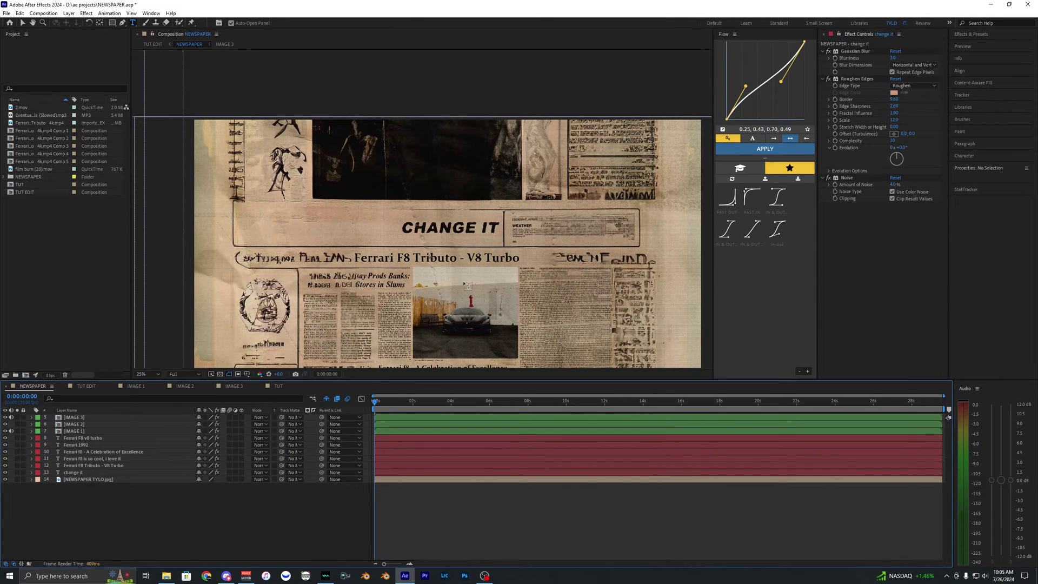
scroll(464, 311, "up", 2)
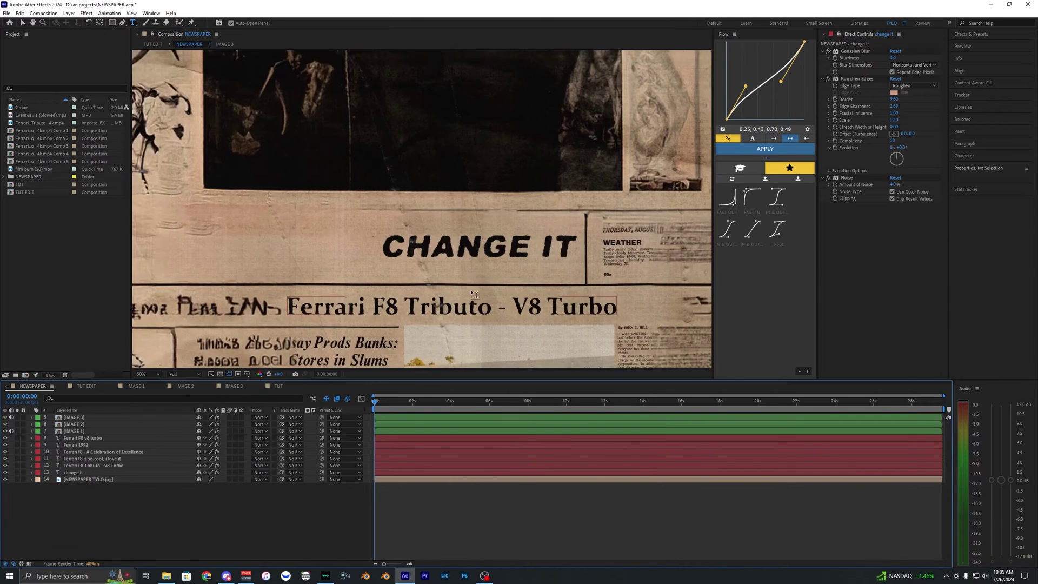
left_click_drag(464, 308, 432, 293)
scroll(434, 270, "down", 2)
left_click_drag(437, 245, 420, 222)
left_click(419, 200)
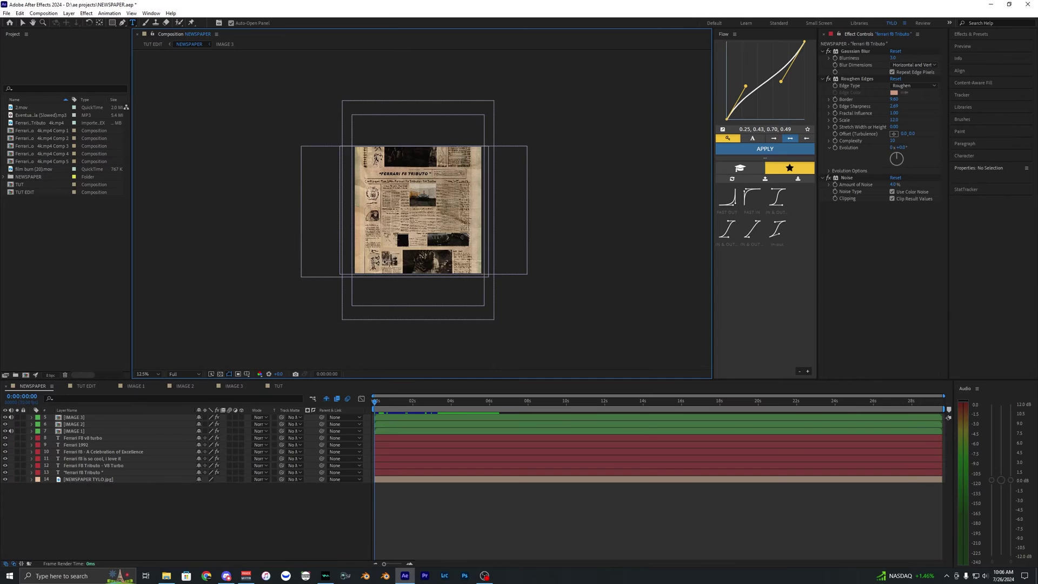
scroll(388, 263, "up", 2)
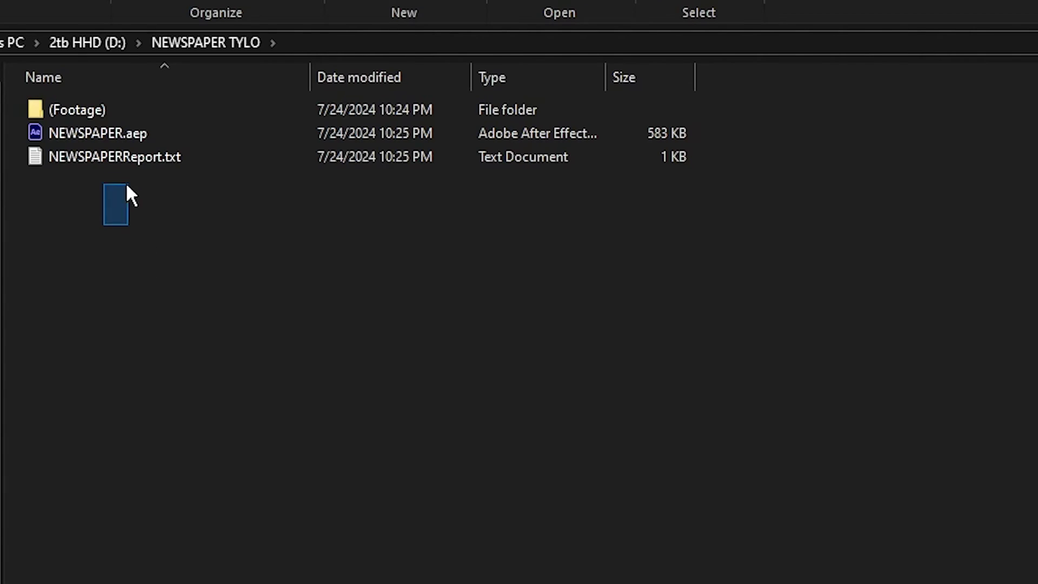
- Look inside the (Footage) folder of the NEWSPAPER TYLO folder in File Explorer and return to the parent folder
left_click_drag(127, 186, 100, 127)
left_click(81, 111)
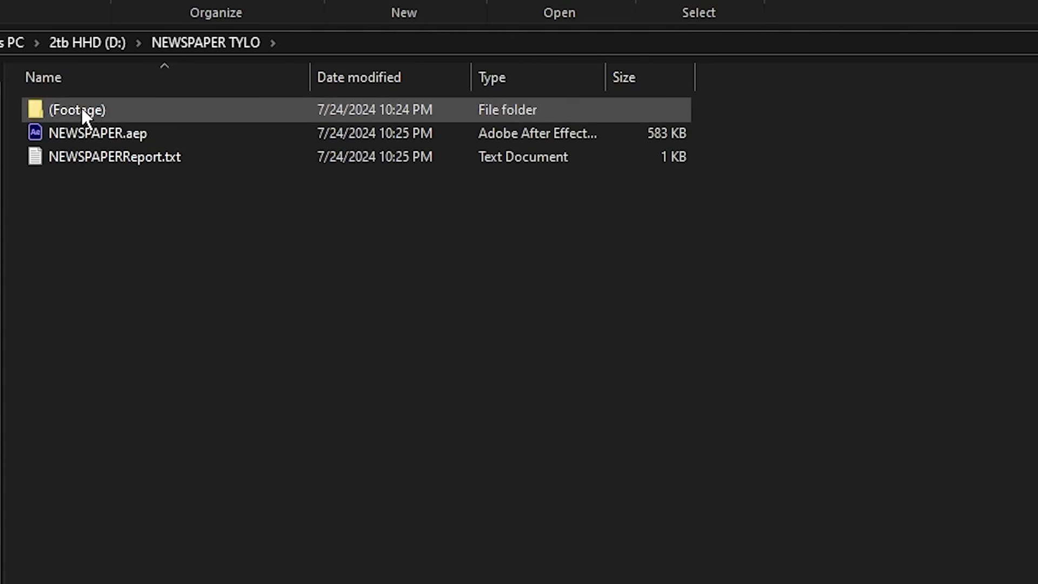
double_click(116, 110)
left_click(196, 43)
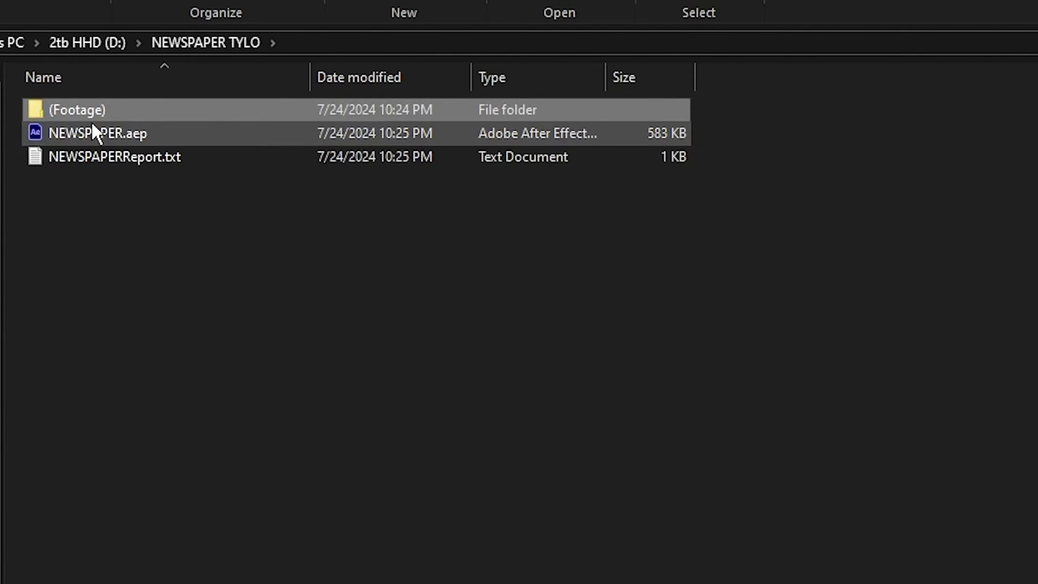
- Import NEWSPAPER.aep from File Explorer into the After Effects project and expand the imported folder down to its NEWSPAPER contents
left_click(116, 136)
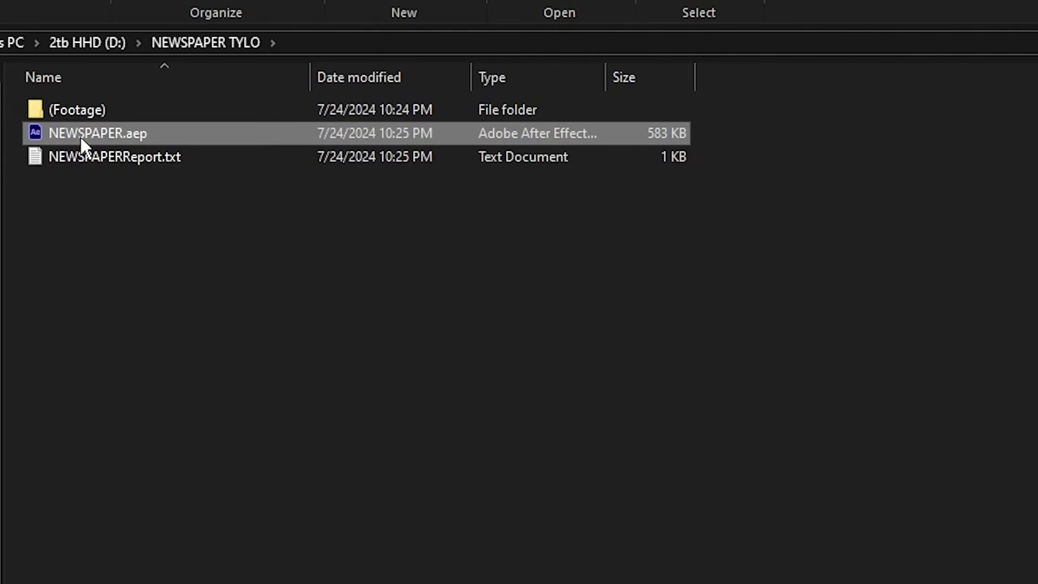
left_click_drag(79, 135, 74, 257)
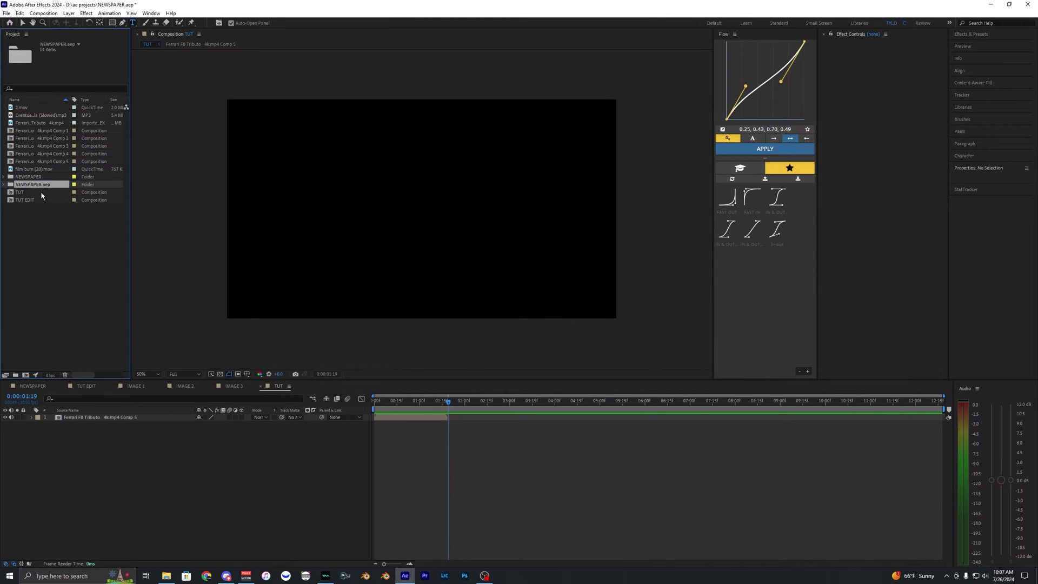
left_click(5, 185)
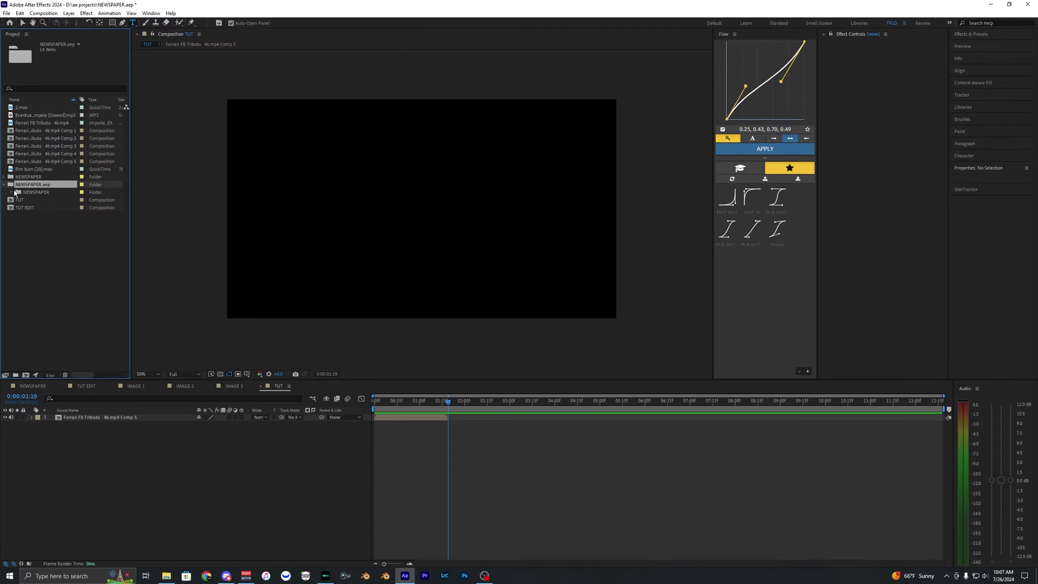
left_click(11, 193)
left_click(30, 192)
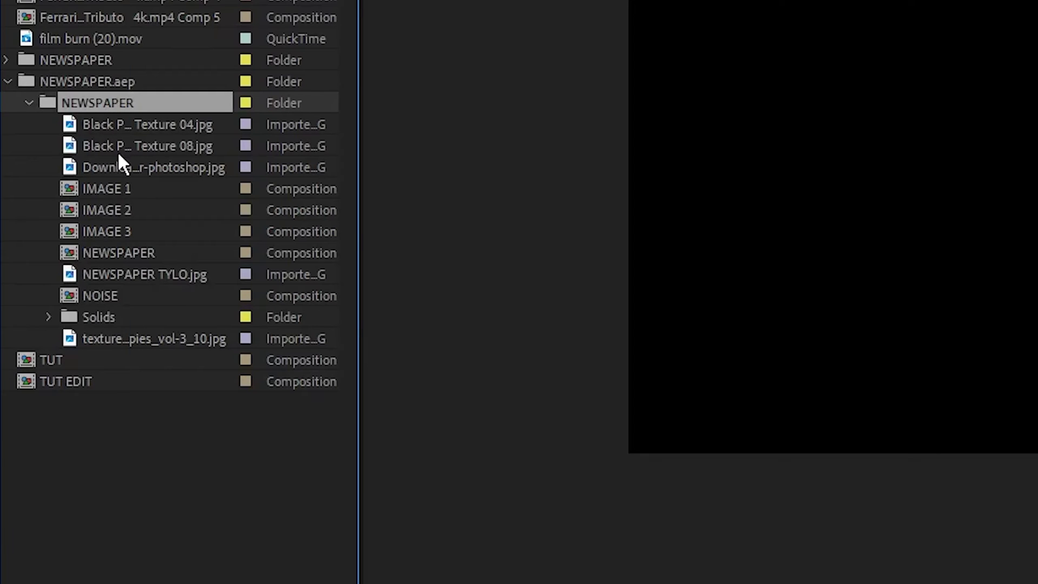
- Open the NEWSPAPER composition from the imported folder and look over its placeholder texts and images
left_click(142, 254)
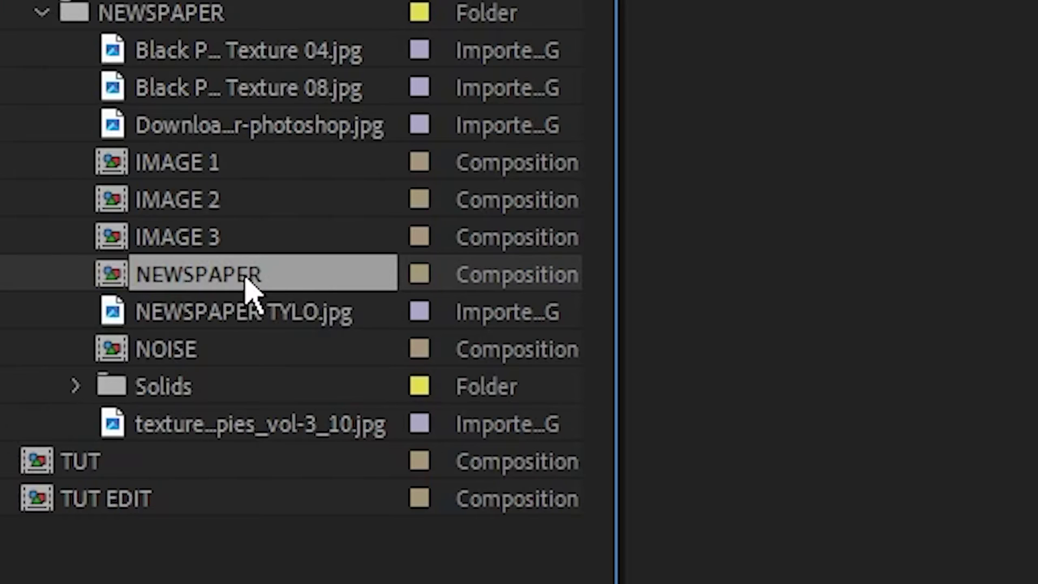
double_click(160, 254)
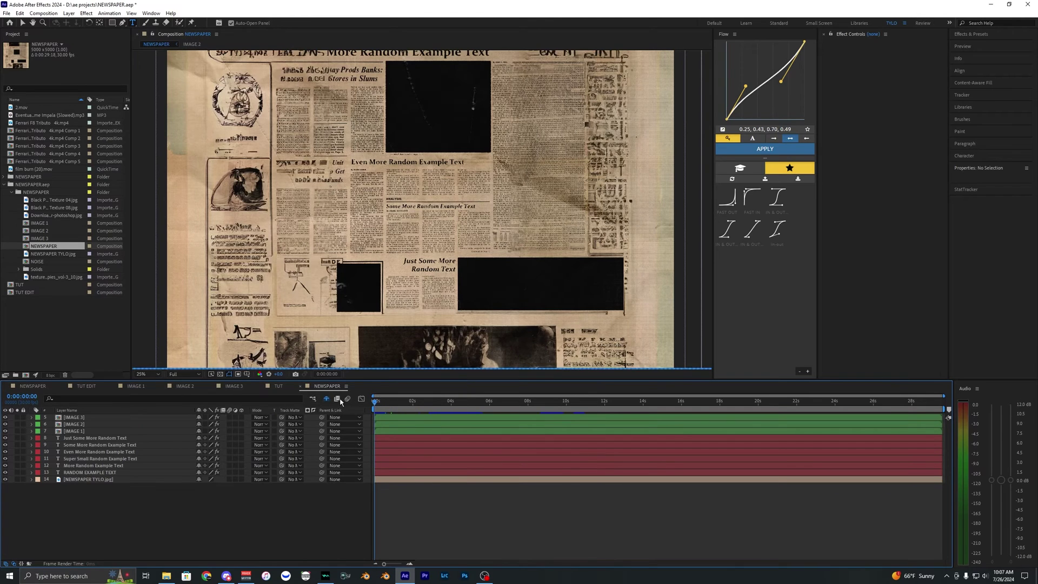
scroll(378, 280, "down", 6)
scroll(410, 269, "up", 3)
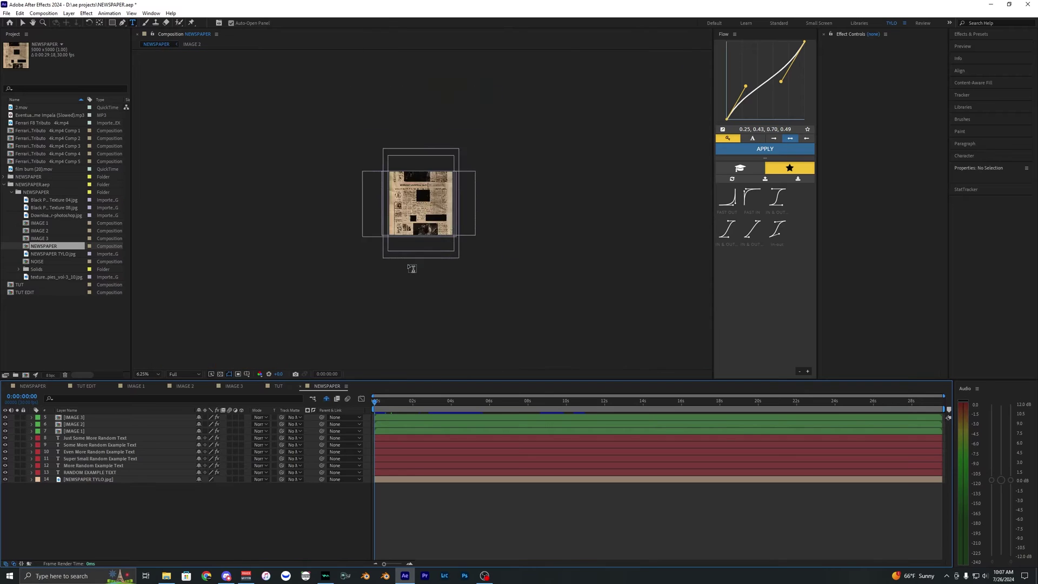
key("v")
scroll(390, 199, "up", 2)
scroll(423, 201, "down", 5)
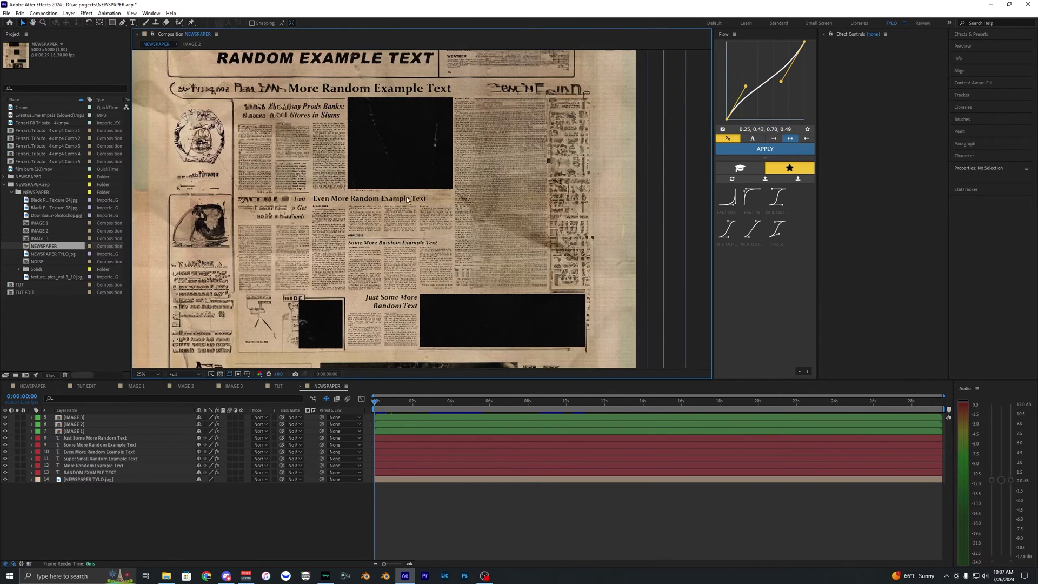
mouse_move(383, 213)
left_mouse_down()
mouse_move(386, 193)
mouse_move(383, 219)
left_mouse_up()
left_click_drag(379, 158, 382, 204)
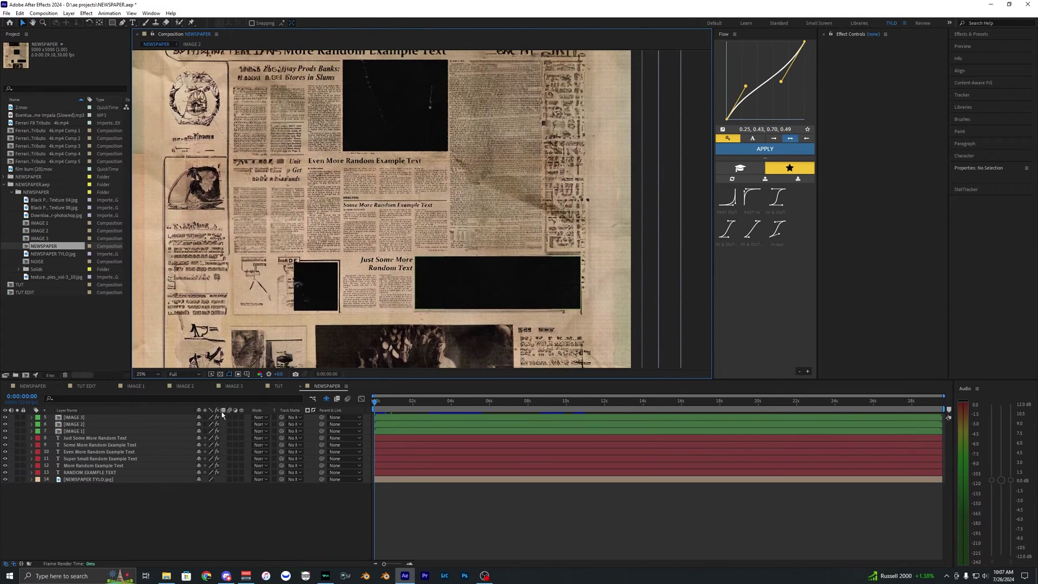
- Select all the placeholder text layers, followed by only the "More Random Example Text" layer
left_click(108, 471)
left_click(218, 346, "shift")
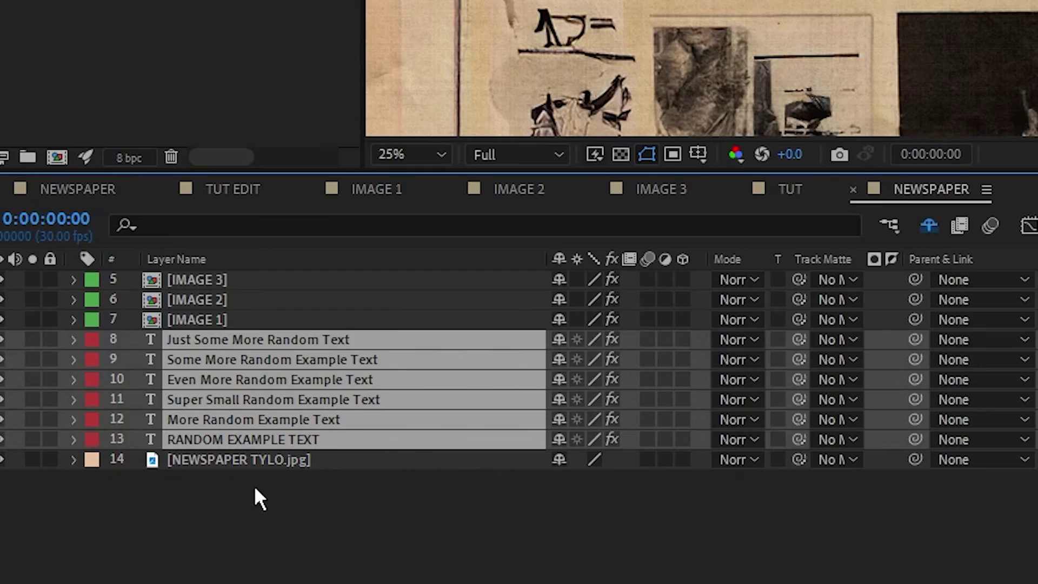
left_click(233, 425)
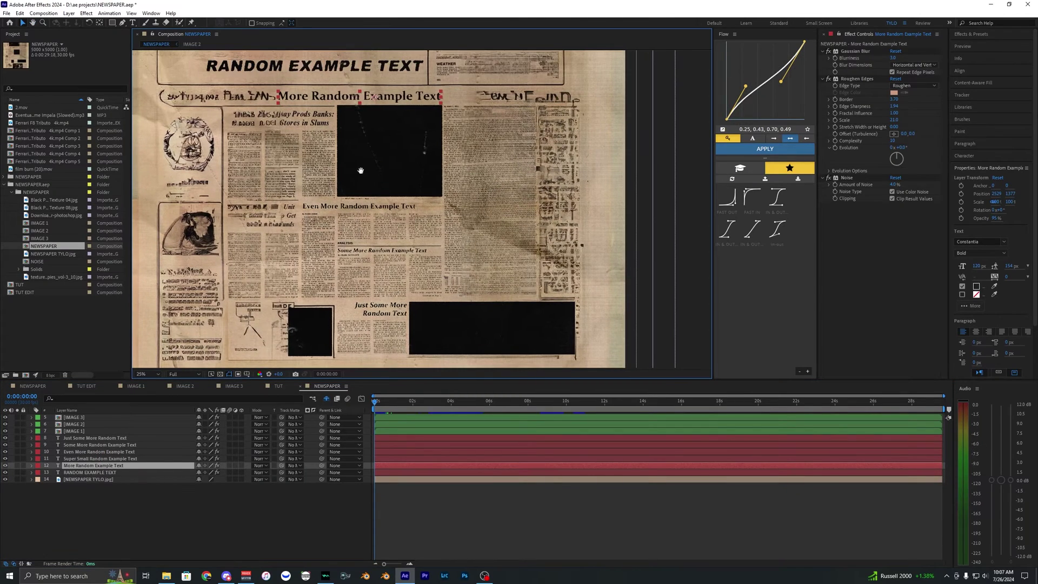
- Examine the newspaper template's example headlines and black image placeholders, both close up and as a whole page
scroll(301, 309, "down", 2)
scroll(383, 238, "up", 4)
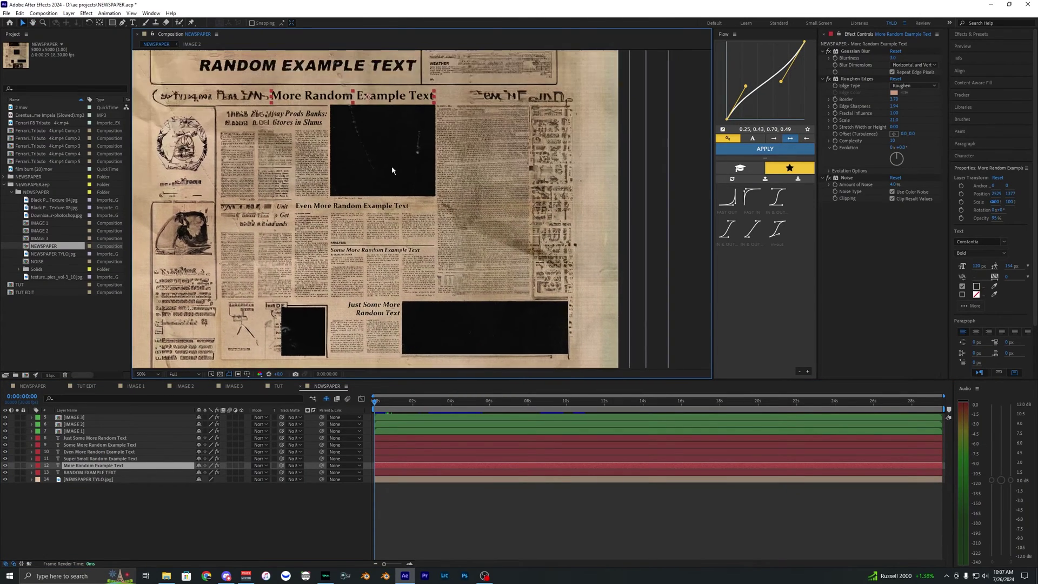
scroll(385, 236, "up", 2)
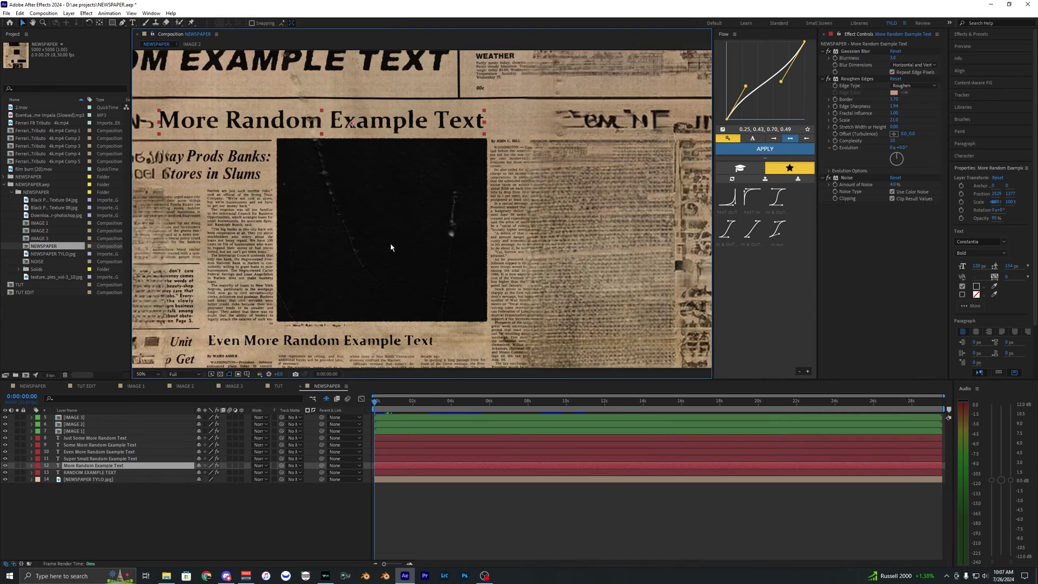
scroll(391, 245, "down", 3)
left_click_drag(376, 304, 387, 239)
scroll(388, 224, "up", 1)
scroll(382, 234, "down", 1)
scroll(375, 231, "up", 1)
left_click_drag(294, 223, 326, 223)
scroll(326, 223, "down", 1)
left_click(439, 187)
left_click_drag(439, 187, 443, 187)
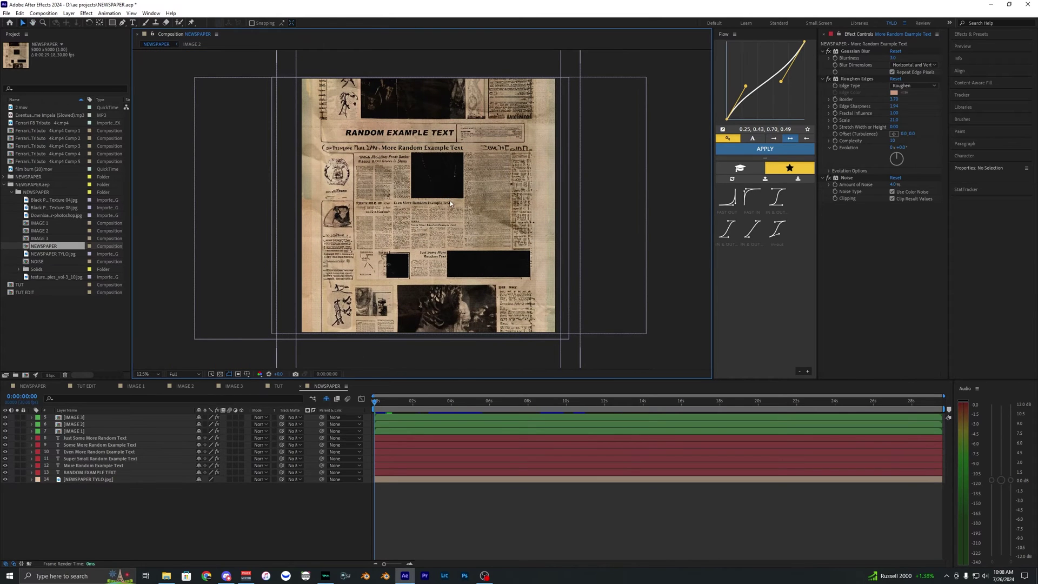
left_click_drag(422, 185, 430, 185)
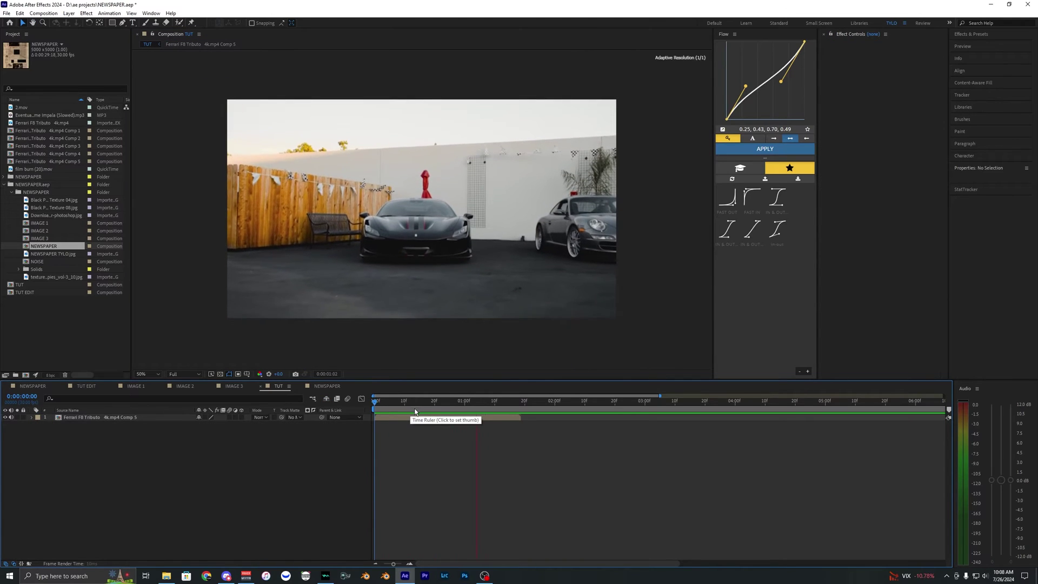
- Add the imported NEWSPAPER composition to the TUT timeline, starting where the Ferrari clip ends, and preview the clip
left_click_drag(424, 403, 360, 404)
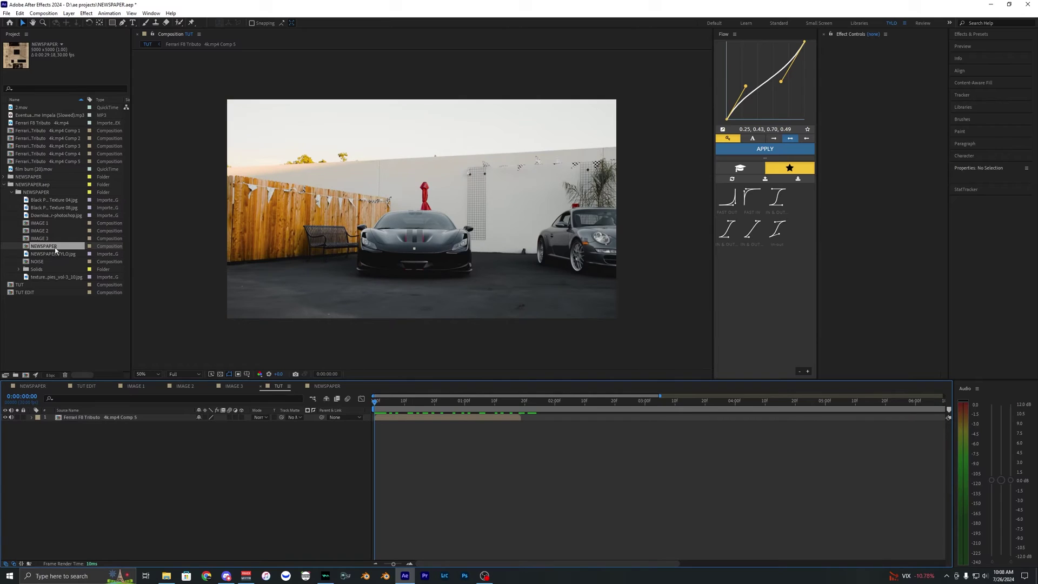
left_click_drag(51, 246, 520, 416)
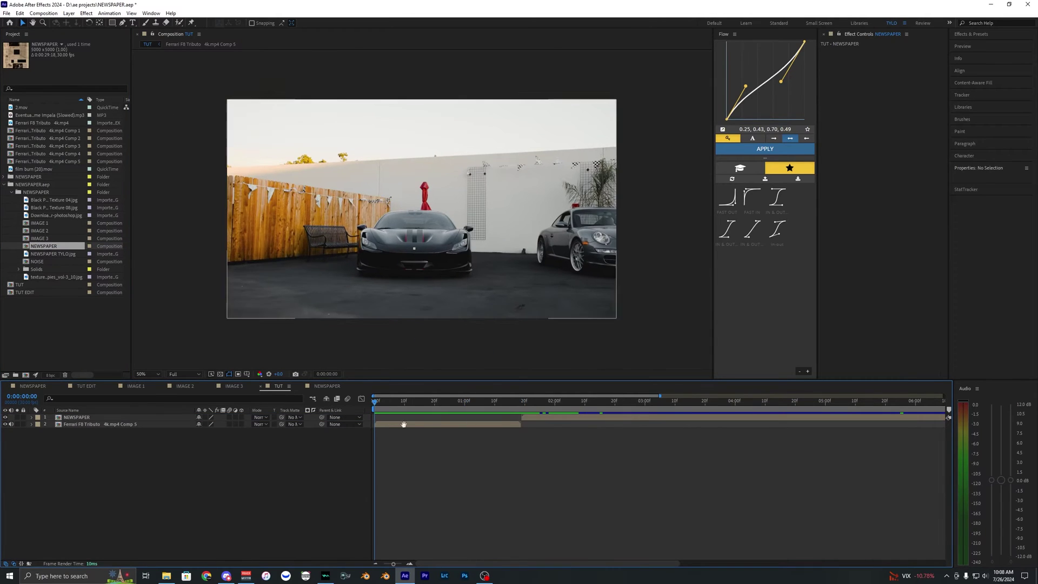
key("space")
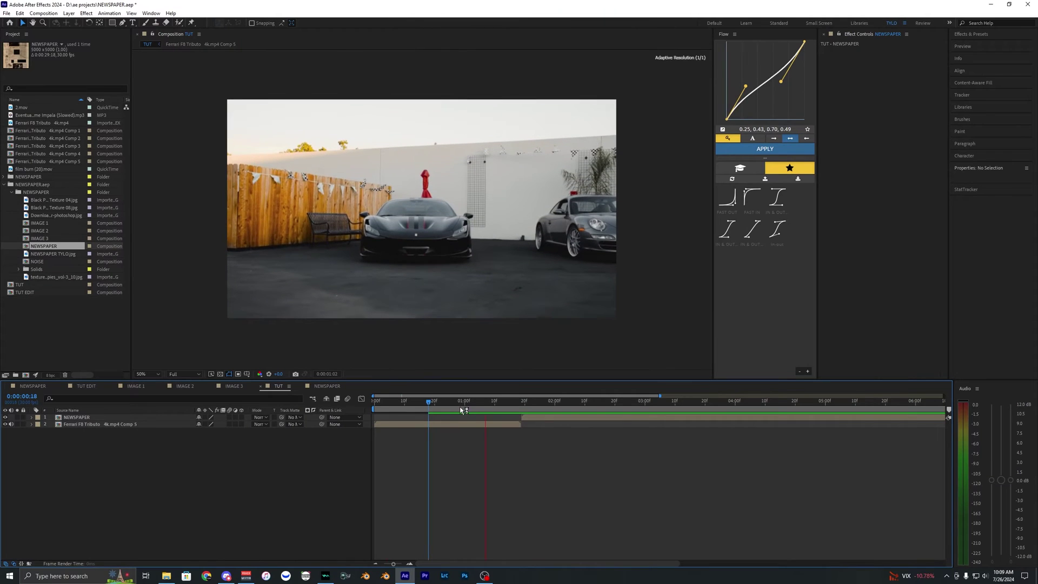
left_click_drag(476, 407, 498, 410)
left_click(498, 424)
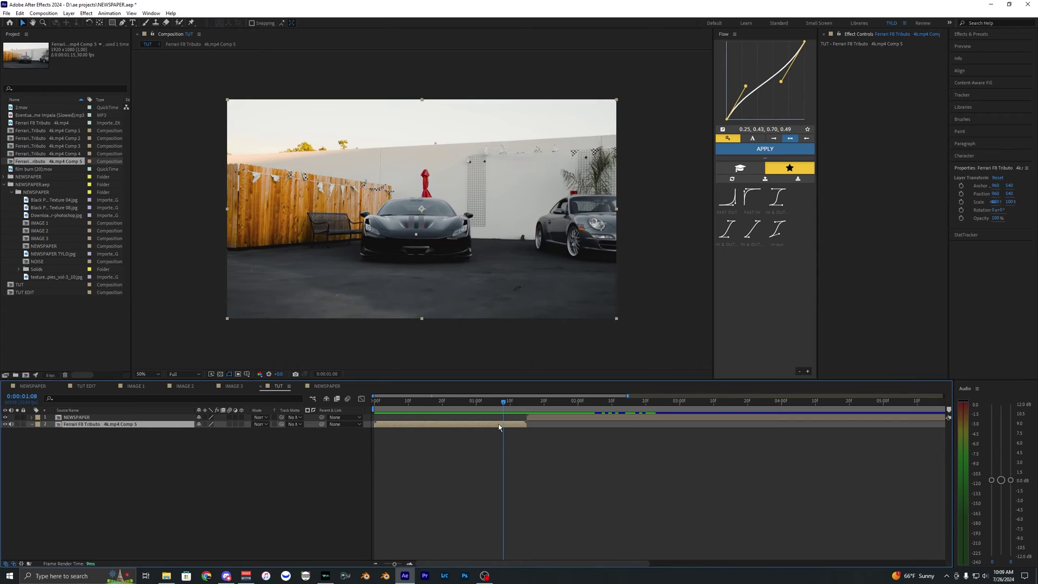
left_click(541, 416)
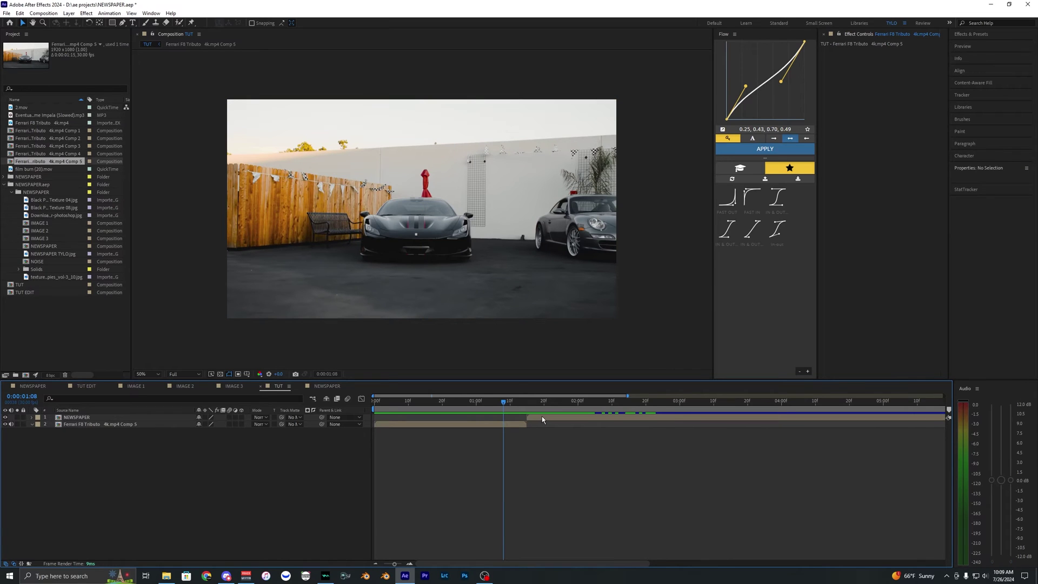
- Open the NEWSPAPER layer's composition at its first frame and select the IMAGE 1 placeholder layer
double_click(536, 420)
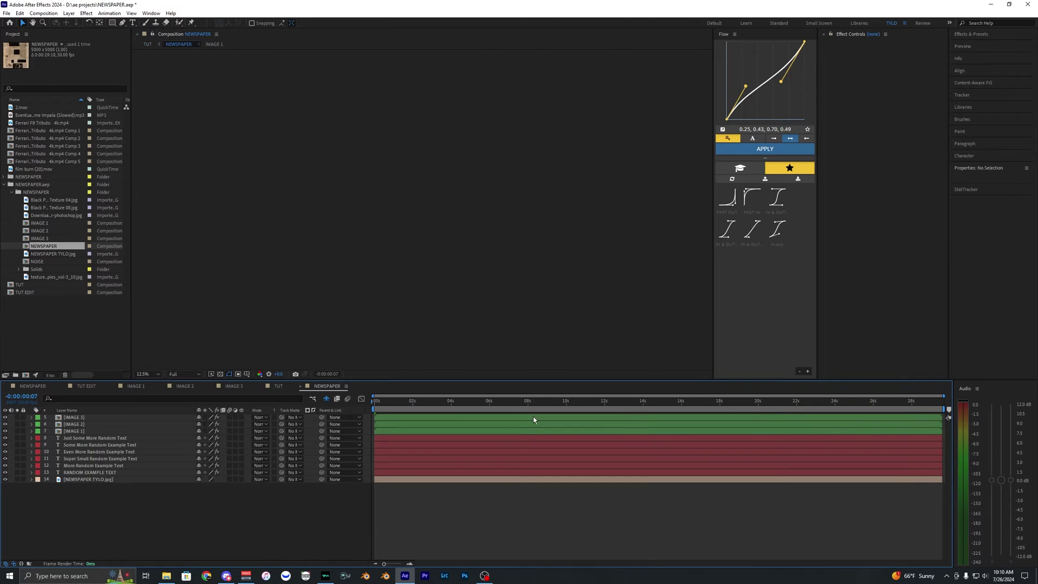
left_click(374, 402)
scroll(448, 200, "up", 4)
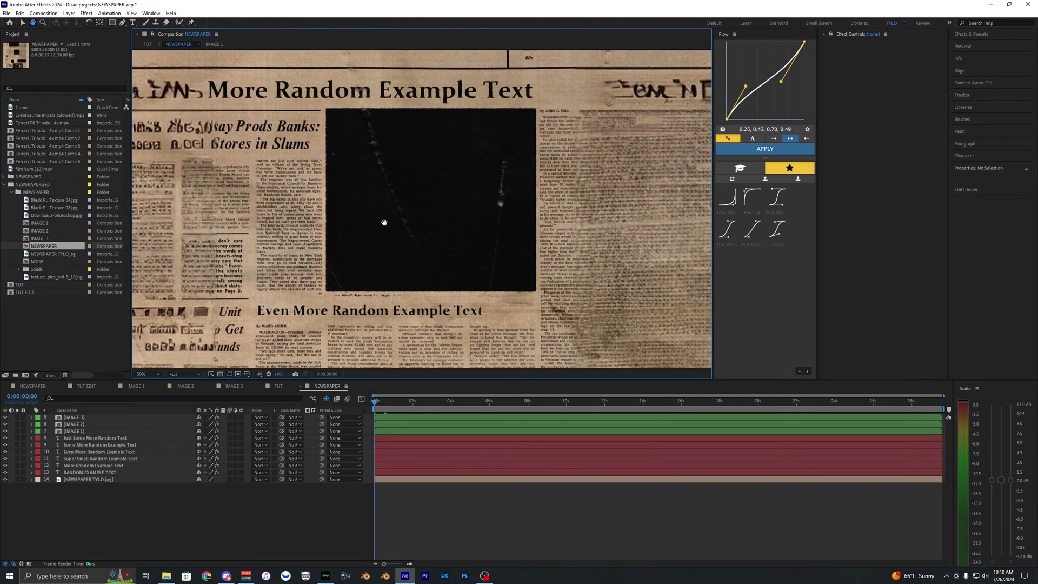
left_click(388, 431)
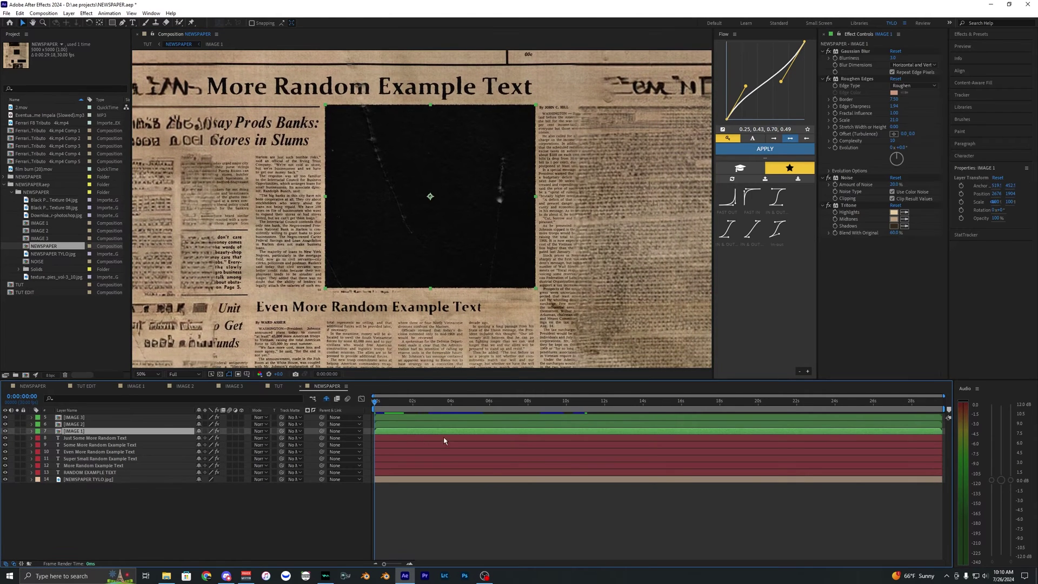
- Open the IMAGE 1 composition, paste the Ferrari F8 Tributo 4k.mp4 Comp 5 layer into it and move the car into the frame's centre
double_click(413, 430)
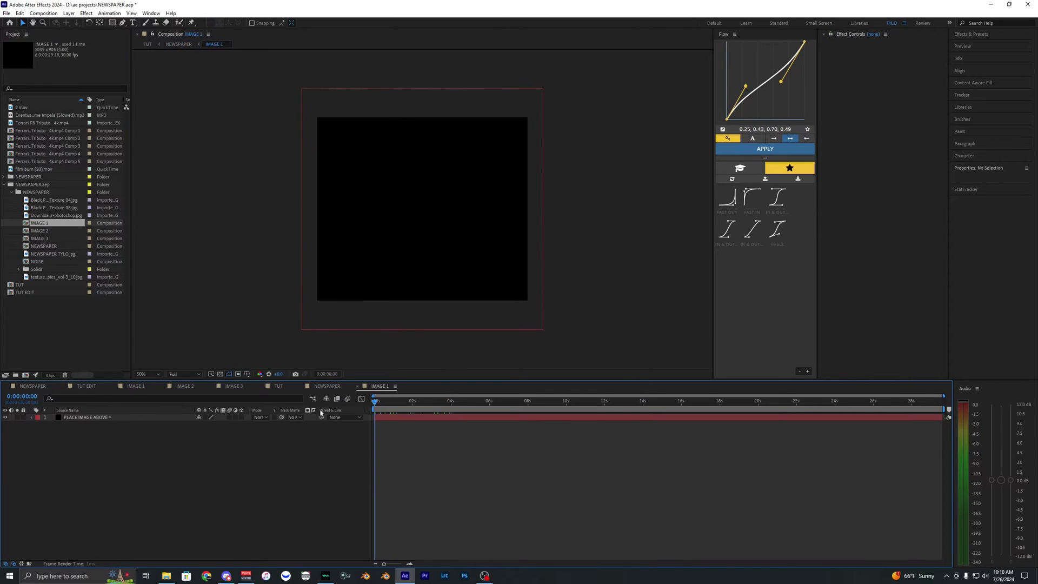
key("ctrl+v")
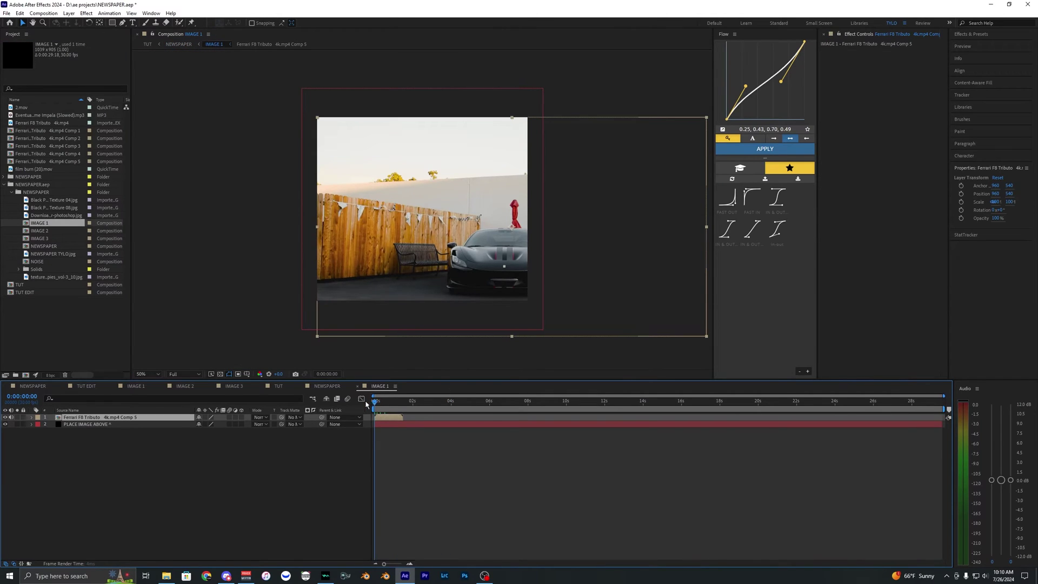
left_click_drag(453, 264, 363, 257)
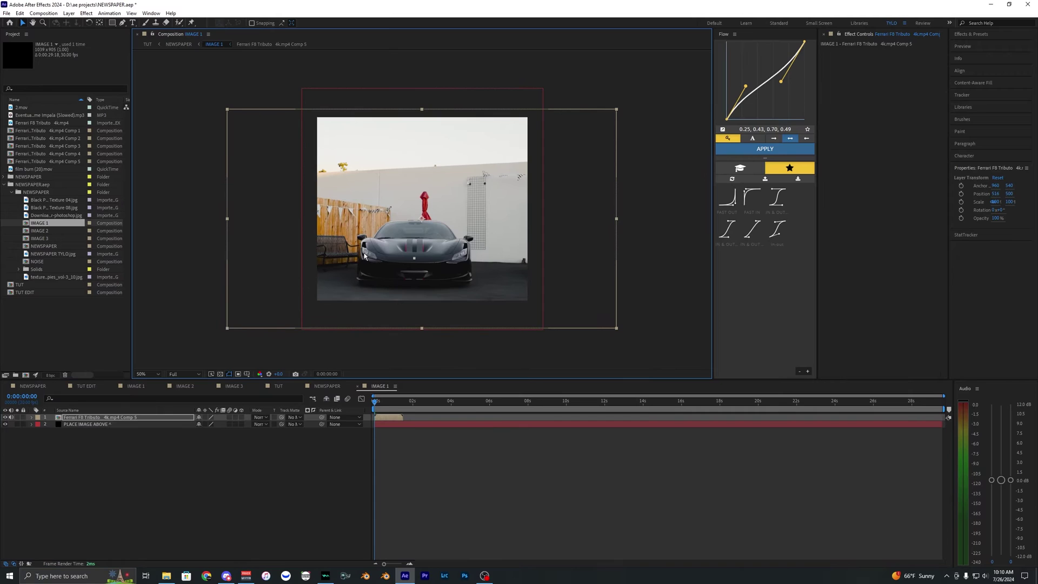
- Scale the pasted Ferrari layer to 88% and reposition it so the car fills the IMAGE 1 frame
key("s")
left_click_drag(220, 425, 209, 424)
mouse_move(384, 267)
left_mouse_down()
mouse_move(388, 232)
mouse_move(381, 259)
left_mouse_up()
left_click_drag(209, 424, 213, 424)
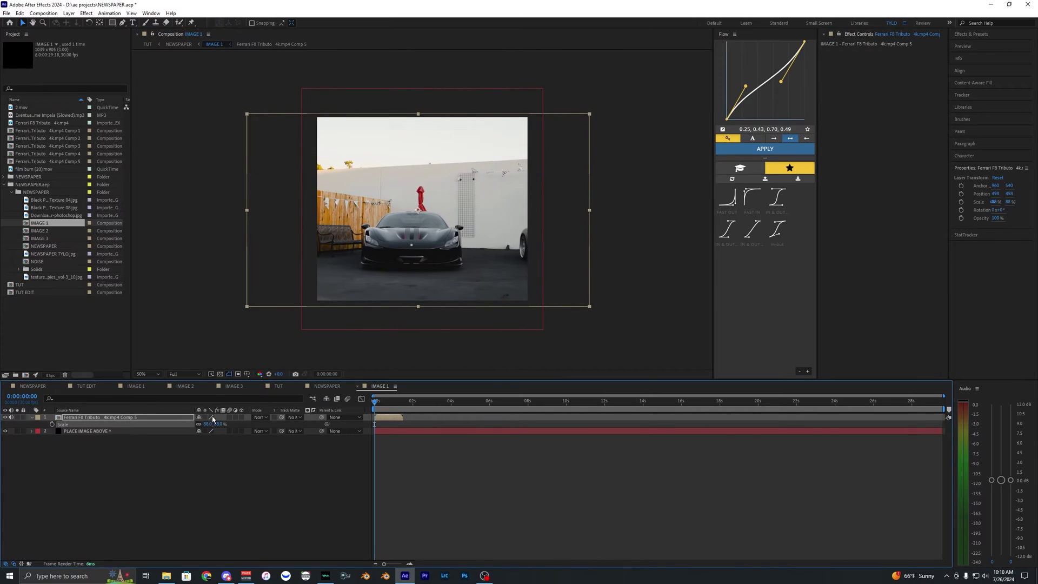
left_click_drag(324, 272, 334, 272)
- Freeze the Ferrari layer in IMAGE 1 on its frame at 0:00:01:14
left_click(395, 445)
left_click(387, 418)
scroll(394, 432, "up", 2)
scroll(424, 463, "down", 1)
scroll(424, 463, "up", 3)
left_click(499, 403)
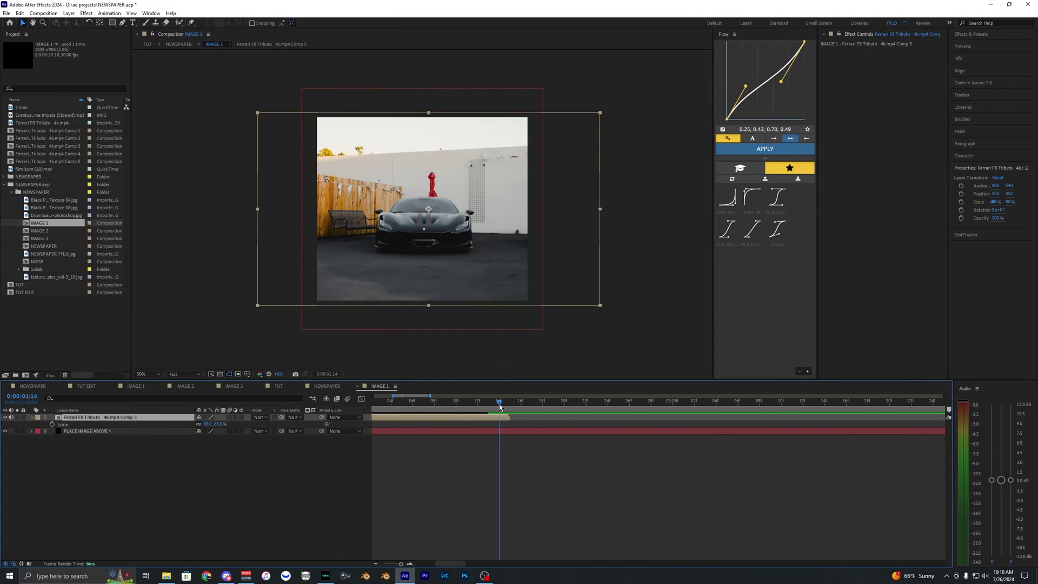
right_click(499, 417)
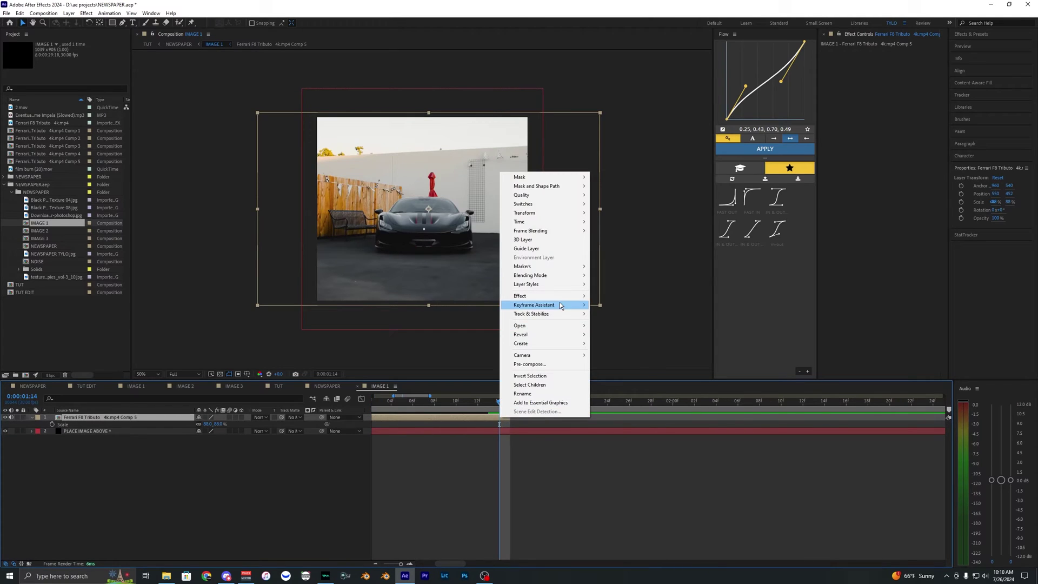
mouse_move(586, 231)
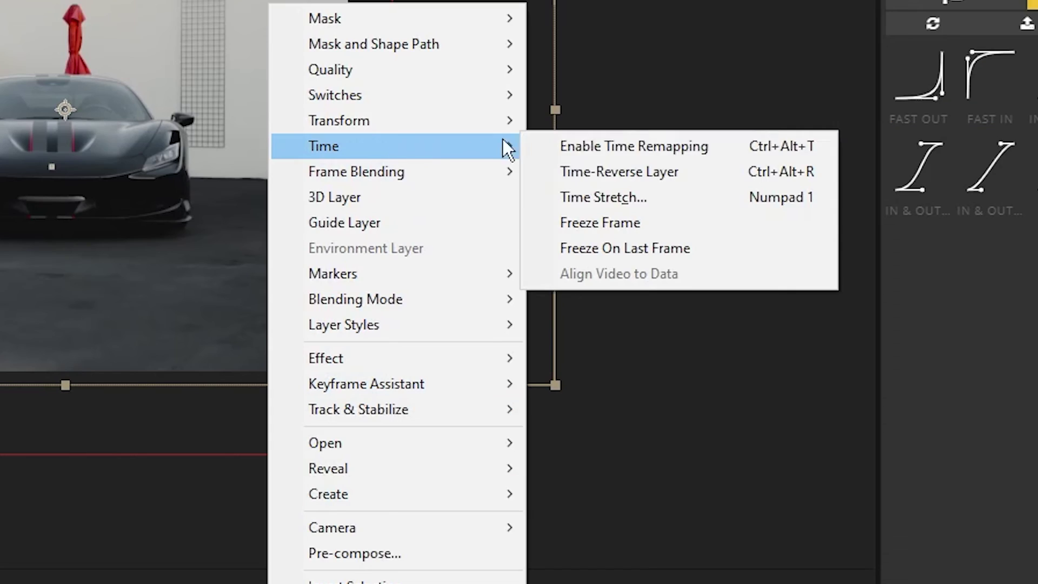
left_click(666, 227)
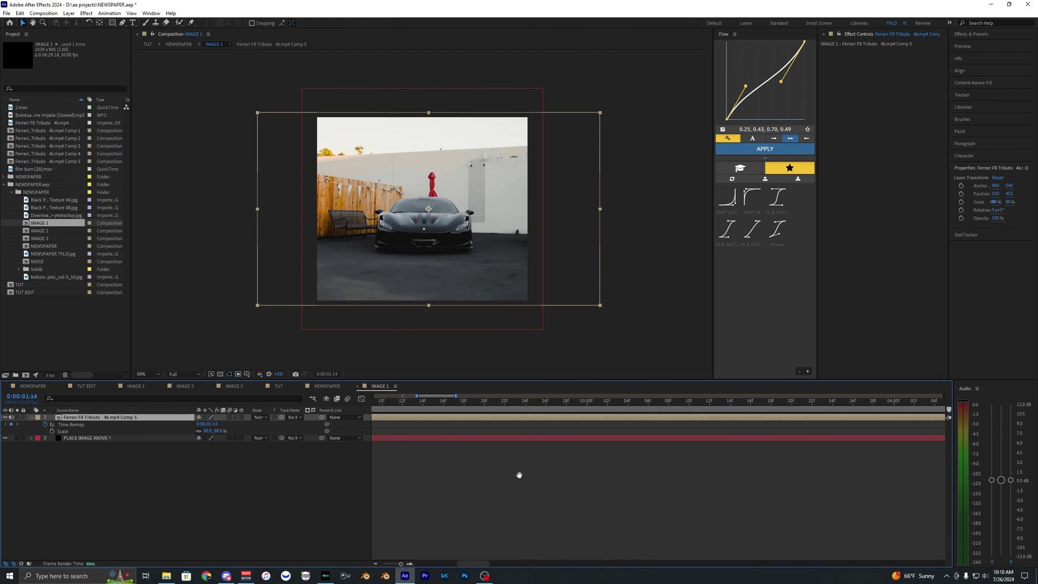
- Trim the start of the frozen Ferrari layer to 0:00:01:14 and preview it
left_click_drag(519, 475, 866, 468)
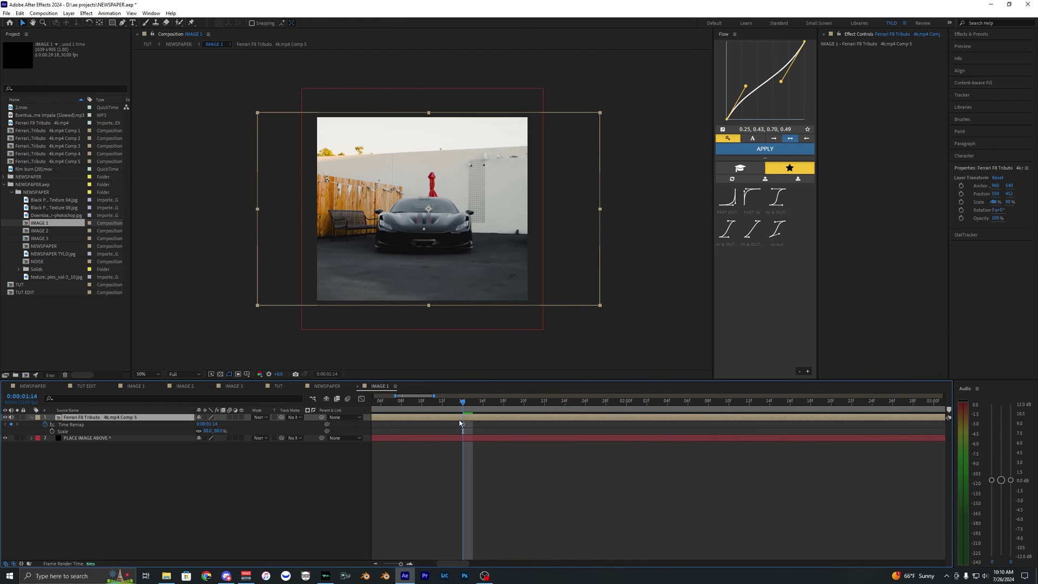
key("alt+[")
left_click_drag(551, 474, 759, 479)
scroll(627, 478, "down", 3)
scroll(595, 487, "up", 4)
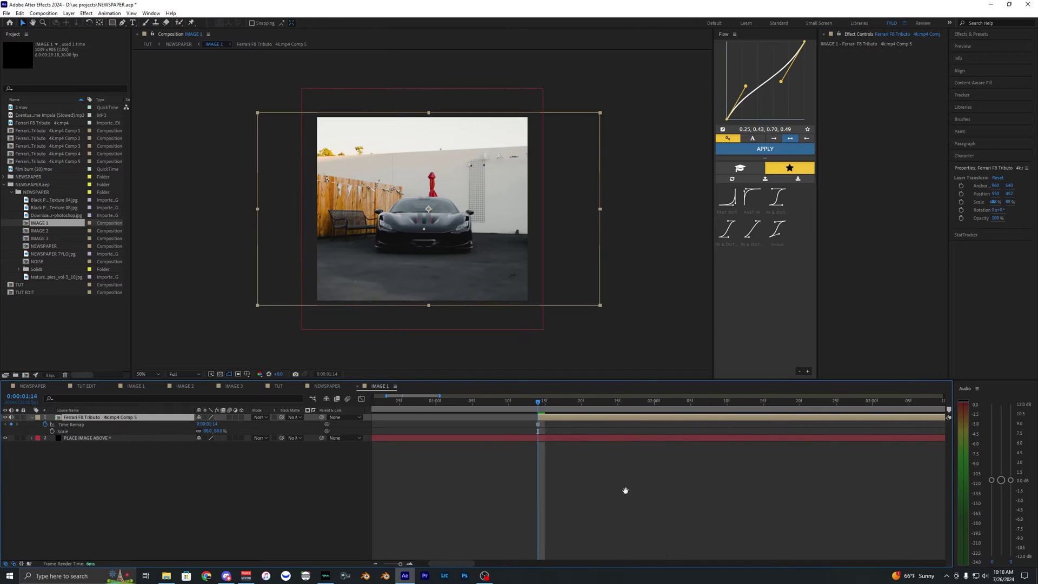
key("space")
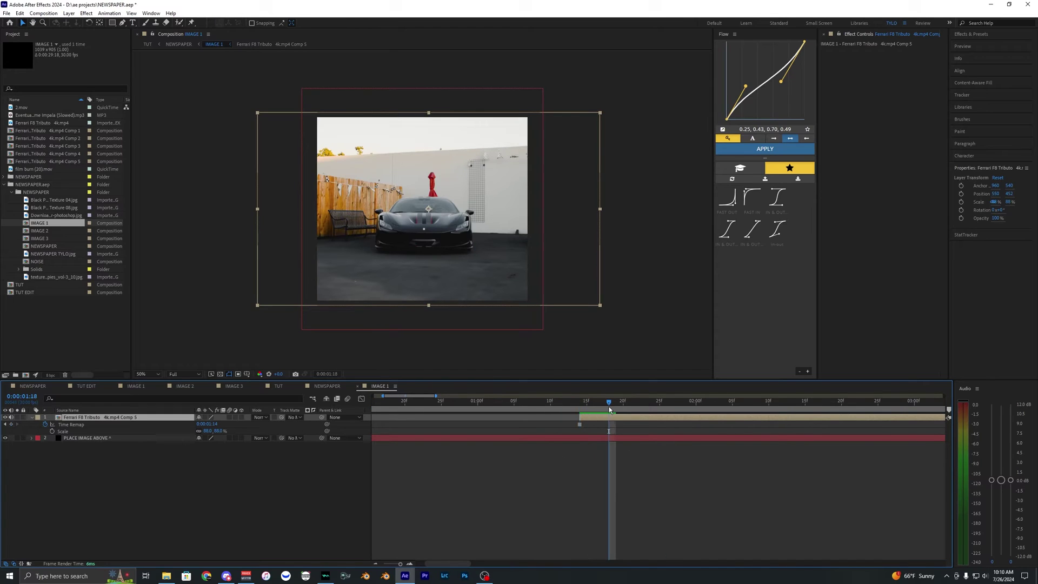
key("space")
- Move the trimmed freeze-frame layer to the first frame of the IMAGE 1 composition and preview it
scroll(423, 412, "down", 4)
key("Home")
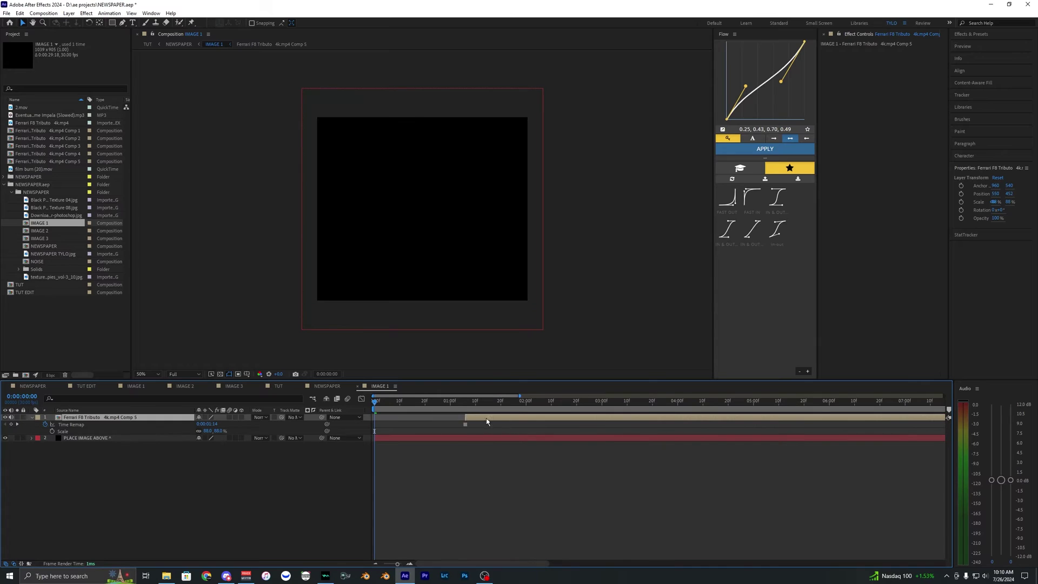
key("space")
key("space")
left_click_drag(393, 402, 928, 398)
scroll(610, 486, "down", 4)
scroll(508, 460, "up", 4)
left_click_drag(422, 403, 335, 403)
left_click(417, 501)
key("space")
left_click(396, 418)
left_click(391, 437)
left_click(385, 418)
left_click(387, 425)
left_click(384, 417)
left_click(385, 424)
left_click(384, 417)
left_click(384, 418)
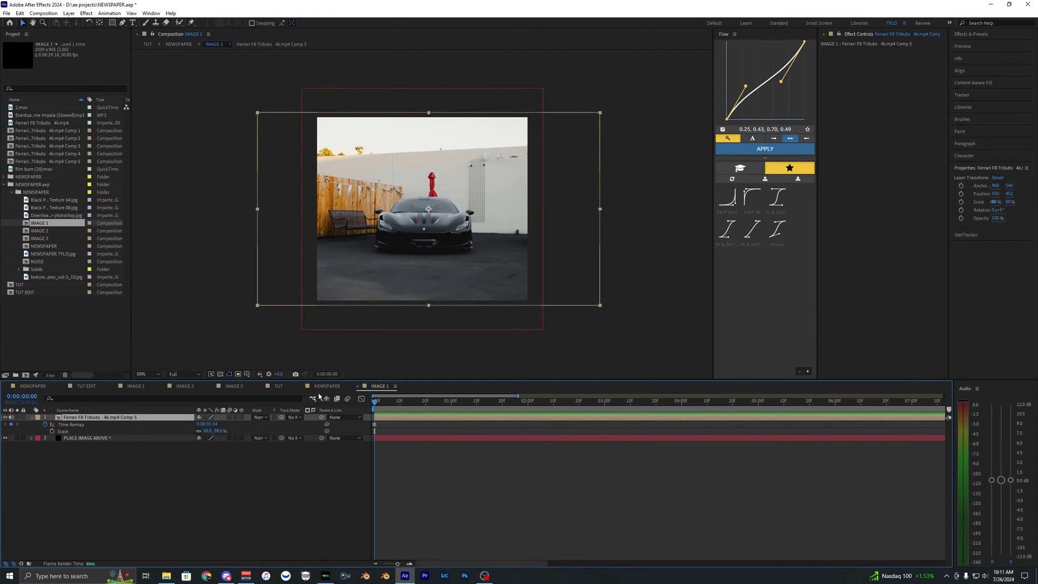
left_click(388, 424)
left_click(386, 418)
left_click(387, 425)
left_click(386, 417)
left_click(387, 425)
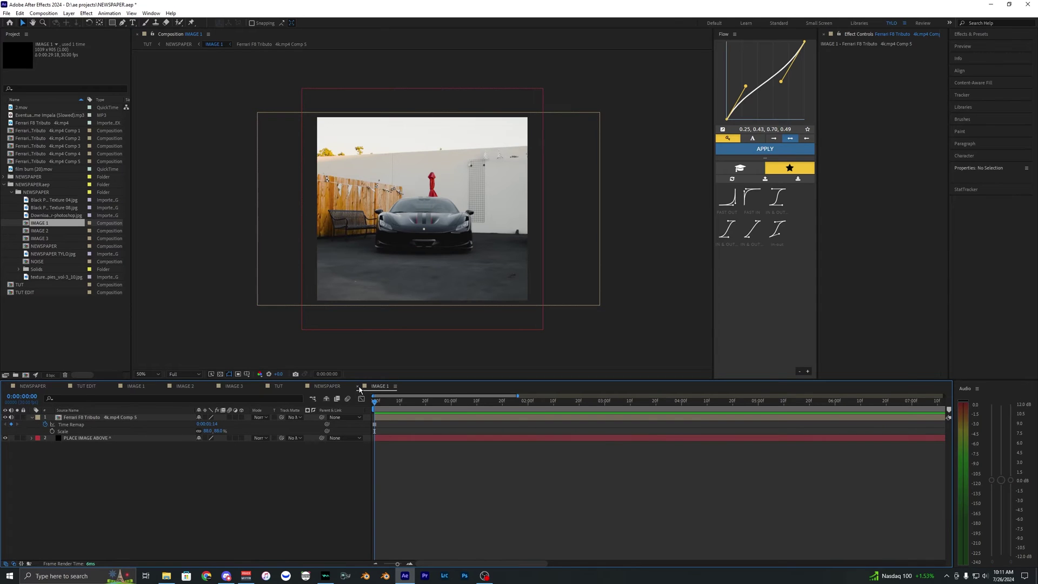
- Close the IMAGE 1 composition and check the Ferrari picture on the newspaper page
left_click(358, 386)
scroll(432, 324, "up", 2)
scroll(434, 303, "down", 2)
left_click(425, 492)
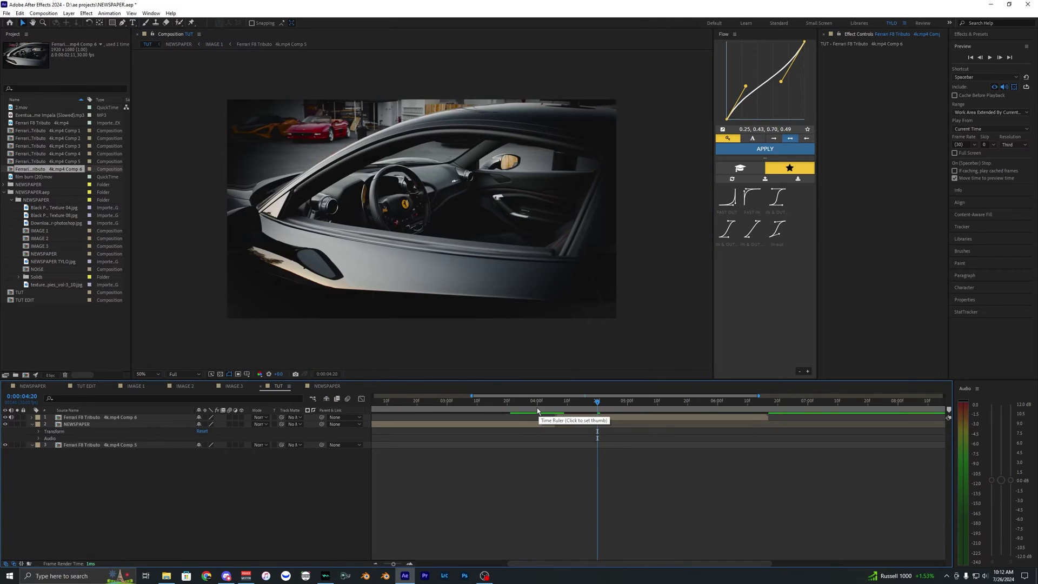
- Scrub the Ferrari interior clip in the TUT timeline, open the NEWSPAPER layer's composition and bring the wide black placeholder into view
left_click_drag(553, 410, 585, 409)
left_click(605, 416)
left_click(558, 404)
double_click(496, 423)
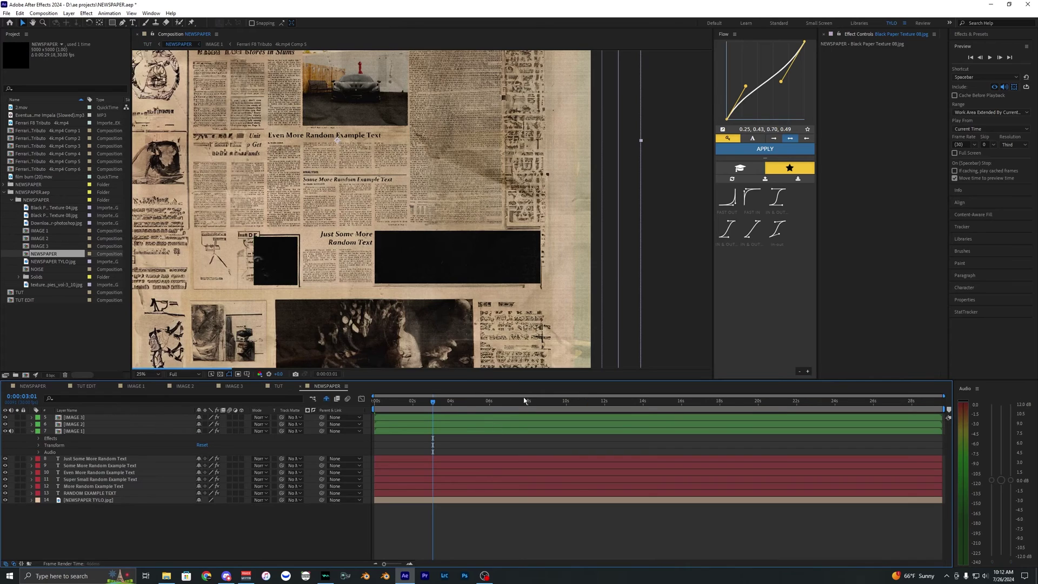
scroll(439, 293, "down", 1)
scroll(439, 293, "up", 4)
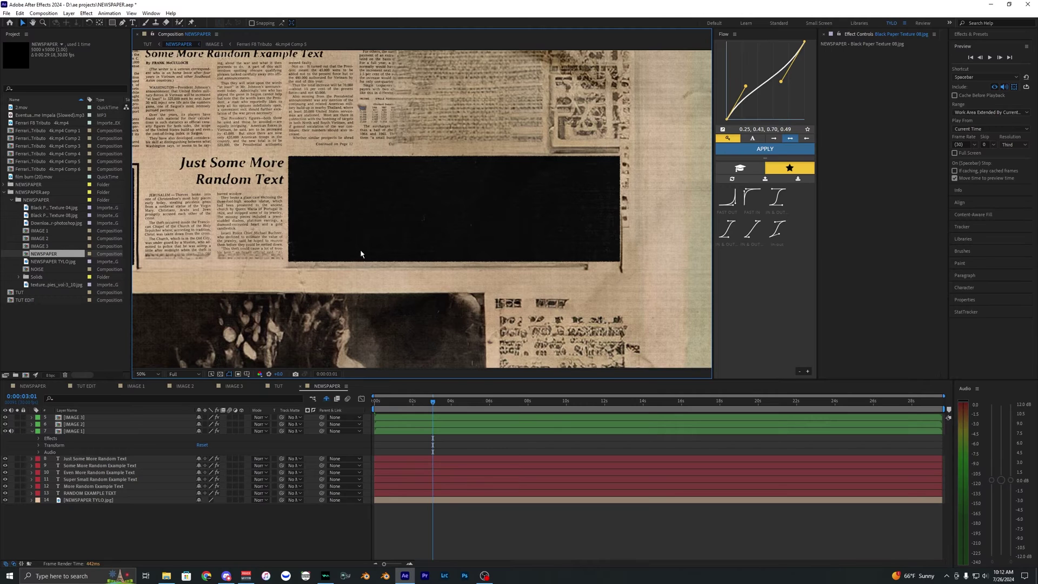
- Open the IMAGE 3 composition, paste the Ferrari F8 Tributo 4k.mp4 Comp 6 layer and align its start with the first frame
left_click(88, 419)
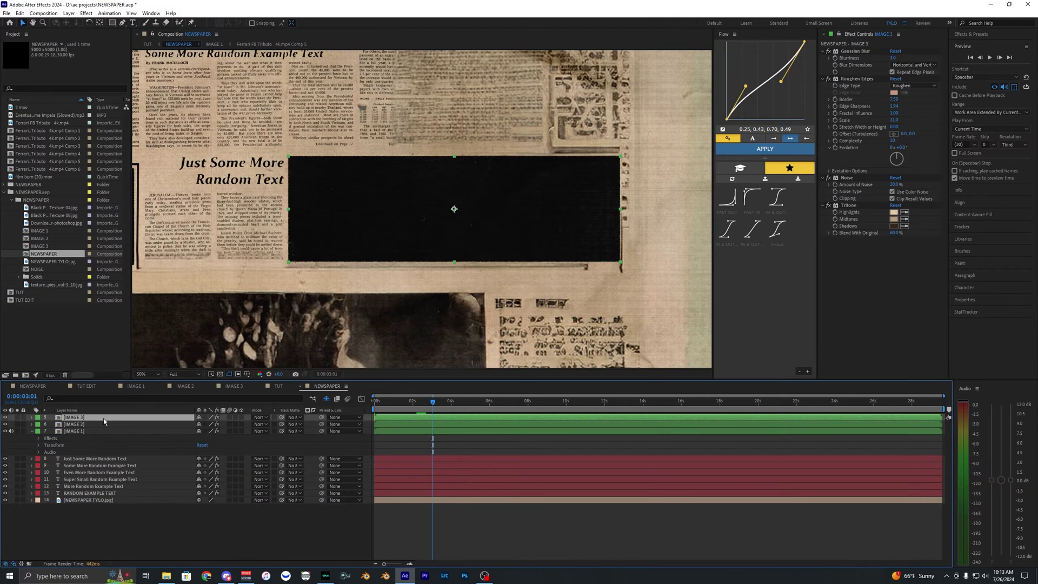
double_click(102, 418)
key("ctrl+v")
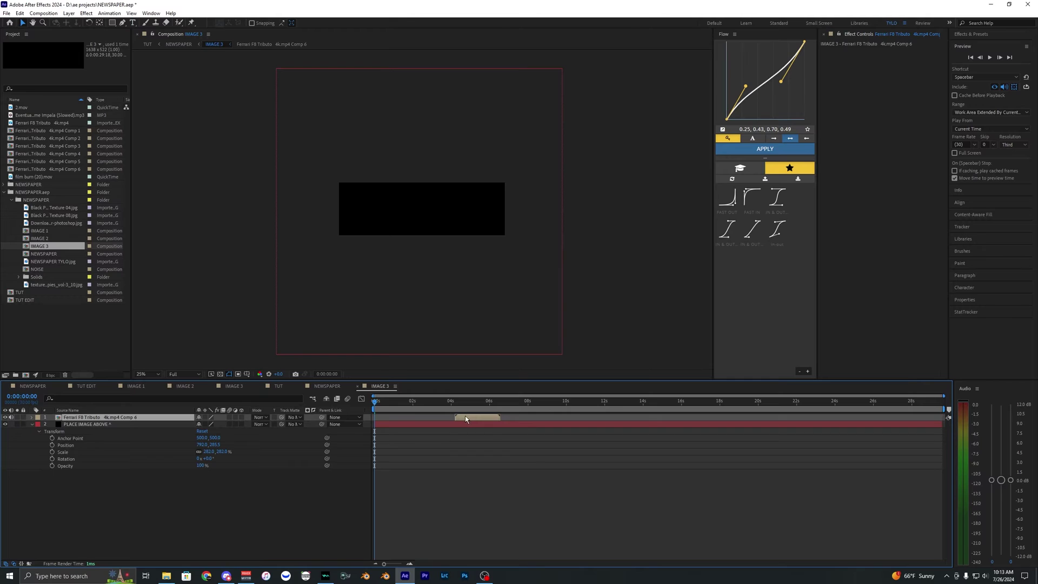
left_click_drag(394, 420, 385, 421)
key("=")
key("=")
key("=")
left_click_drag(559, 401, 728, 402)
key("Home")
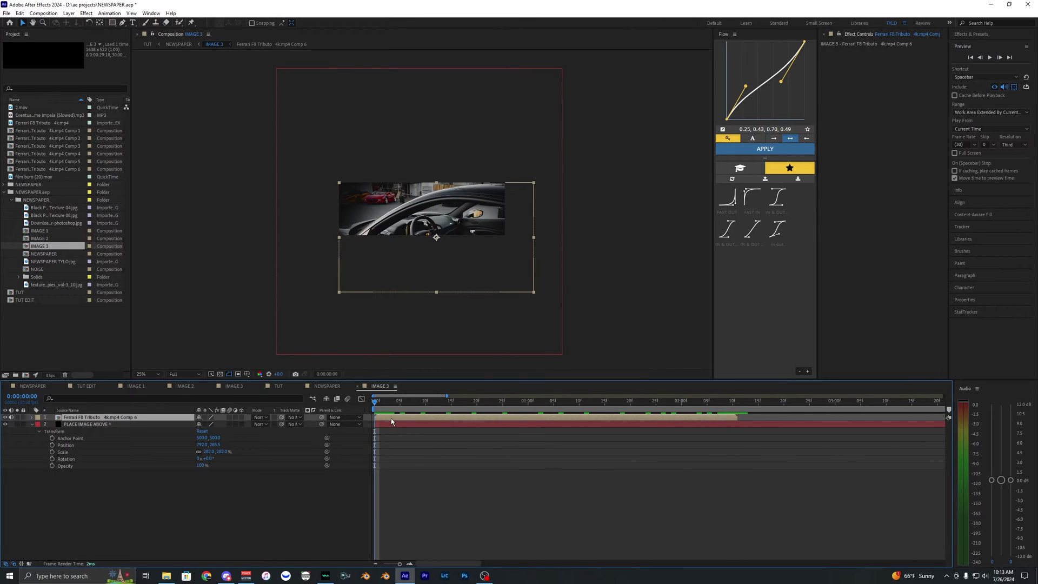
- Freeze the interior clip on its first frame, then scale it to 88% and centre it in the IMAGE 3 frame
right_click(392, 422)
mouse_move(419, 225)
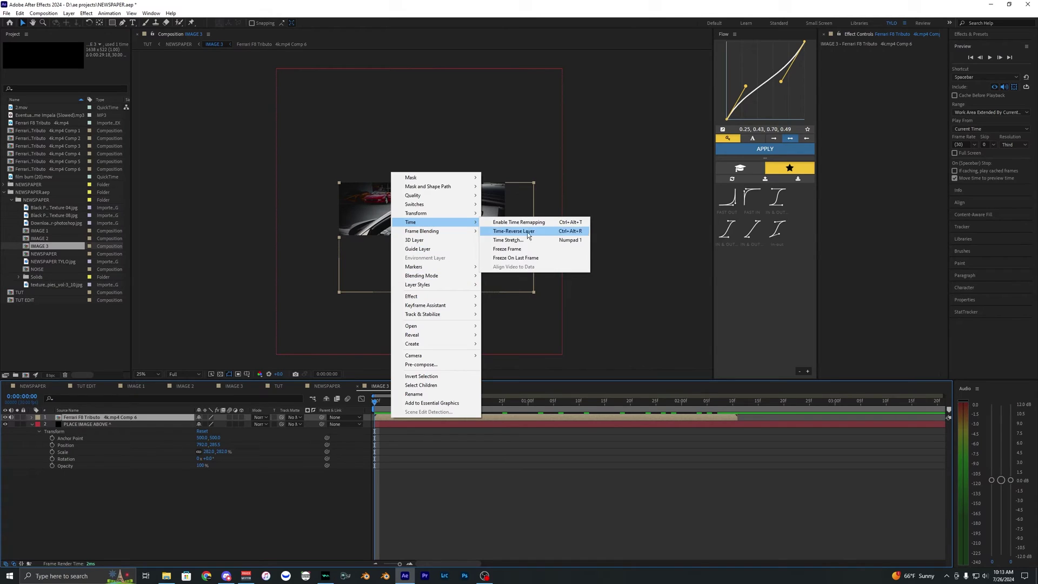
left_click(528, 248)
key("s")
left_click_drag(216, 424, 211, 424)
left_click_drag(386, 262, 372, 237)
scroll(372, 237, "up", 2)
left_click(457, 488)
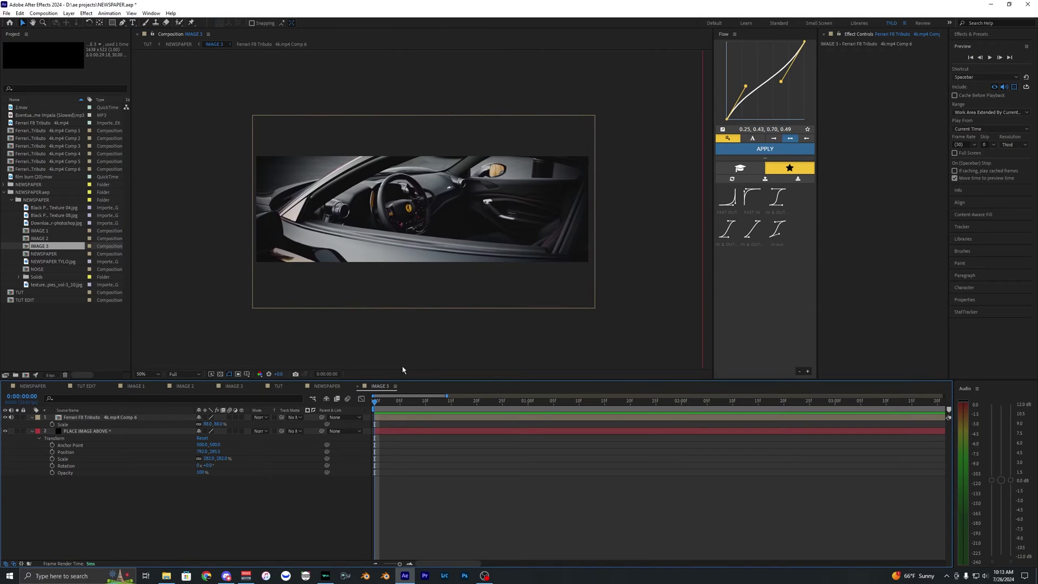
left_click(357, 386)
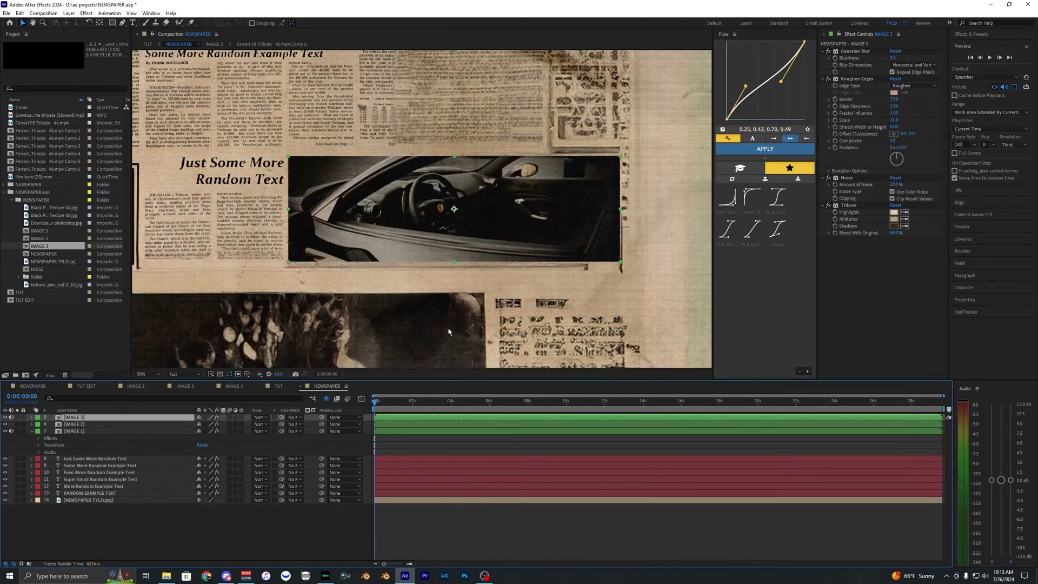
- Add the Ferrari F8 Tributo 4k.mp4 footage to the IMAGE 2 composition and freeze it on its first frame
scroll(449, 329, "down", 2)
left_click_drag(387, 286, 465, 286)
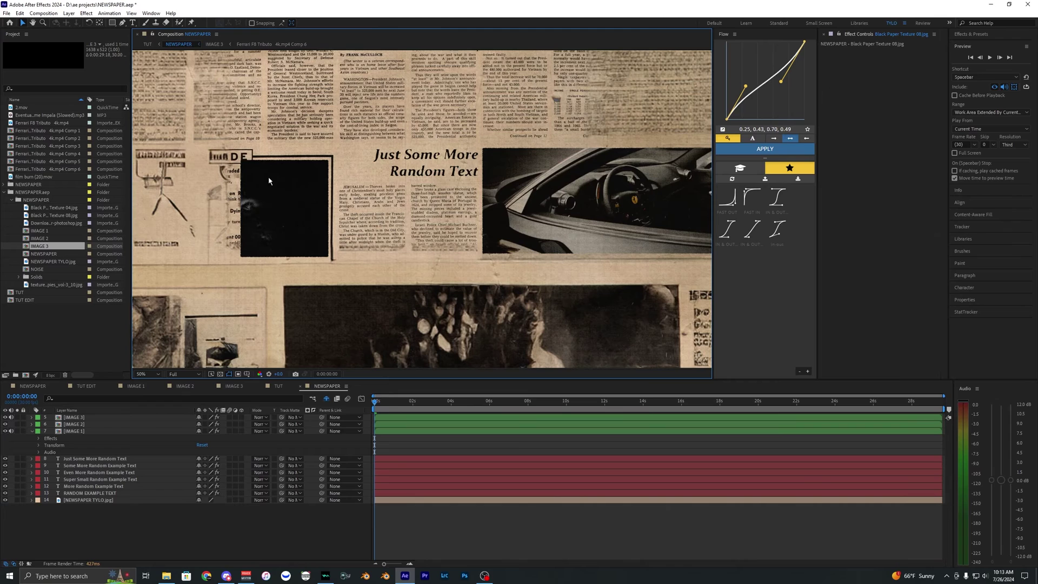
double_click(99, 424)
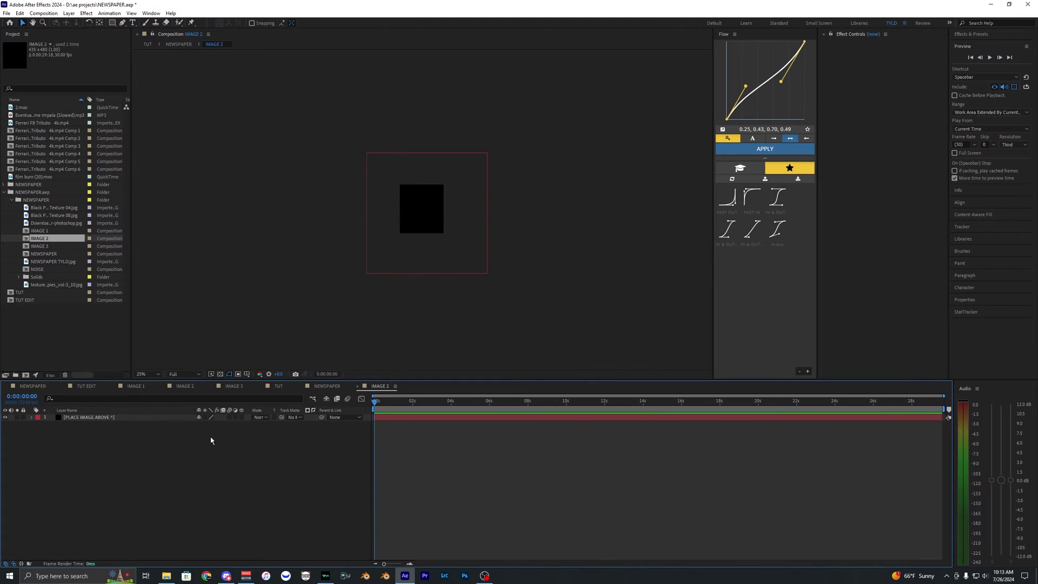
left_click_drag(49, 123, 459, 409)
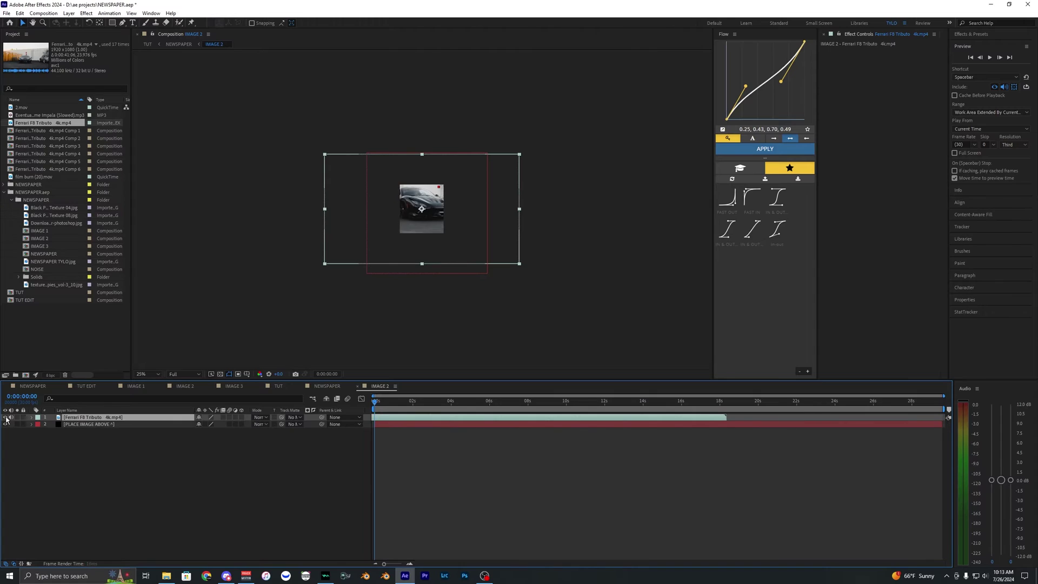
right_click(382, 422)
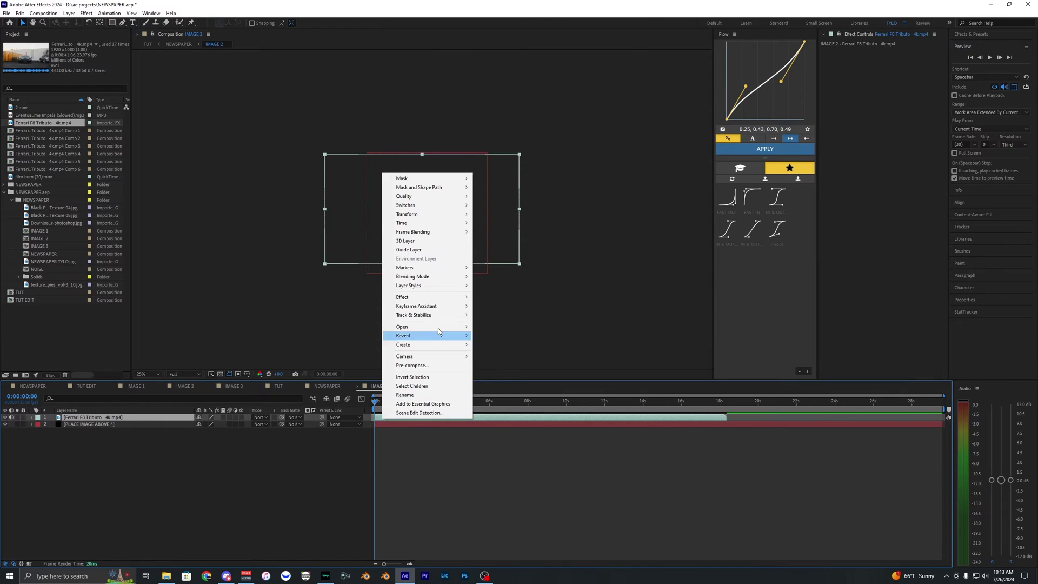
mouse_move(435, 219)
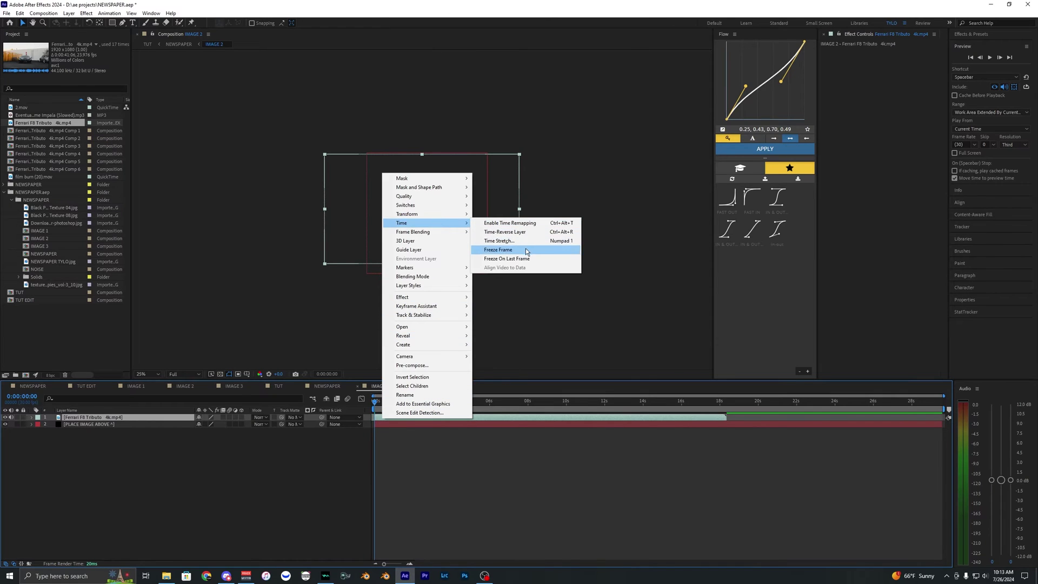
left_click(527, 250)
- Shrink the frozen Ferrari footage to about 52% within the IMAGE 2 frame and return to the NEWSPAPER composition
key("s")
left_click_drag(208, 424, 181, 424)
scroll(411, 280, "up", 3)
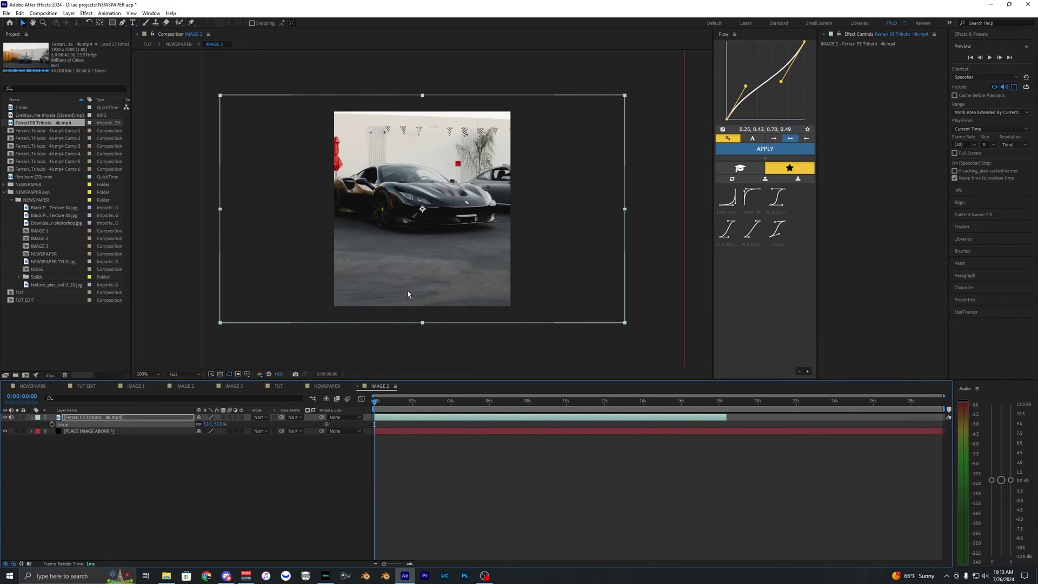
key("ctrl+z")
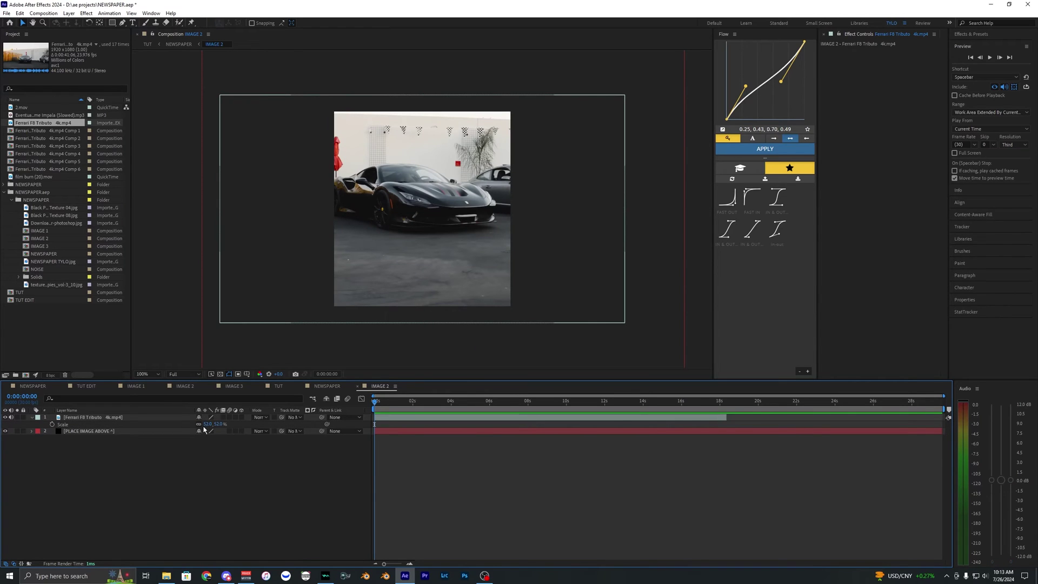
left_click_drag(204, 425, 202, 425)
left_click(357, 386)
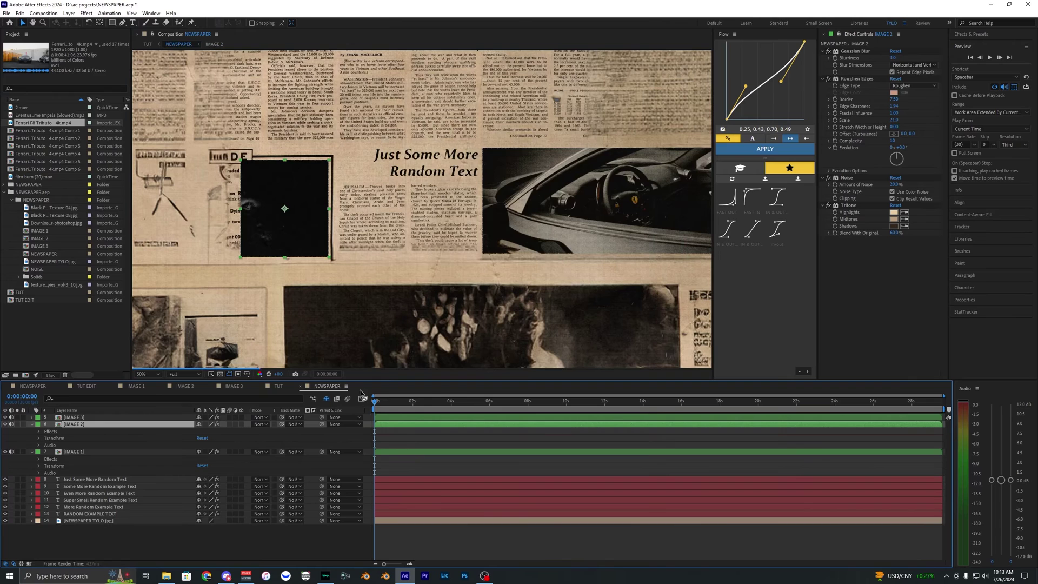
- Replace the newspaper's headline placeholders with "ferrari f8 tributo" in quotes, ferrari f8 tributo, ferrari f8 tributo super fast, ferrari f8 tributo v8 and super fast car vrooom
left_click(301, 258)
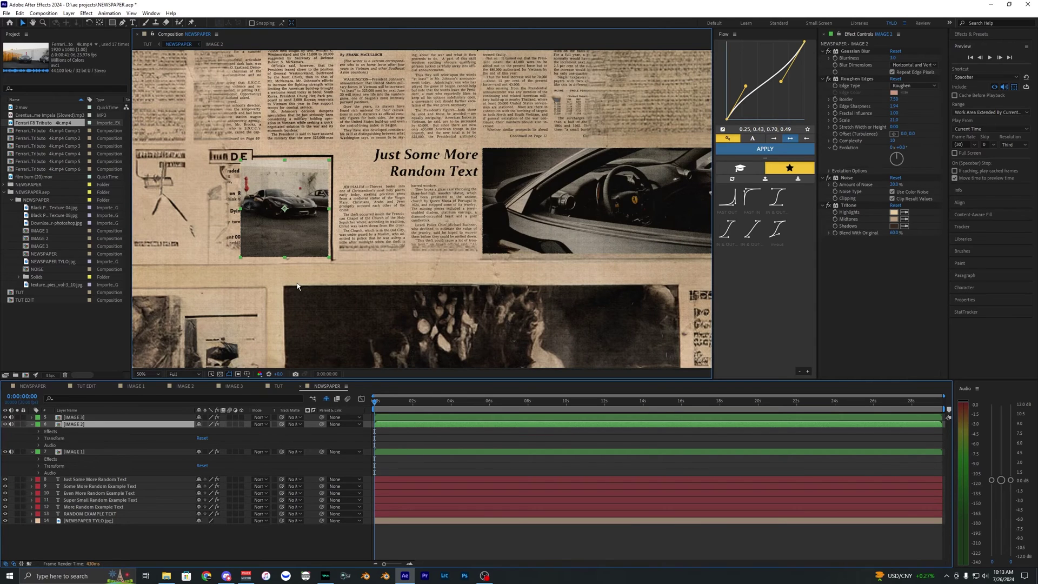
scroll(325, 252, "down", 2)
key("space")
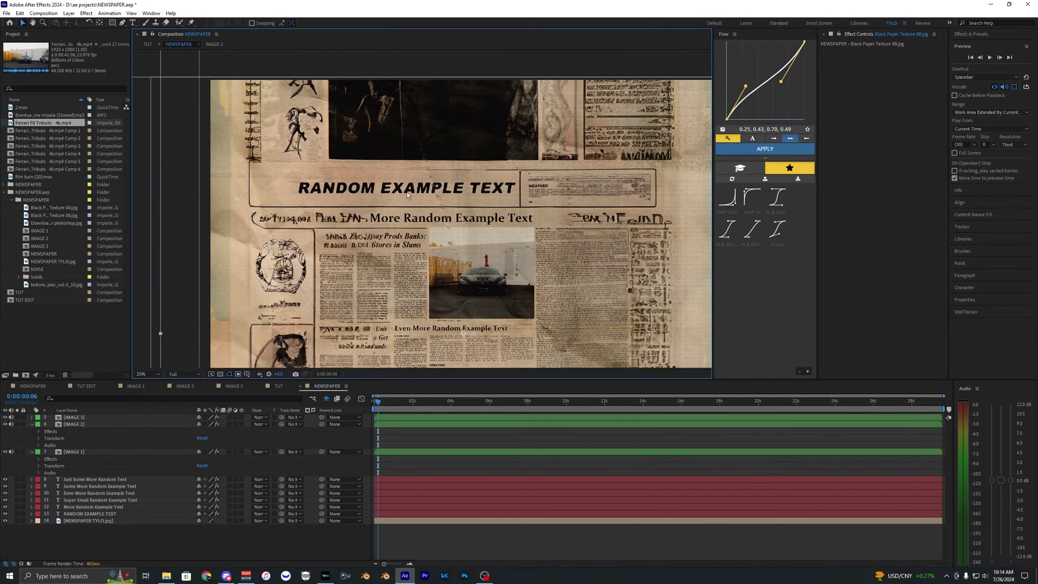
left_click(399, 452)
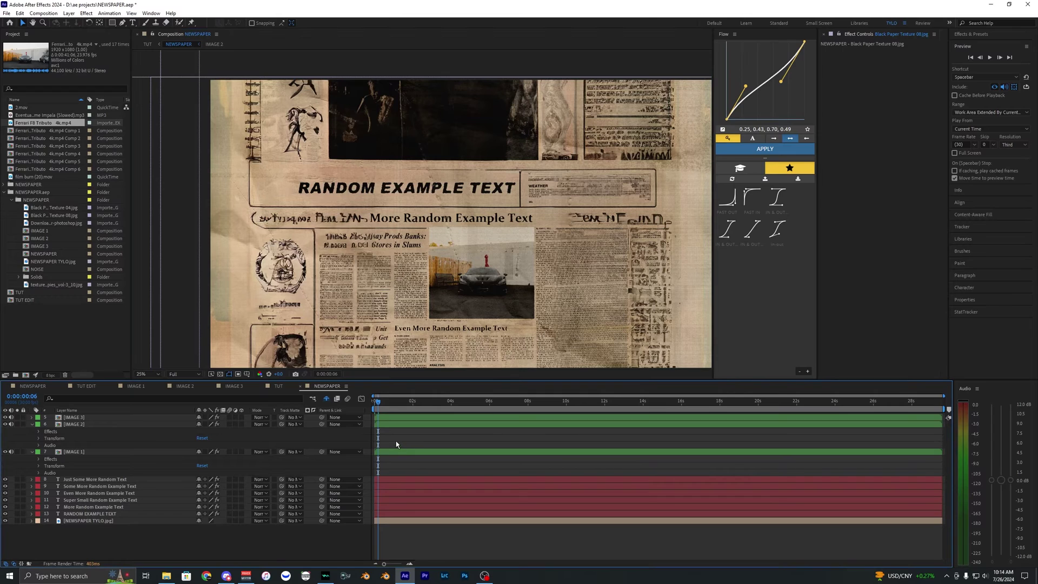
left_click(150, 514)
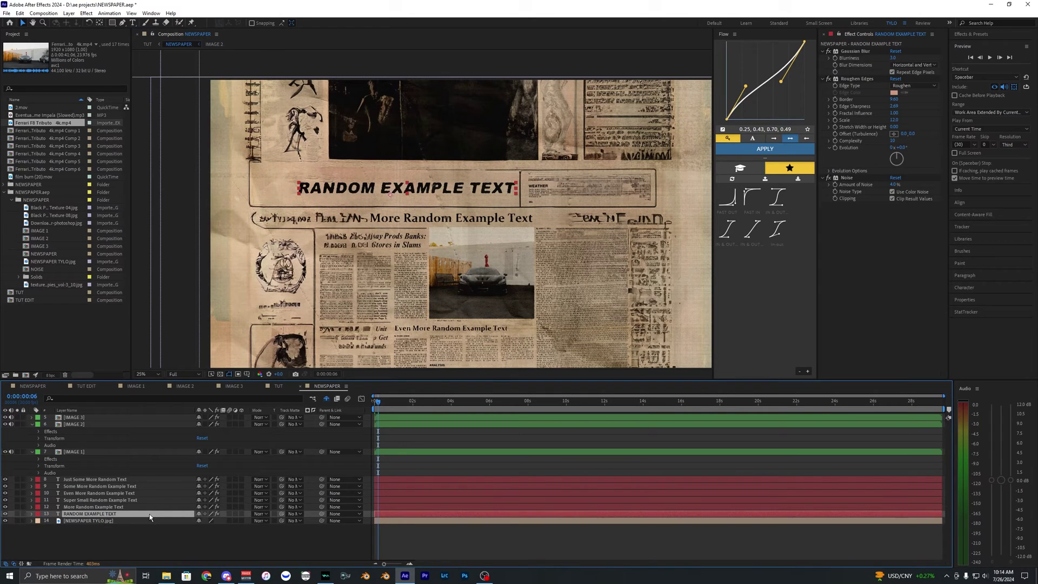
double_click(449, 192)
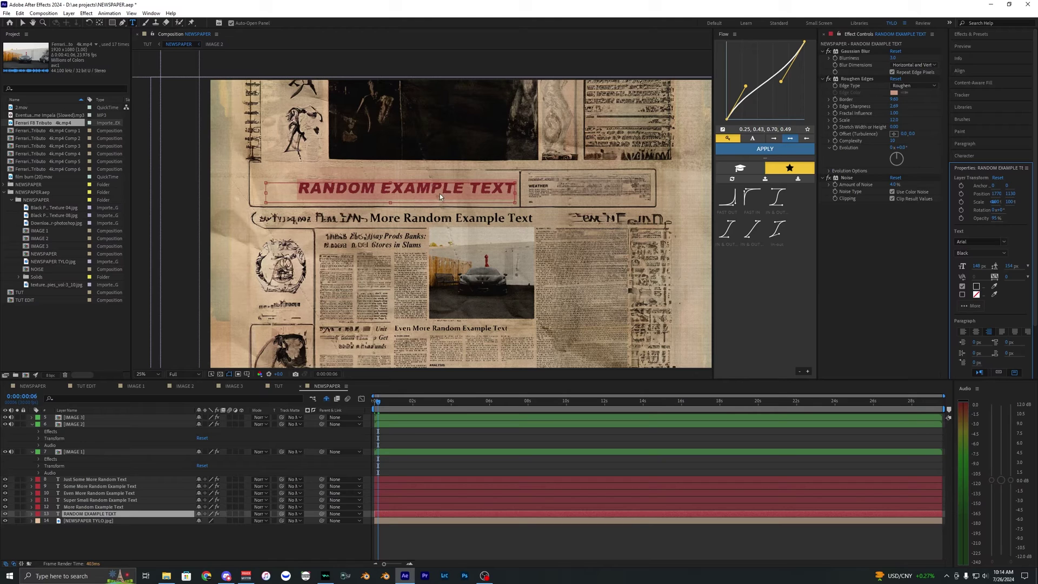
type("ebbjjbjkbj")
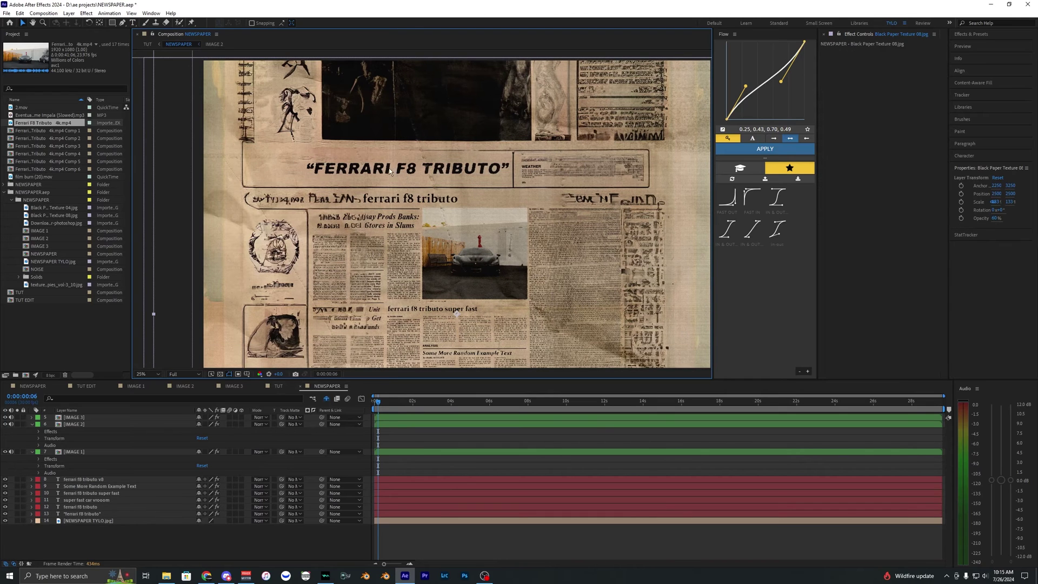
- Replace the remaining Some More Random Example Text placeholder with ferrari f8 tributo
scroll(375, 168, "up", 2)
left_click_drag(374, 168, 443, 193)
scroll(450, 186, "down", 2)
scroll(449, 186, "up", 2)
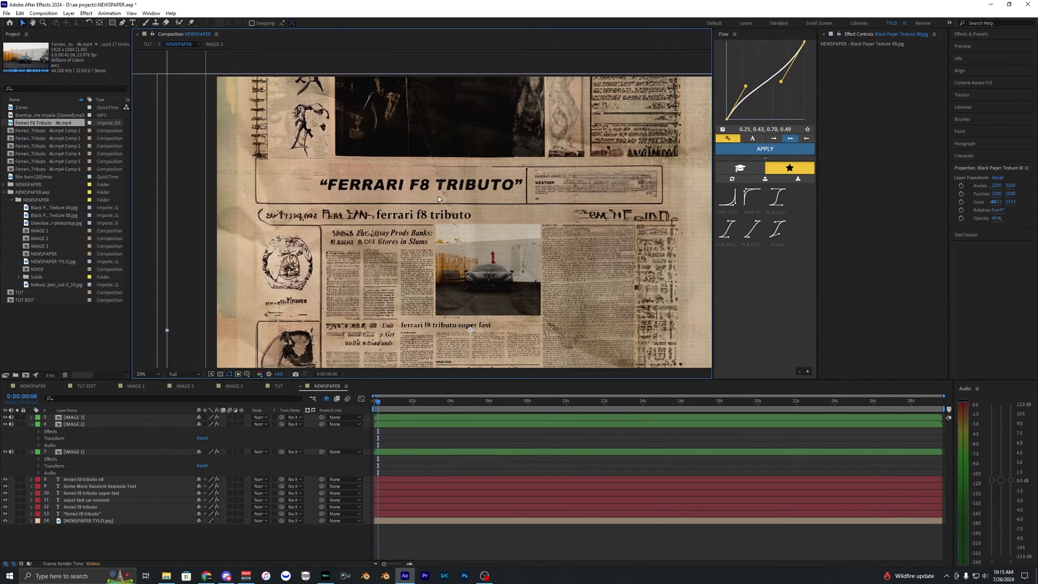
key("space")
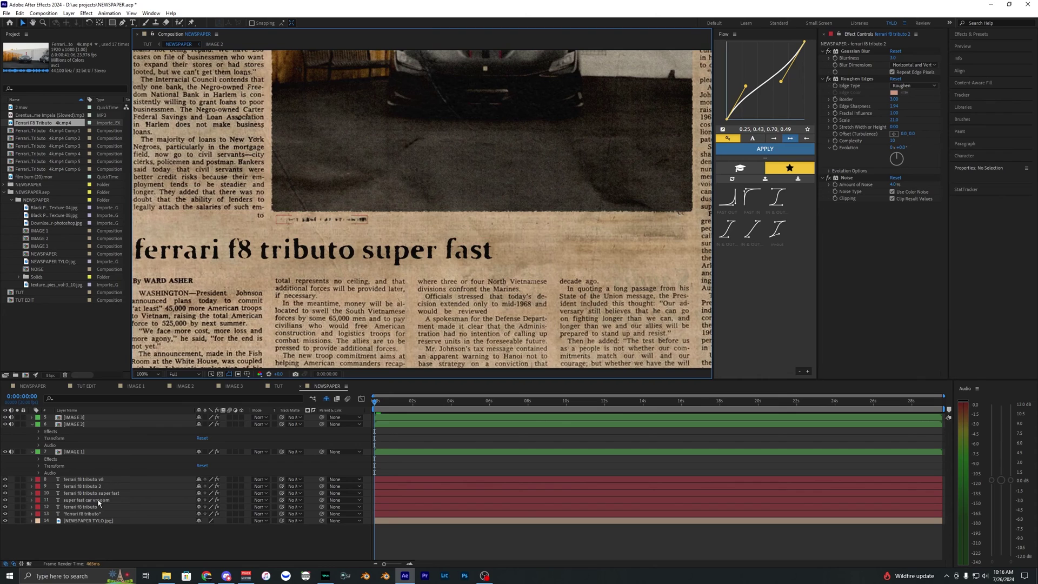
- Lower the Roughen Edges border on the super fast car vrooom caption until its small letters are legible
left_click(99, 501)
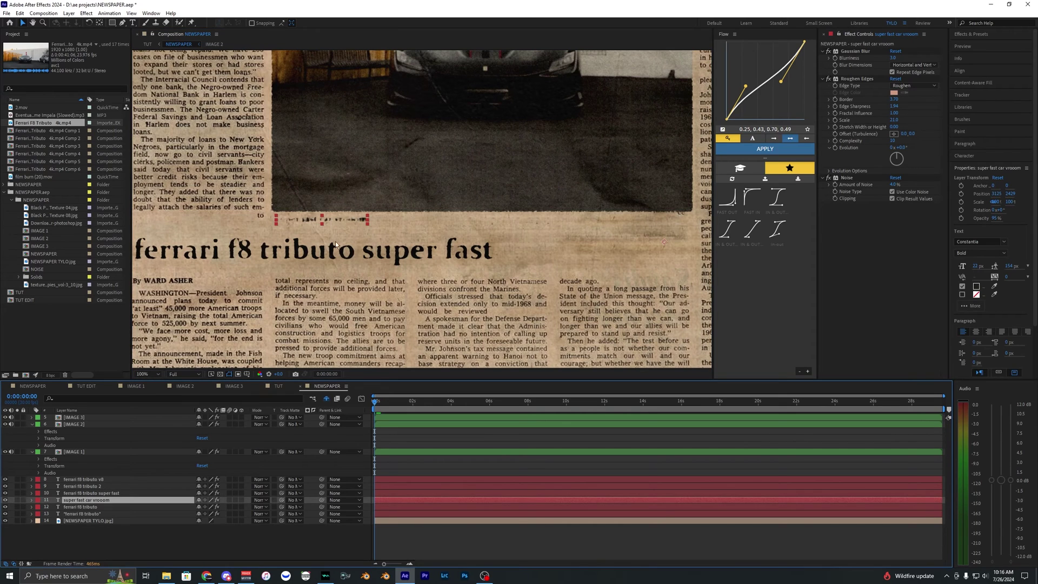
key("ctrl+t")
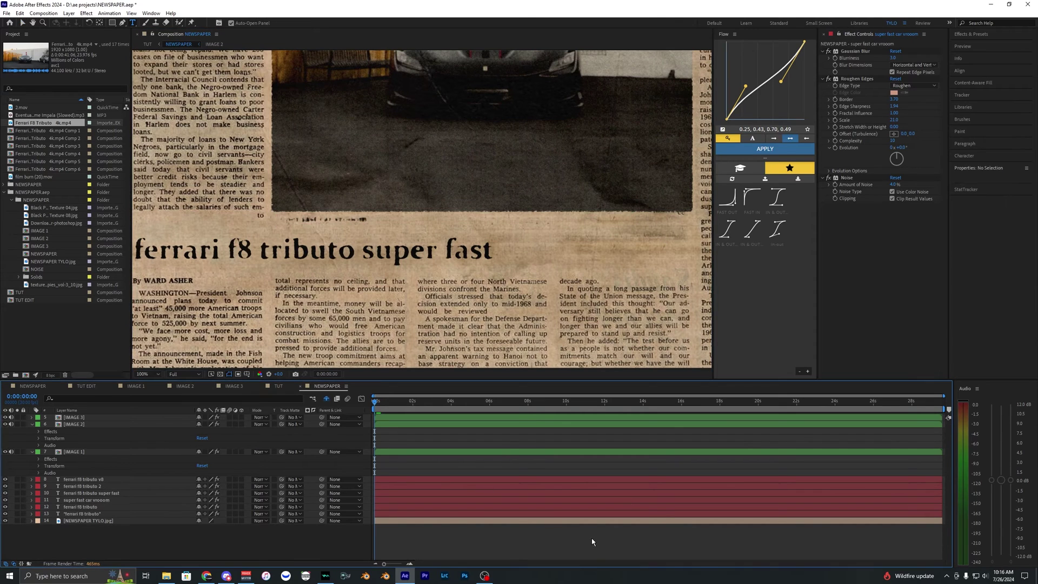
left_click(858, 79)
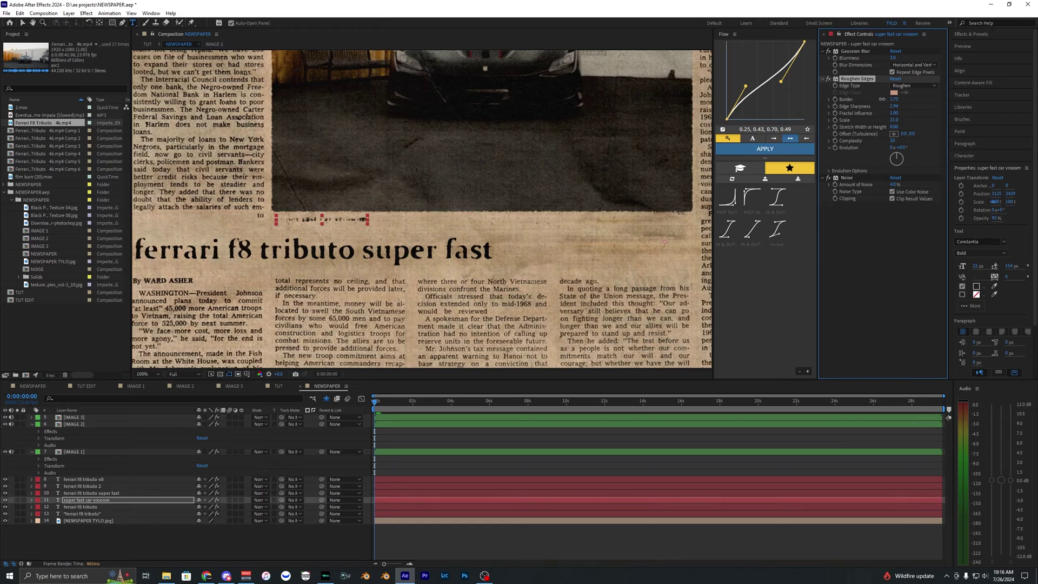
left_click_drag(882, 99, 848, 98)
left_click(895, 233)
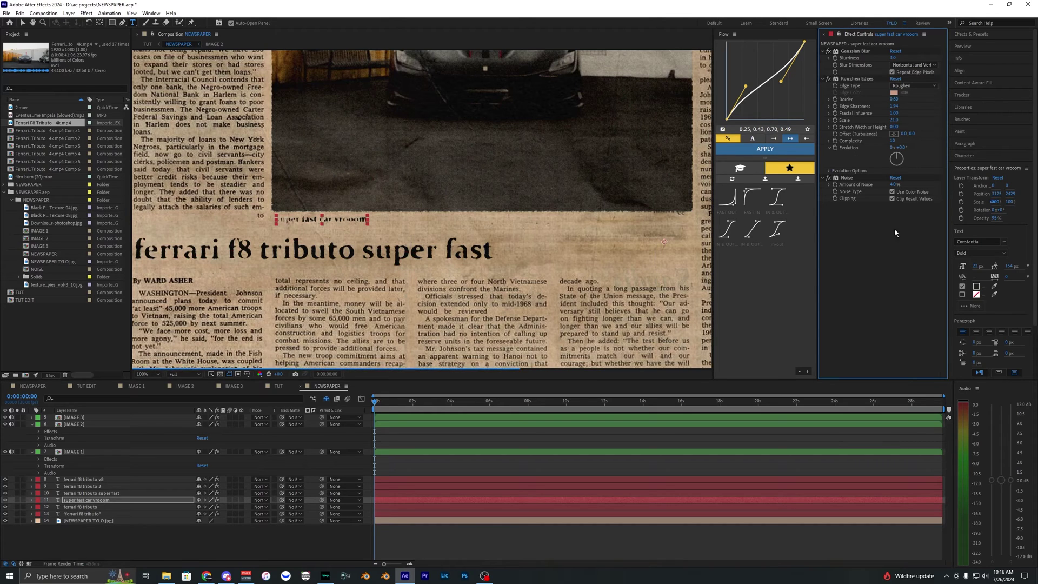
left_click(24, 22)
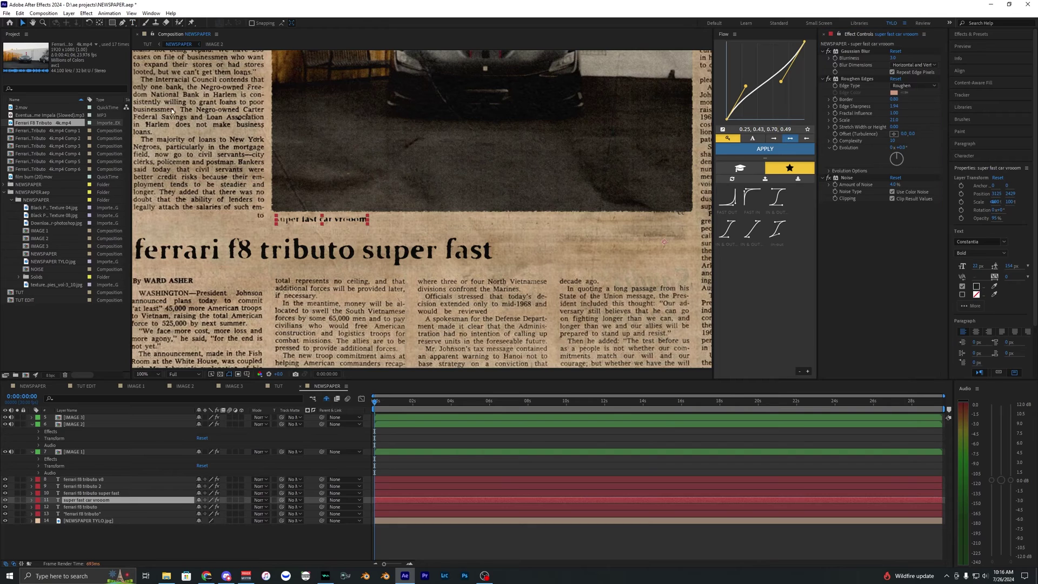
left_click(303, 265)
scroll(309, 233, "down", 5)
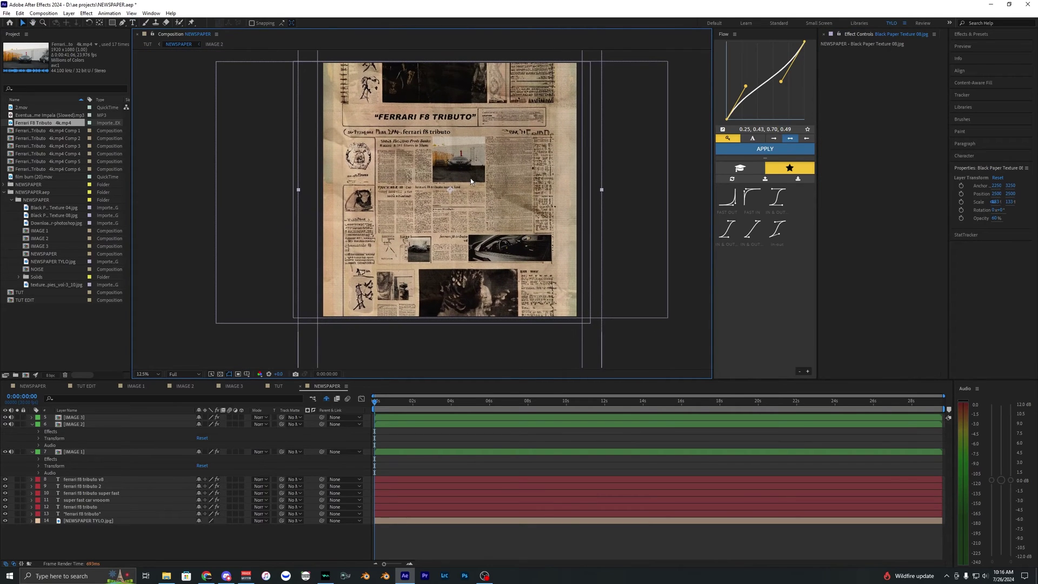
left_click(449, 539)
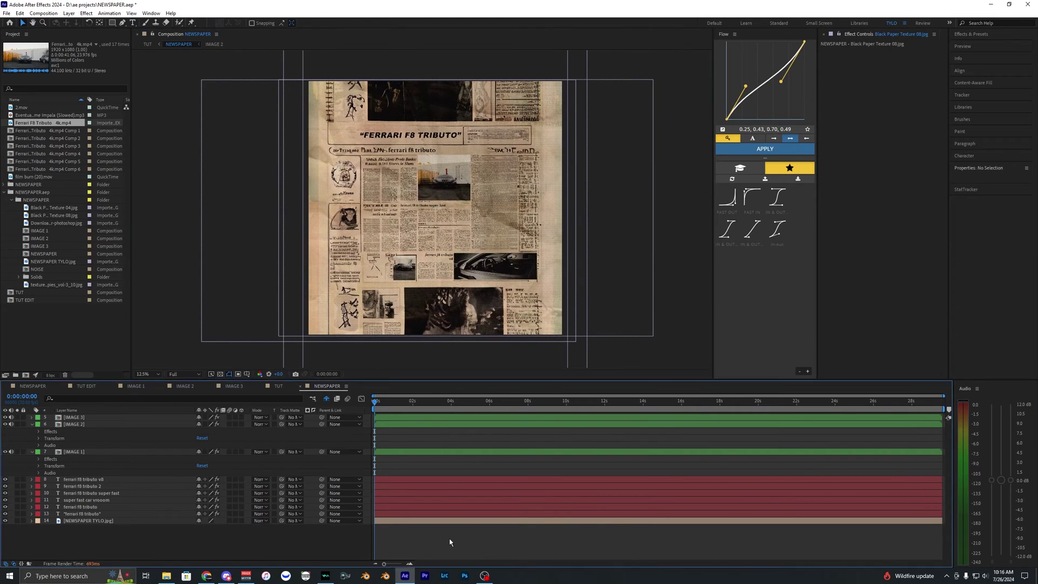
- Return to the TUT composition, make the NEWSPAPER layer 3D and reveal its Position and Rotation properties
left_click(301, 386)
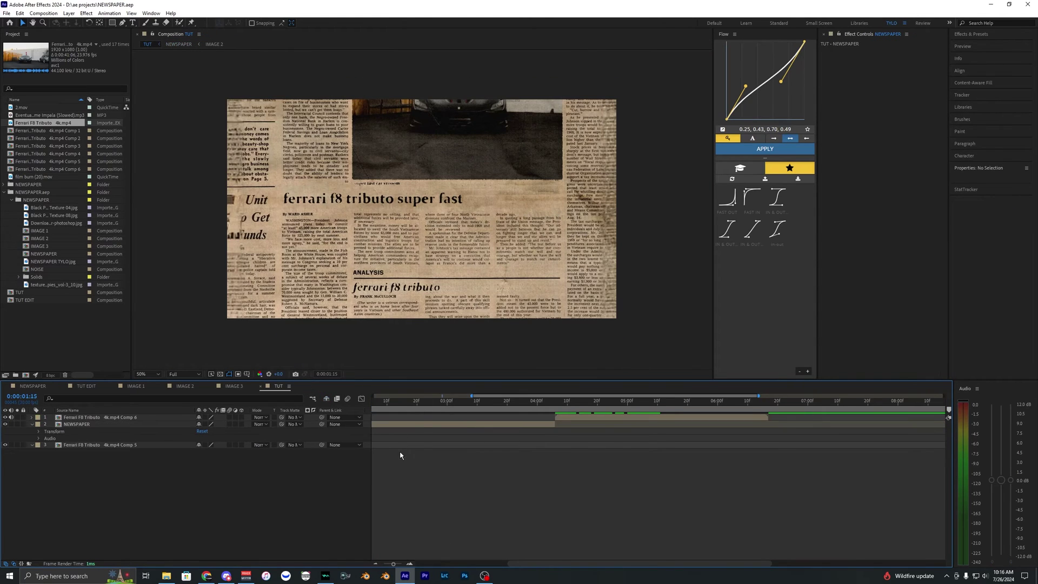
scroll(400, 455, "down", 2)
left_click_drag(442, 403, 304, 407)
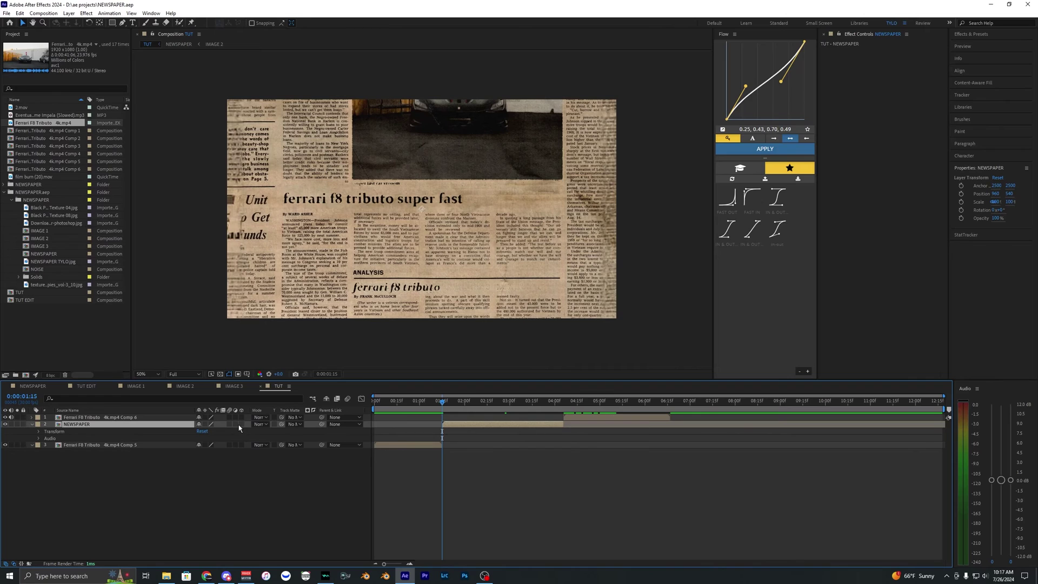
left_click(242, 425)
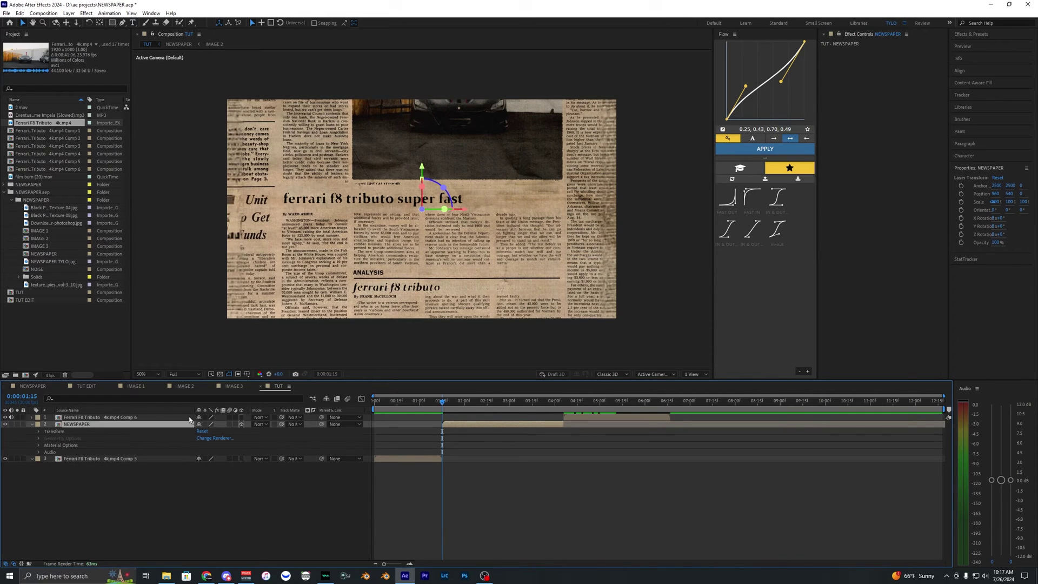
key("r")
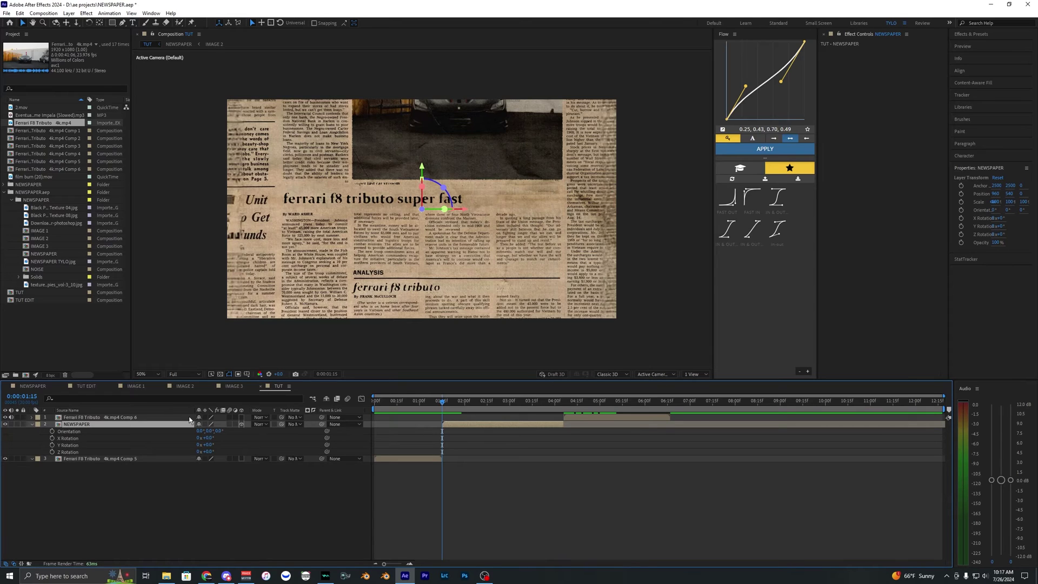
key("shift+p")
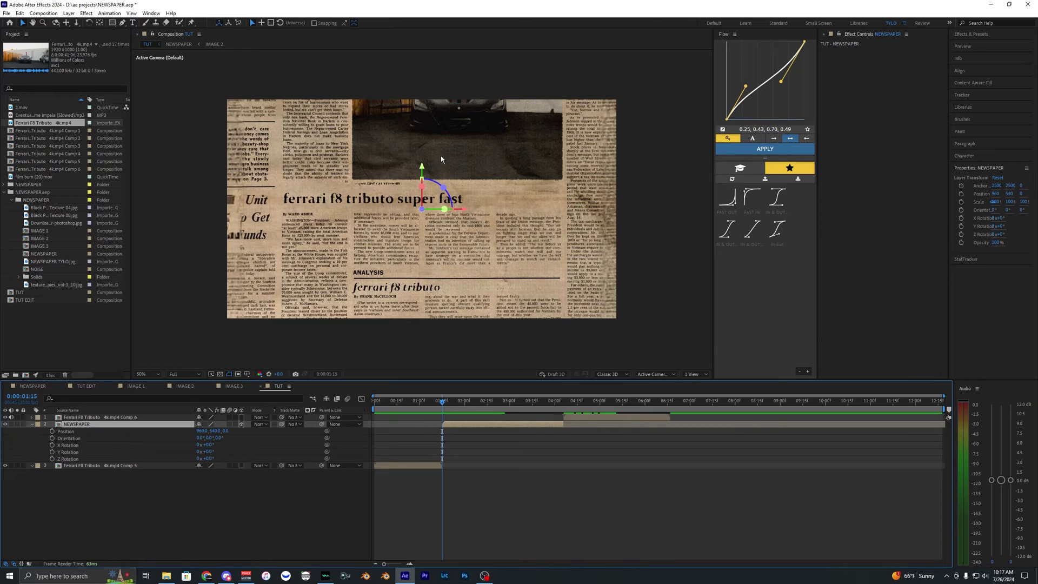
- Move the NEWSPAPER layer to about 778, 1117, -1272 so the front-view Ferrari photo fills the frame
left_click_drag(422, 165, 418, 282)
left_click_drag(462, 329, 383, 296)
left_click_drag(427, 330, 413, 340)
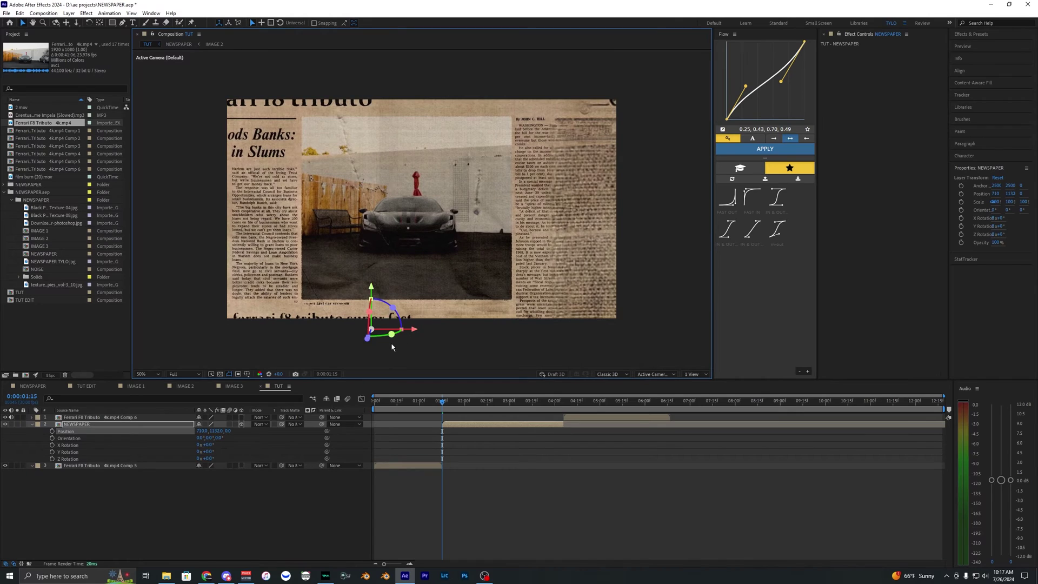
left_click_drag(228, 432, 130, 437)
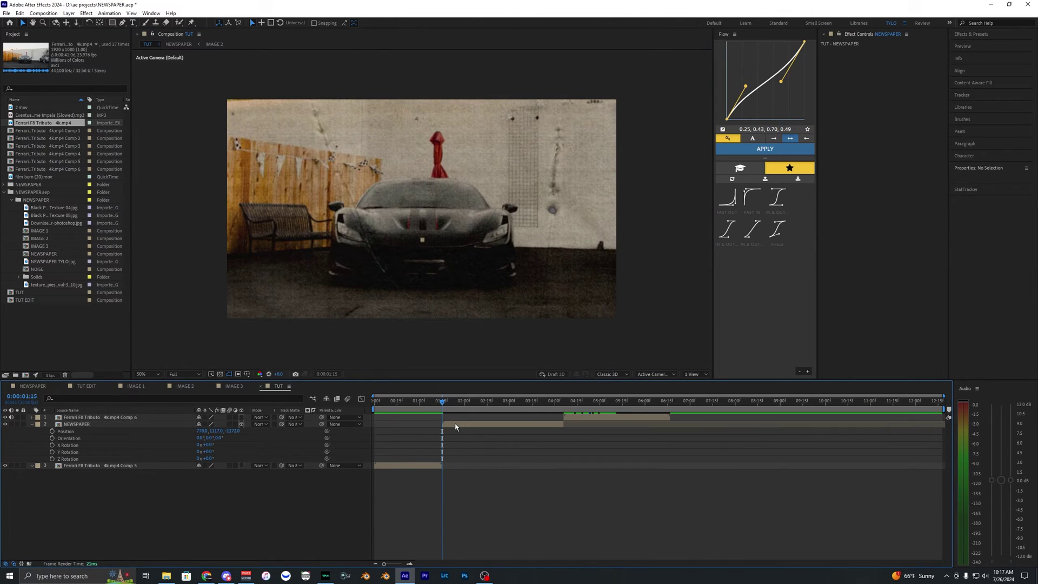
- Set starting keyframes for the NEWSPAPER layer's Position and X, Y and Z Rotation at 0:00:01:15
left_click(455, 426)
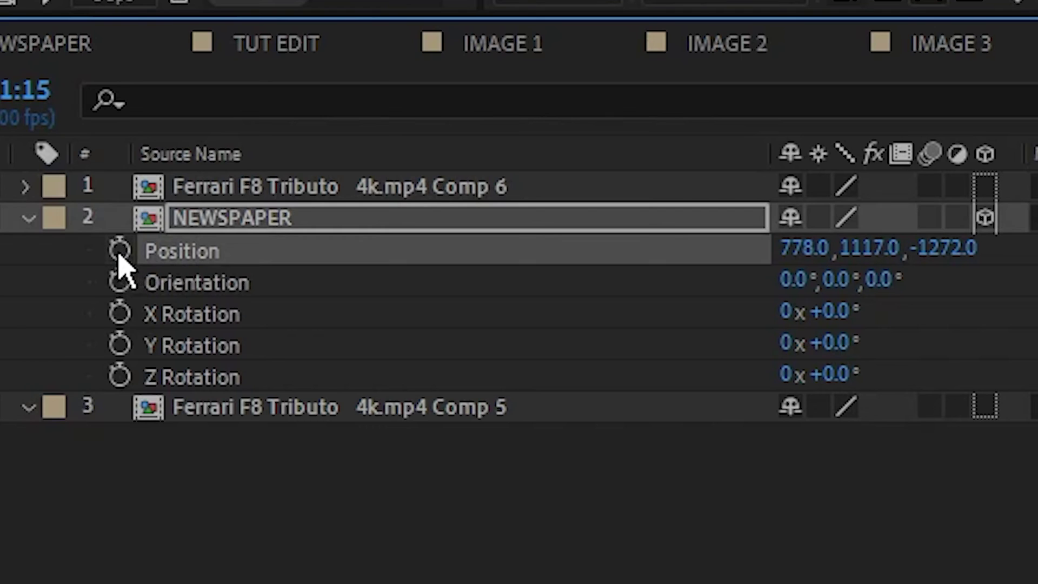
left_click(52, 431)
left_click(212, 503)
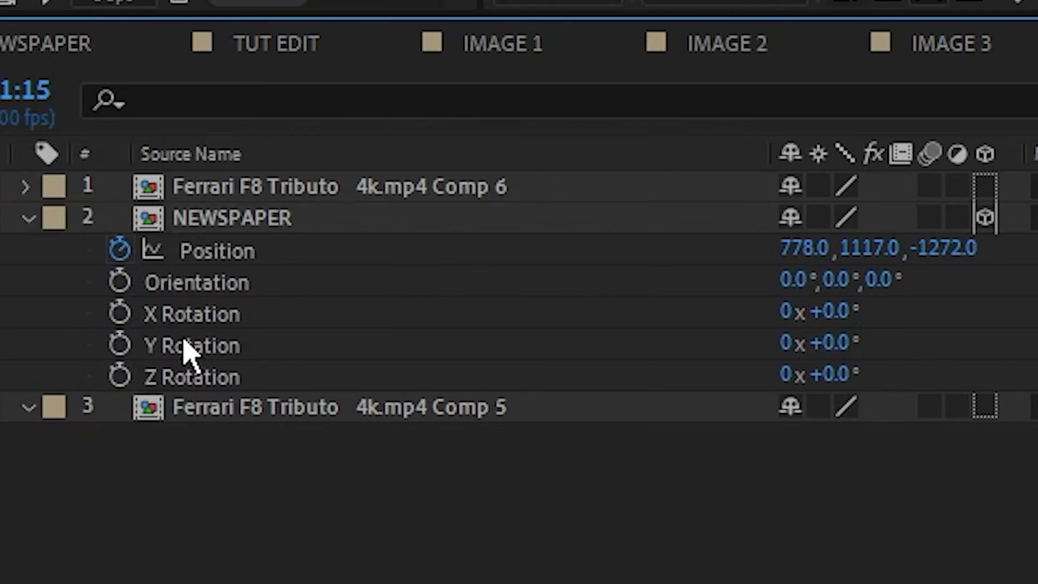
left_click(178, 322)
left_click(119, 318)
left_click(120, 344)
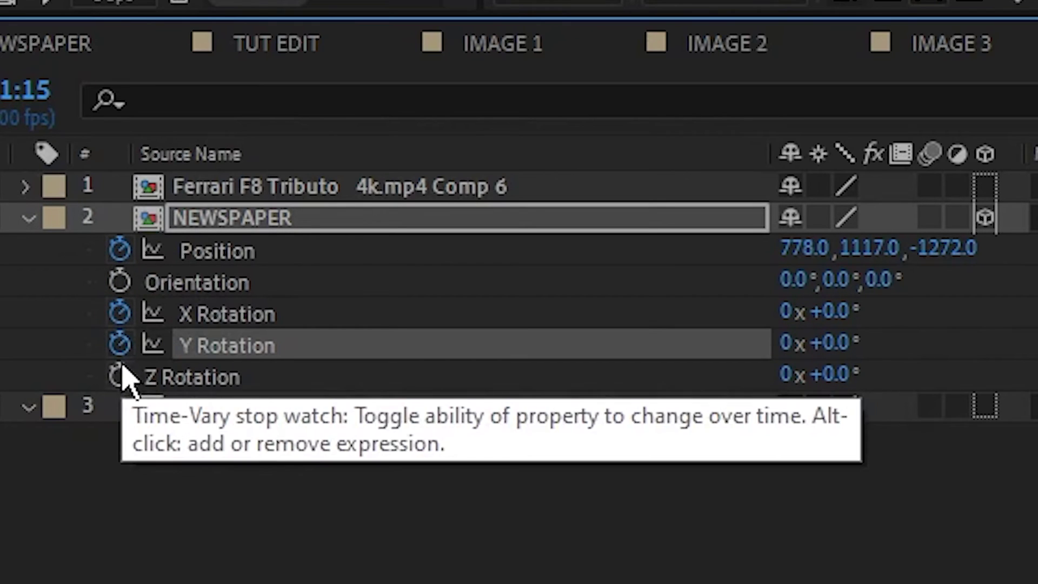
left_click(120, 375)
- At 0:00:02:08, keyframe the newspaper pulled back in depth and tilted to about -40° X Rotation, revealing the headlines
left_click_drag(450, 404, 477, 407)
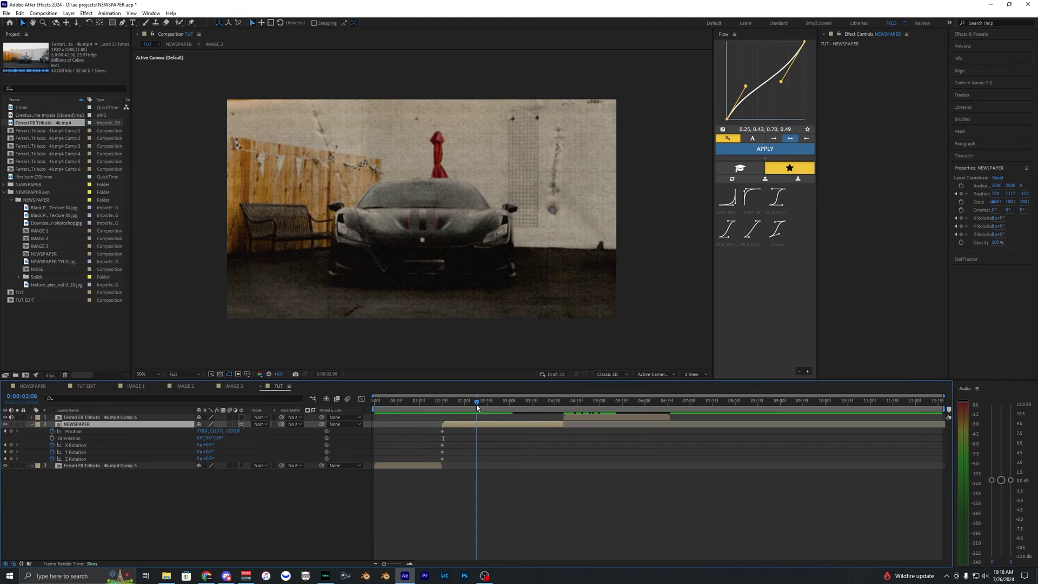
left_click(484, 447)
left_click(481, 425)
left_click_drag(233, 431, 1029, 411)
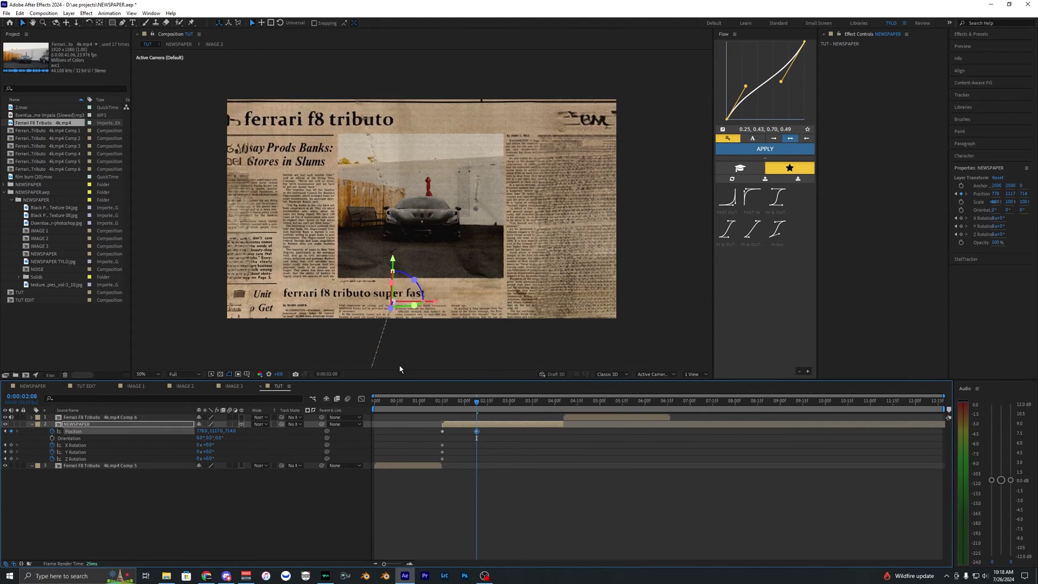
left_click_drag(232, 432, 644, 417)
left_click_drag(217, 431, 22, 431)
left_click_drag(206, 444, 196, 445)
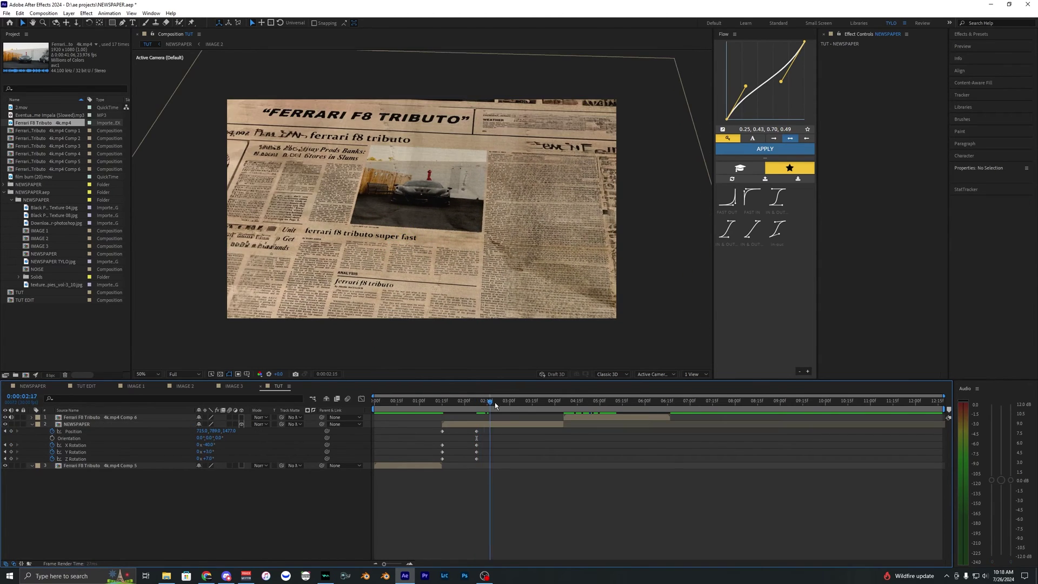
- At 0:00:03:08, keyframe the newspaper at about 118, 238, 997 with Z Rotation -40°, bringing the interior photo into view
left_click_drag(491, 410, 525, 410)
left_click(520, 424)
left_click(527, 435)
left_click(530, 425)
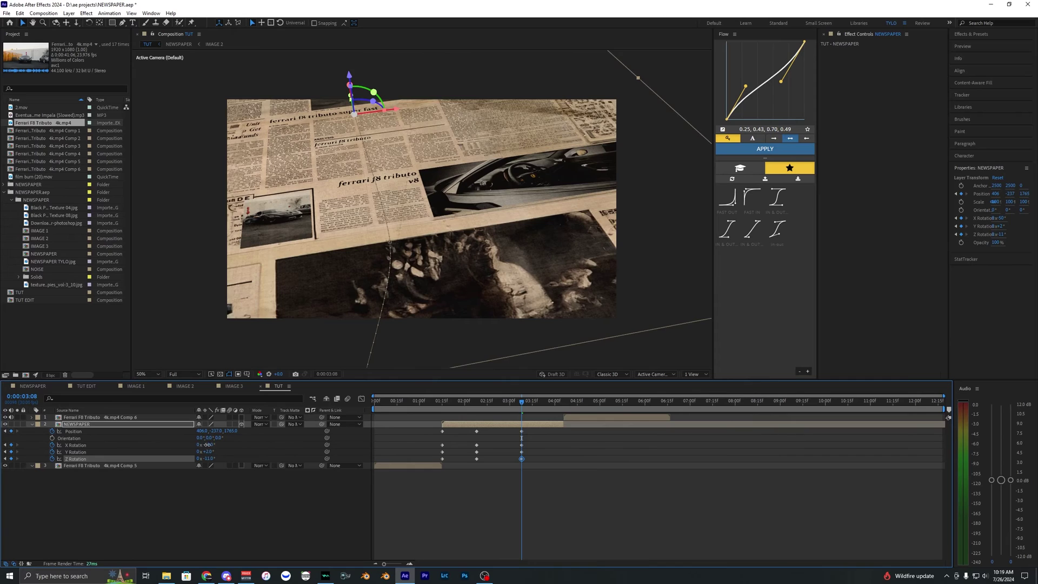
left_click_drag(208, 446, 183, 448)
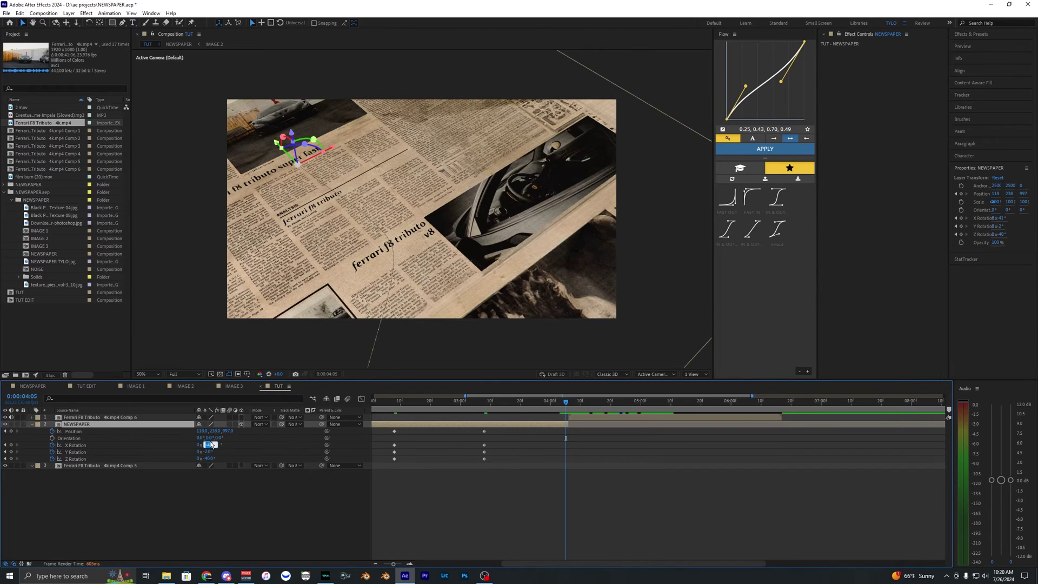
- At 0:00:04:05, set X, Y and Z Rotation to 0 and reposition the newspaper so the interior photo fills the frame
key("Return")
left_click(206, 452)
type("0")
left_click(220, 456)
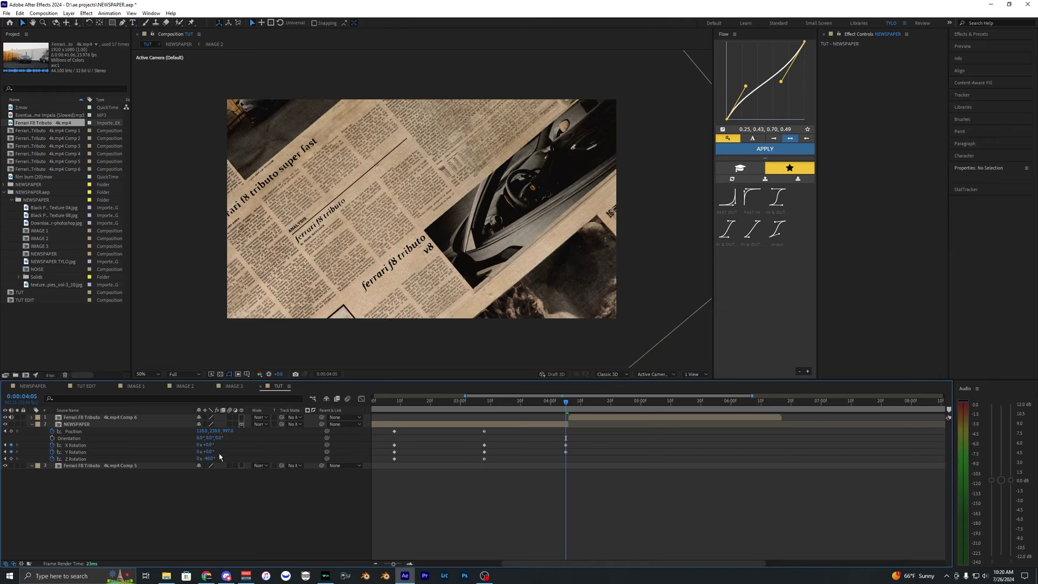
left_click(208, 459)
type("0")
key("Return")
left_click_drag(228, 431, 165, 436)
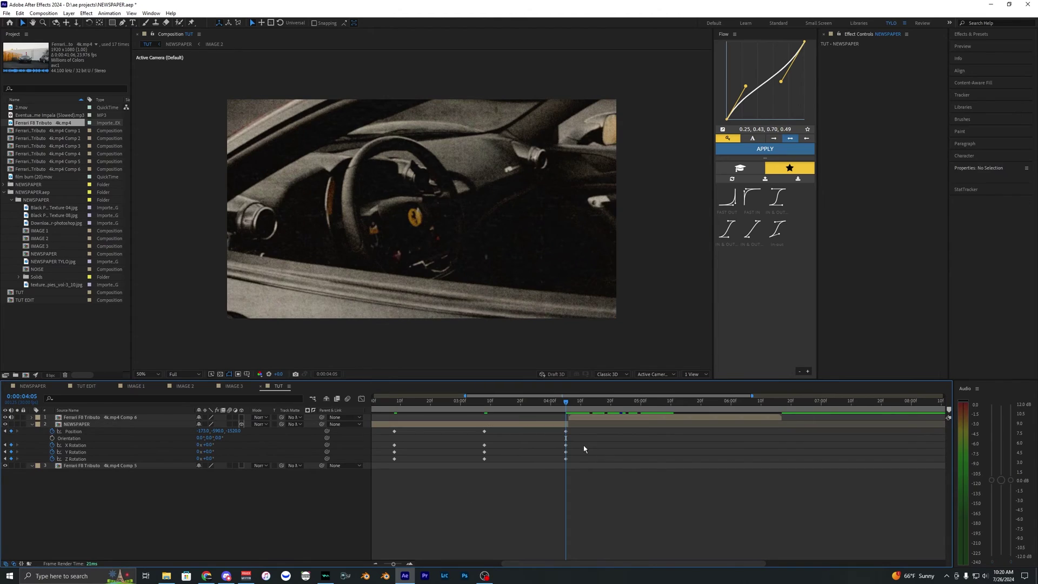
- Preview the newspaper move between the two Ferrari clips and scrub through its middle keyframes
left_click(424, 403)
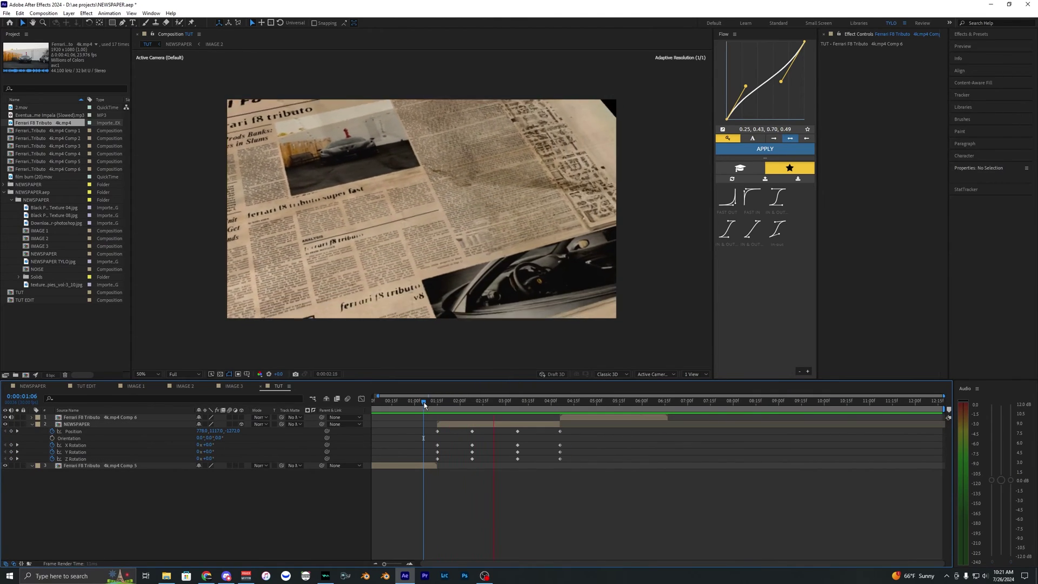
left_click_drag(424, 405, 470, 406)
key("space")
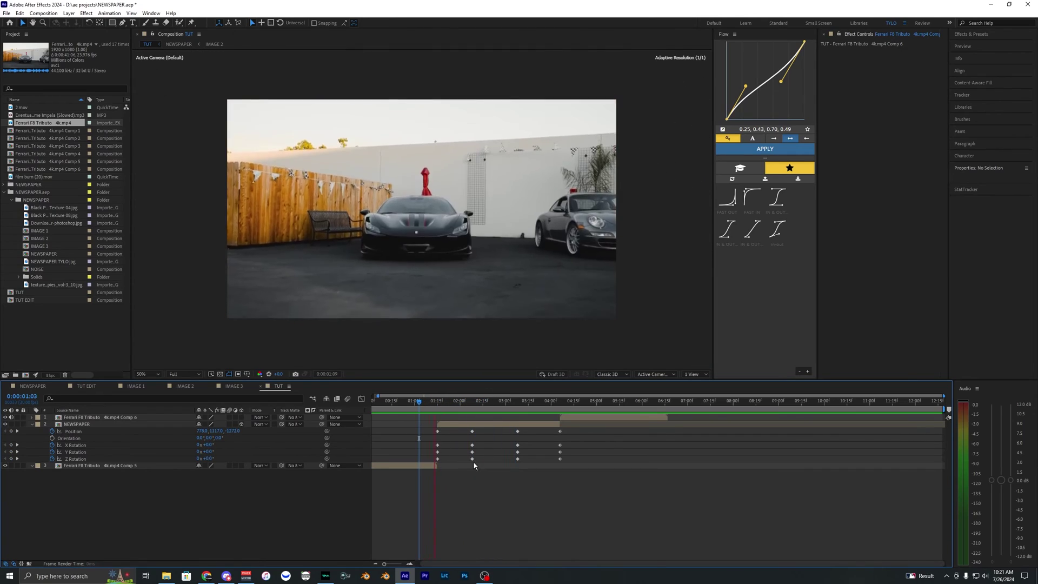
left_click(474, 403)
left_click_drag(473, 402, 495, 415)
key("space")
- Examine the tilted newspaper around 0:00:02:23 for empty areas at the edges of the frame
left_click(621, 248)
left_click_drag(569, 248, 475, 327)
scroll(493, 243, "up", 1)
left_click_drag(491, 178, 485, 213)
left_click_drag(492, 405, 495, 405)
scroll(493, 319, "down", 1)
left_click_drag(493, 320, 559, 215)
left_click_drag(495, 253, 533, 262)
key("ctrl+space")
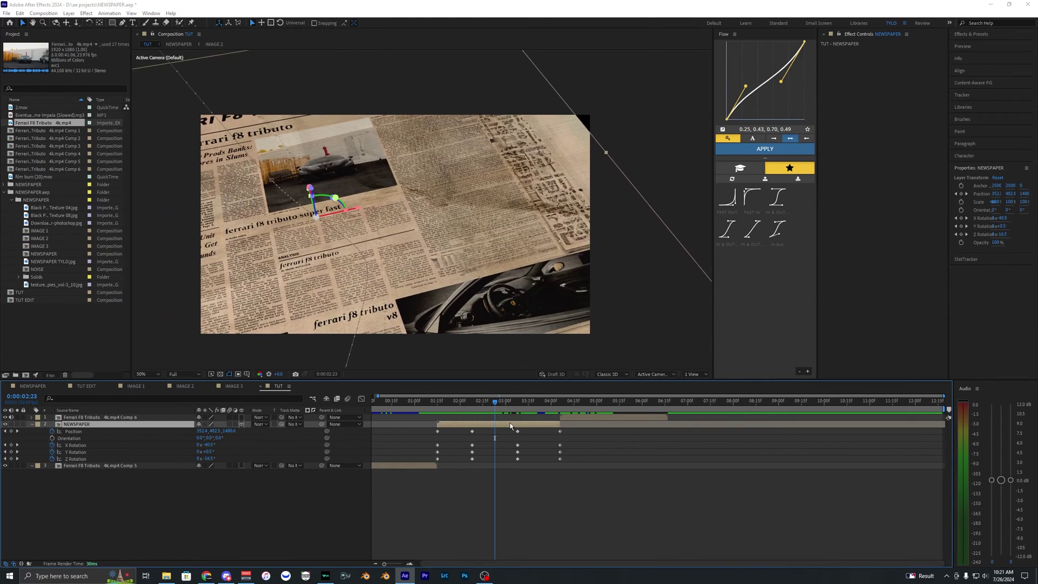
- Find the Motion Tile effect and apply it to the NEWSPAPER layer in the TUT composition
left_click(523, 437)
left_click(498, 425)
left_click(963, 34)
left_click(972, 44)
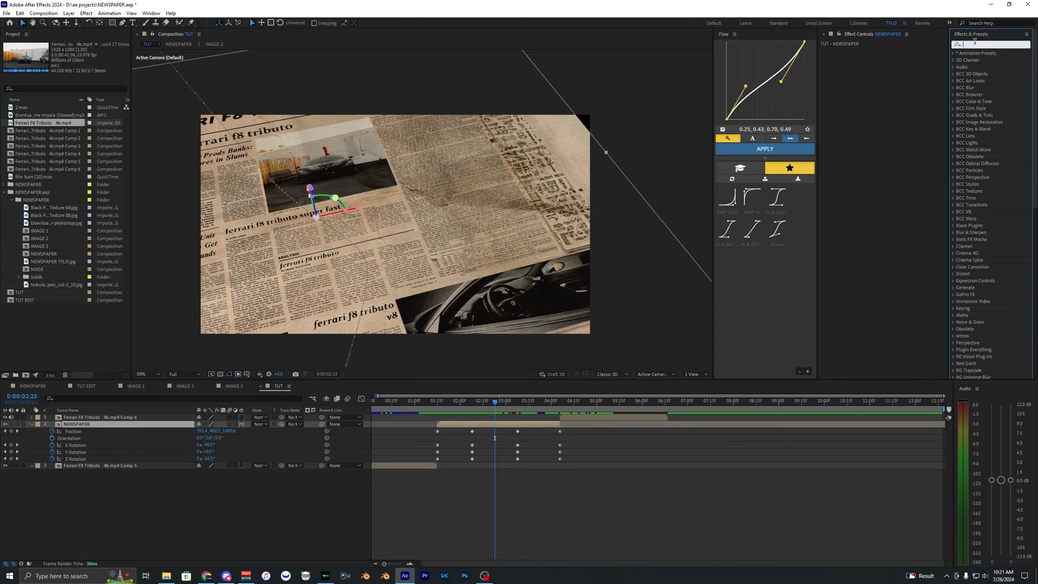
type("motion")
left_click_drag(999, 179, 886, 174)
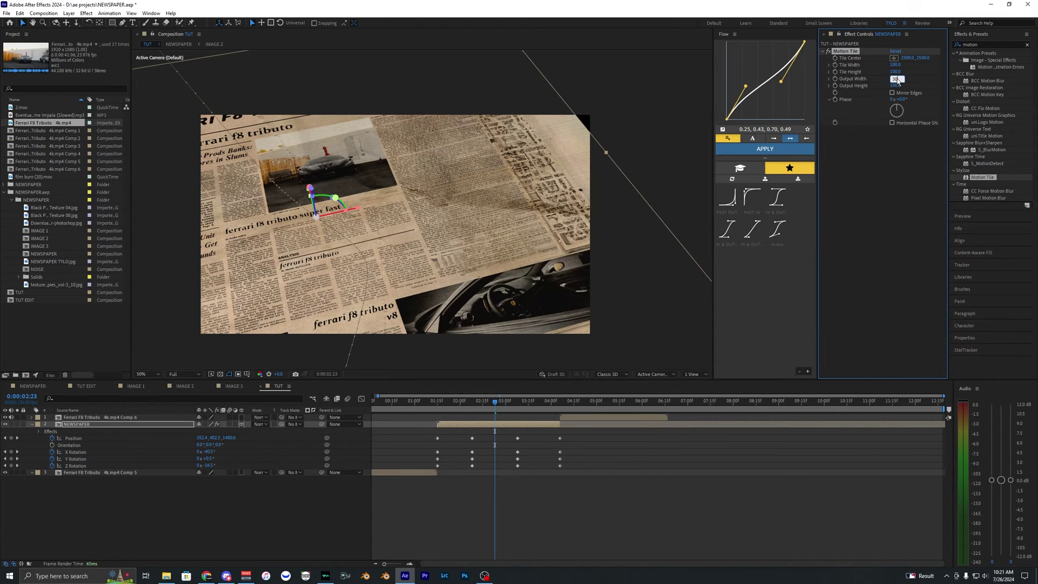
- Set Motion Tile's Output Width and Output Height to 300, enable Mirror Edges, and compare with the effect off
left_click(898, 86)
type("300")
key("Return")
left_click(880, 220)
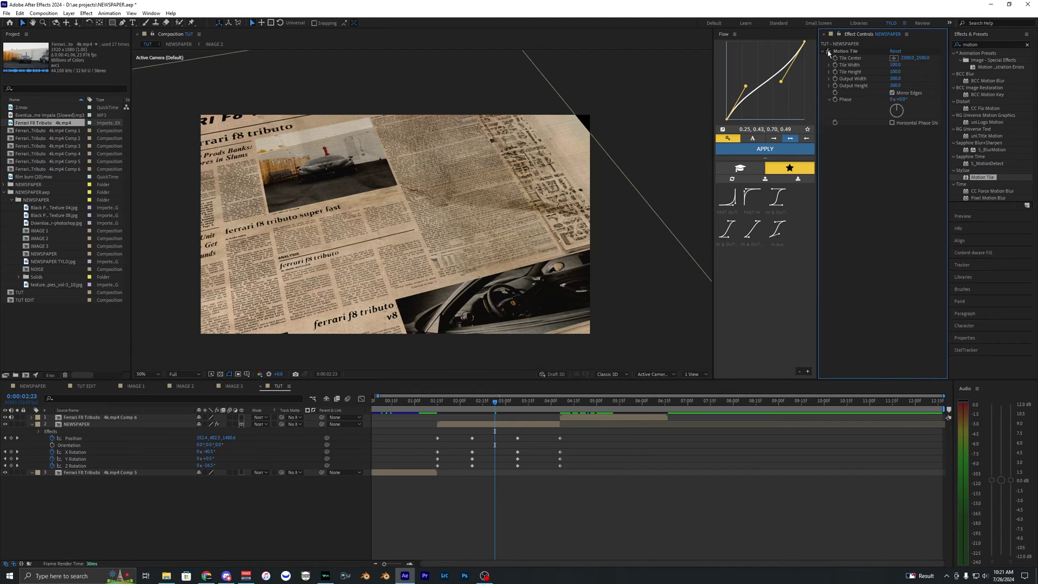
left_click(828, 52)
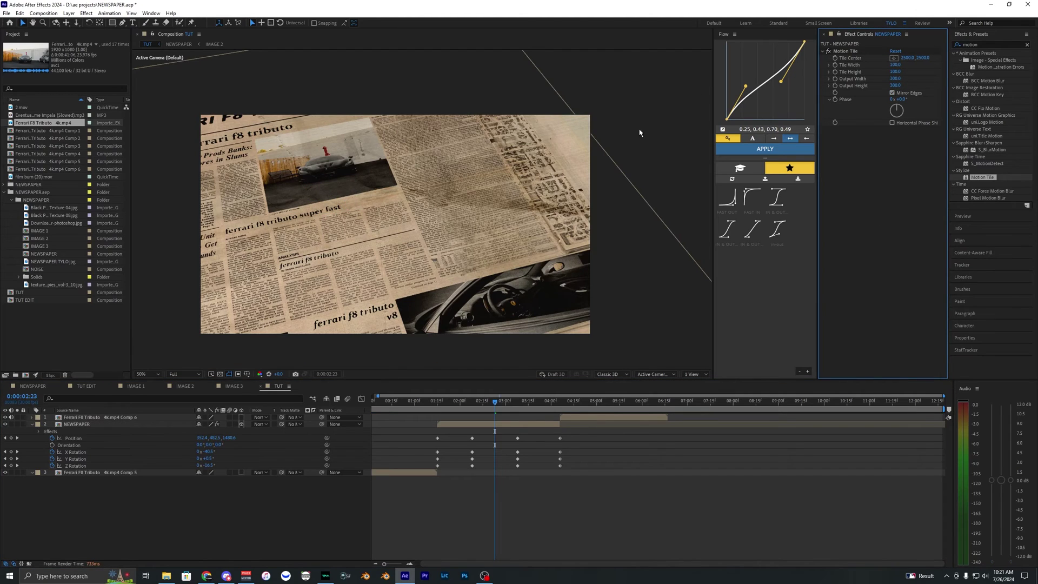
- Preview the newspaper move from its first keyframe to check its edges and speed
left_click(439, 404)
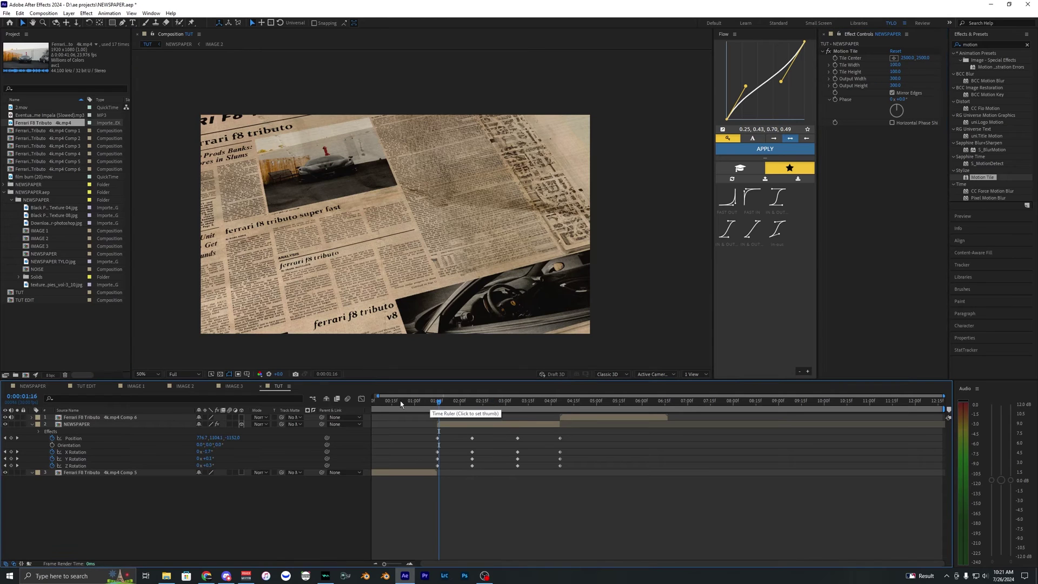
left_click_drag(480, 402, 453, 409)
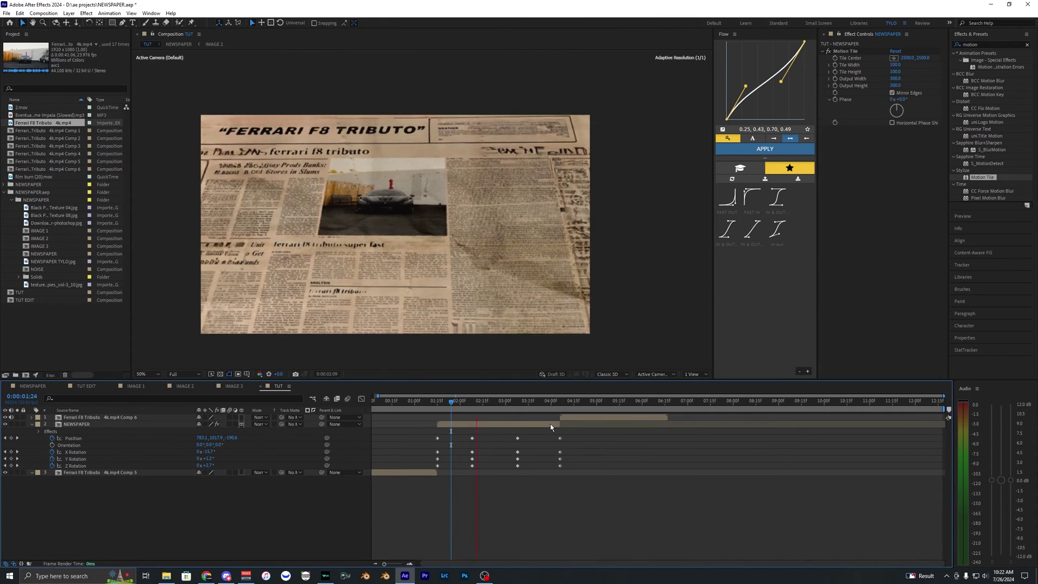
key("space")
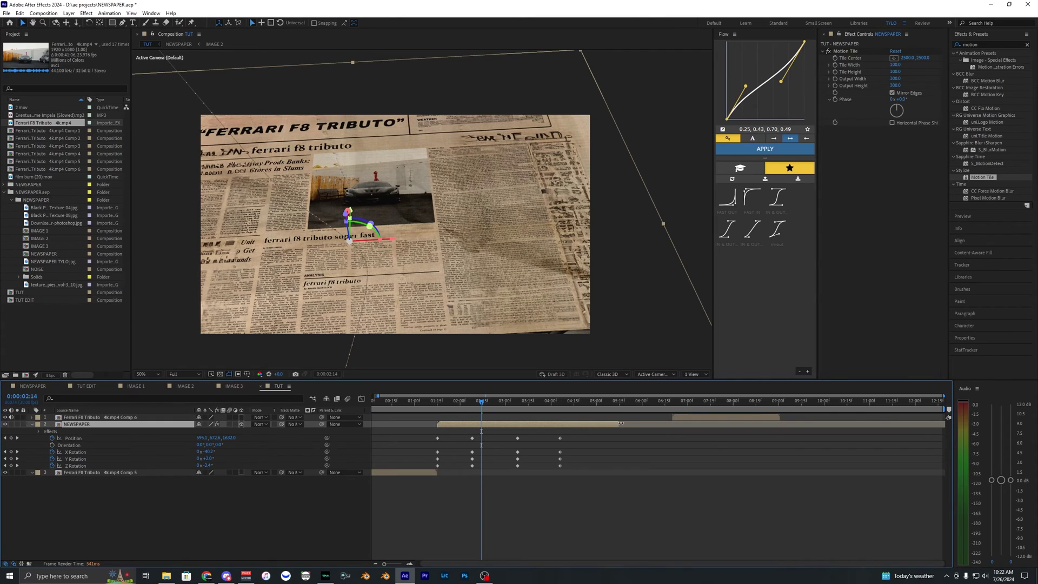
- Slow the move by shifting the closing clip later and spreading the newspaper keyframes to about 02:23, 04:12 and 05:20
key("ctrl+z")
key("ctrl+shift+z")
left_click_drag(554, 471, 564, 436)
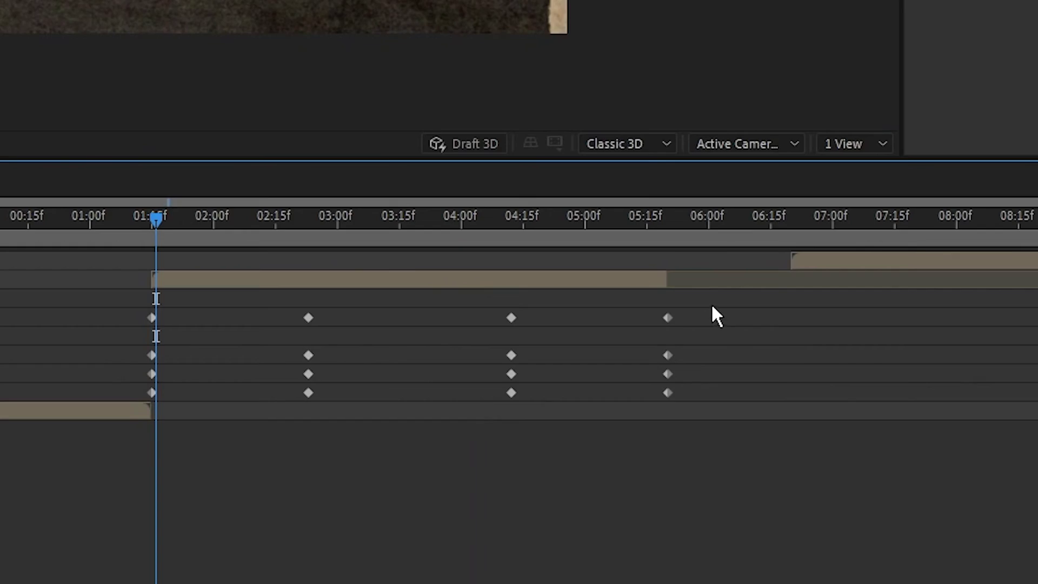
- Apply Easy Ease to all of the newspaper's position and rotation keyframes
left_click_drag(644, 434, 398, 475)
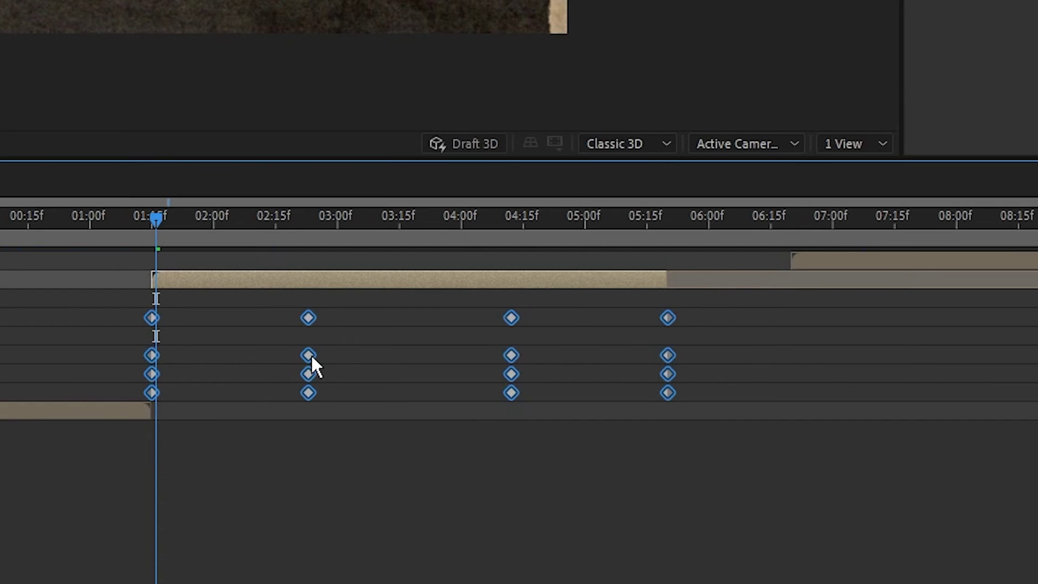
right_click(310, 354)
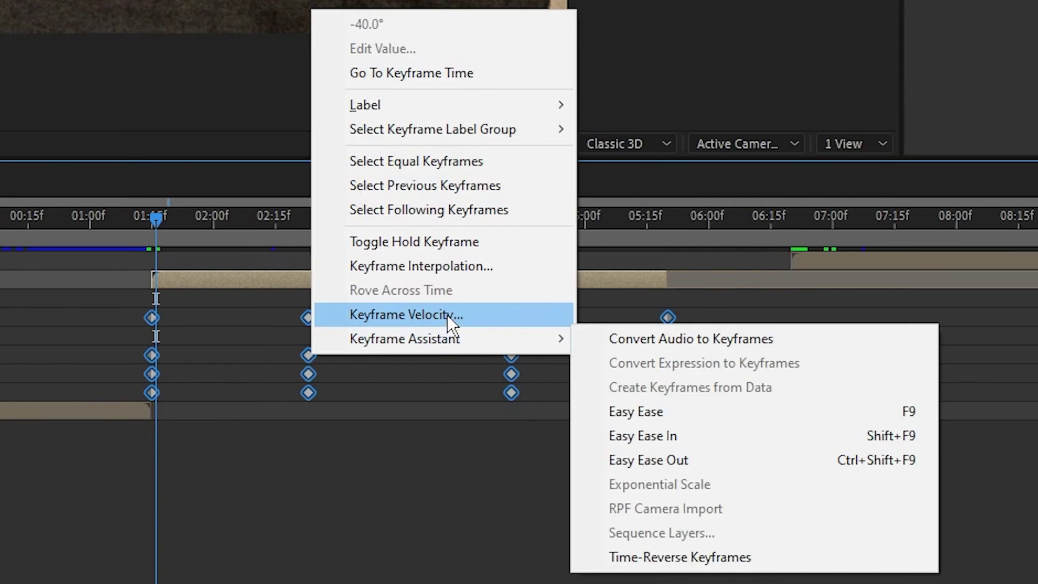
left_click(711, 413)
left_click(393, 399)
- Separate the newspaper's Position into X, Y and Z dimensions and select X Position for curve editing
left_click(105, 439)
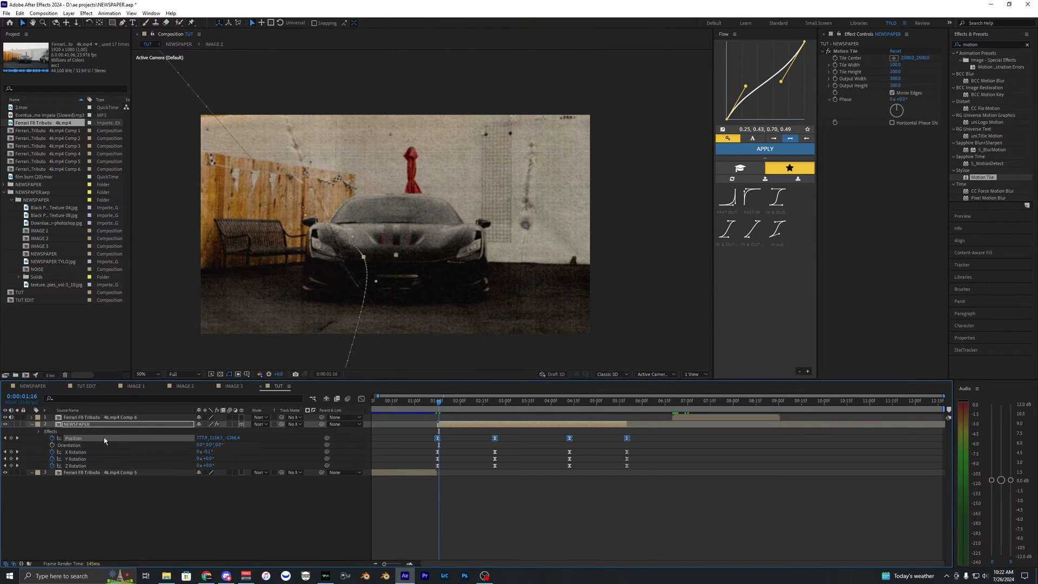
right_click(104, 438)
left_click(152, 459)
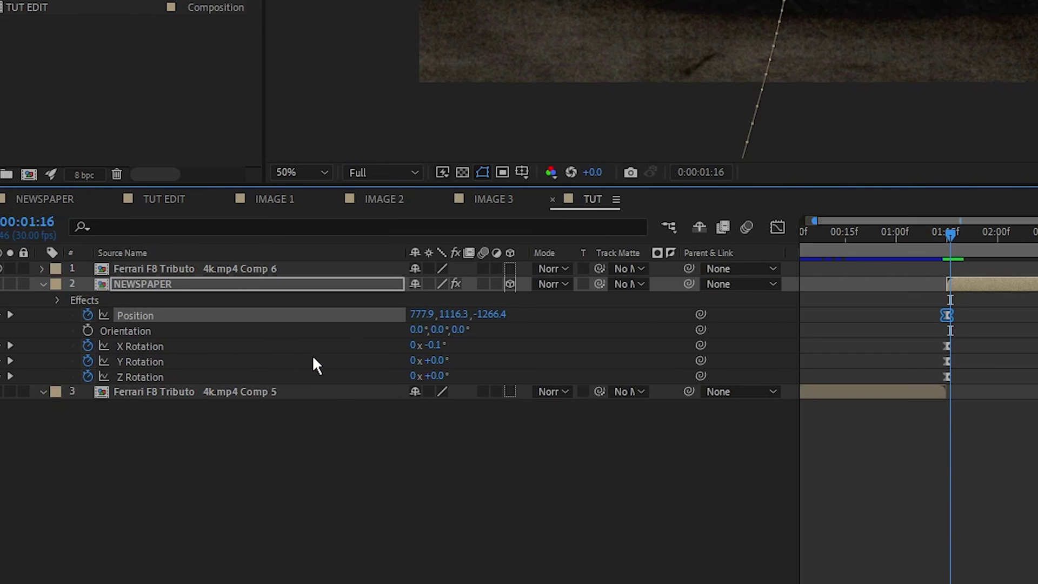
left_click(162, 377)
left_click(163, 318)
left_click(157, 346, "shift")
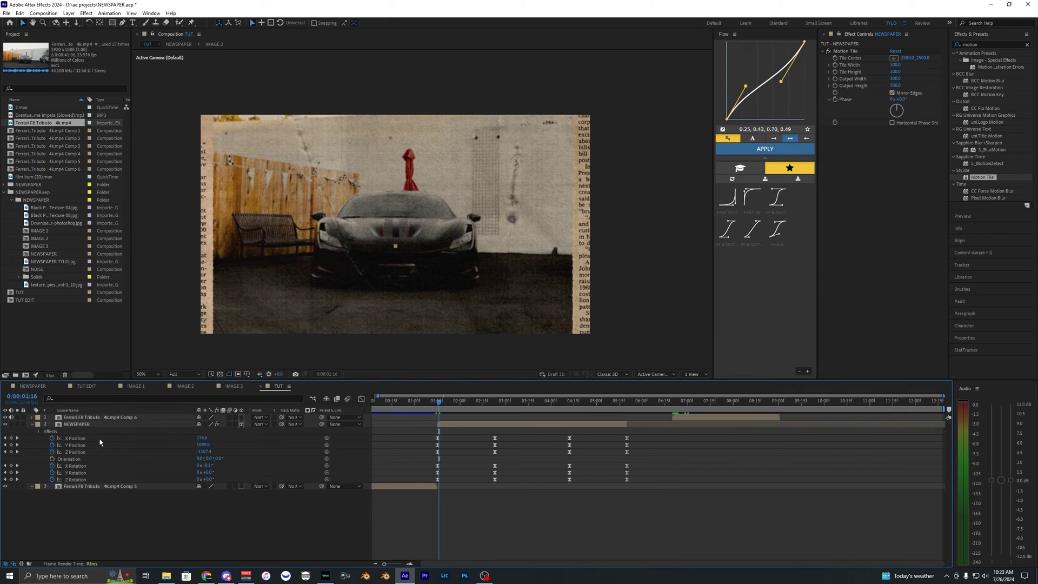
left_click(237, 315)
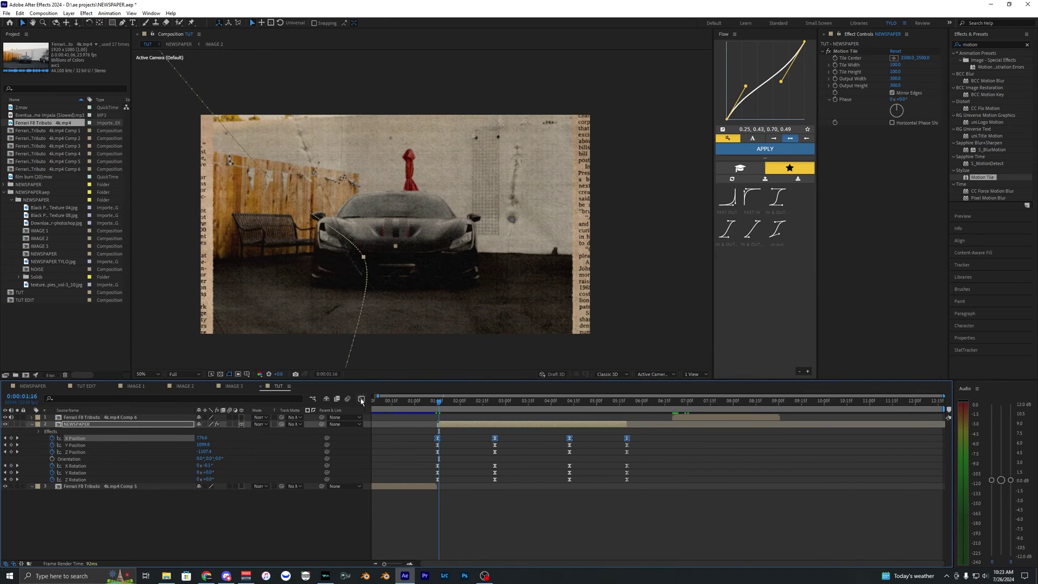
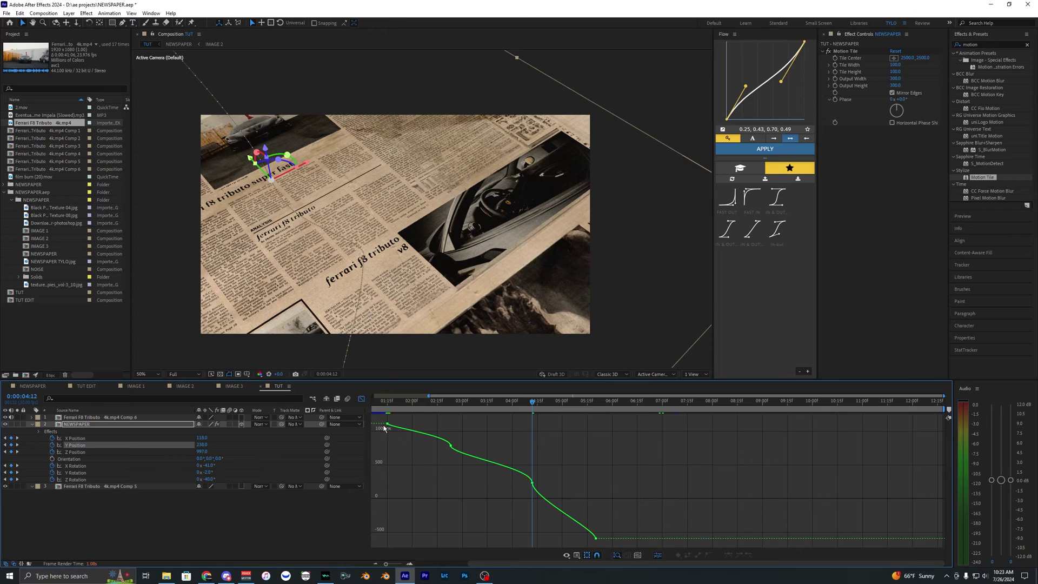
- Smooth the Y Position value curve through its middle keyframes and adjust the ease into its final keyframe
scroll(387, 427, "up", 3)
left_click(412, 426)
scroll(415, 435, "down", 3)
left_click_drag(412, 436, 421, 440)
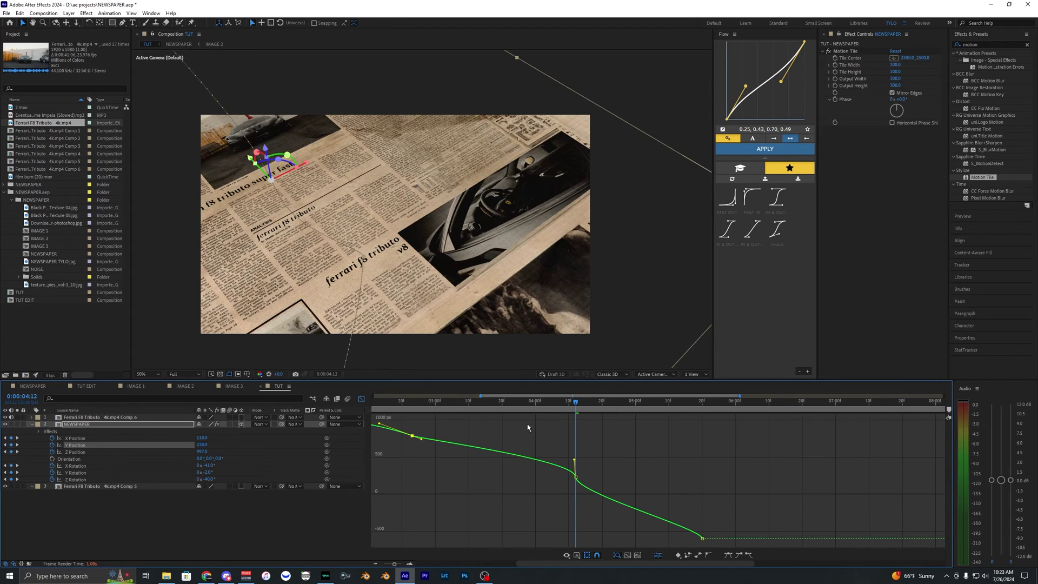
left_click(575, 479)
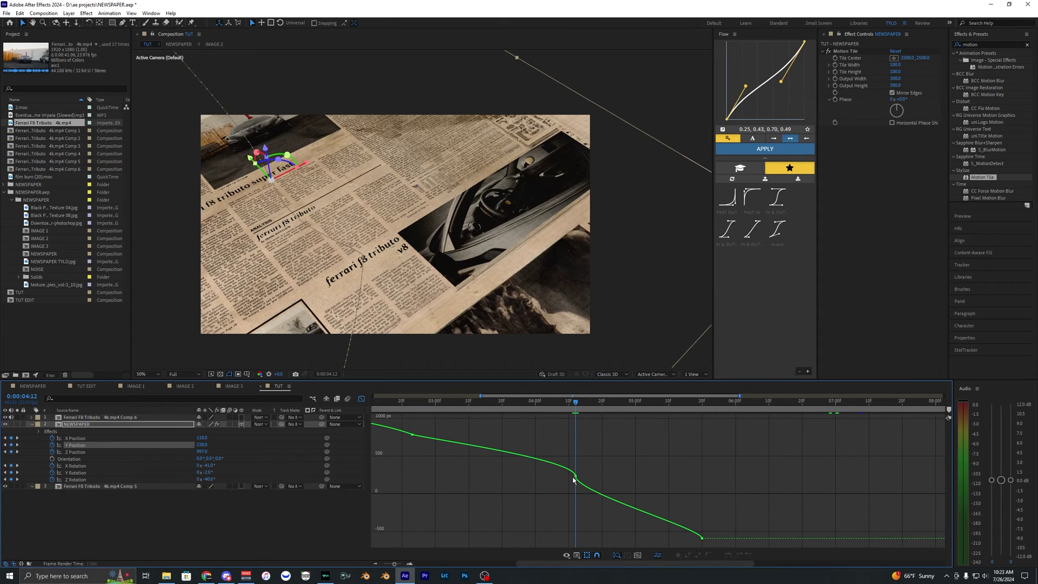
scroll(619, 487, "right", 3)
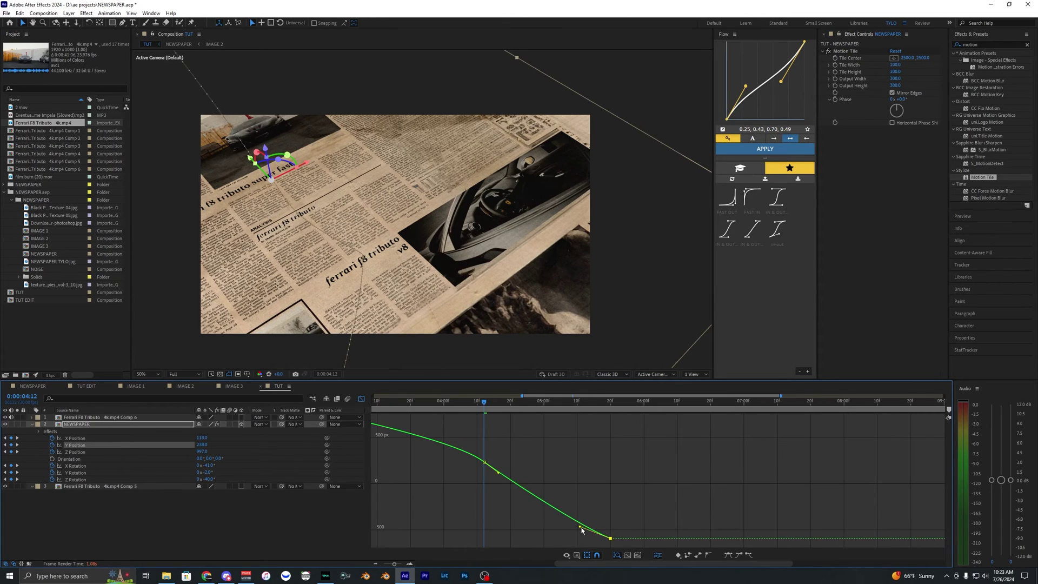
left_click_drag(583, 531, 691, 527)
- Smooth the Z Position value curve through its middle keyframes and leave the graph view
left_click(113, 455)
scroll(435, 497, "left", 3)
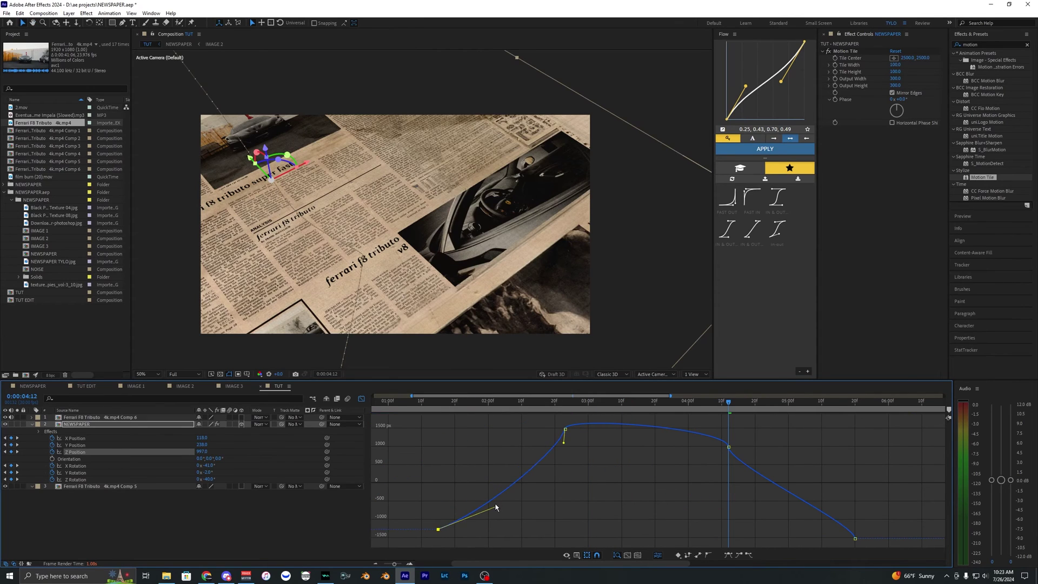
left_click_drag(562, 443, 534, 437)
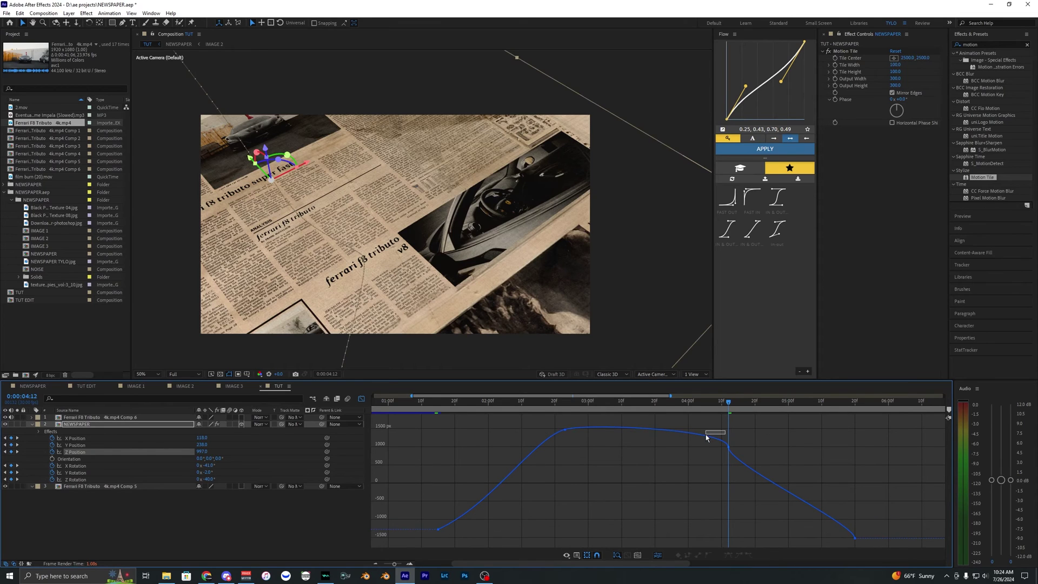
key("shift+F3")
- Preview the eased newspaper move from just before its first keyframe and around 0:00:04:15
left_click(432, 404)
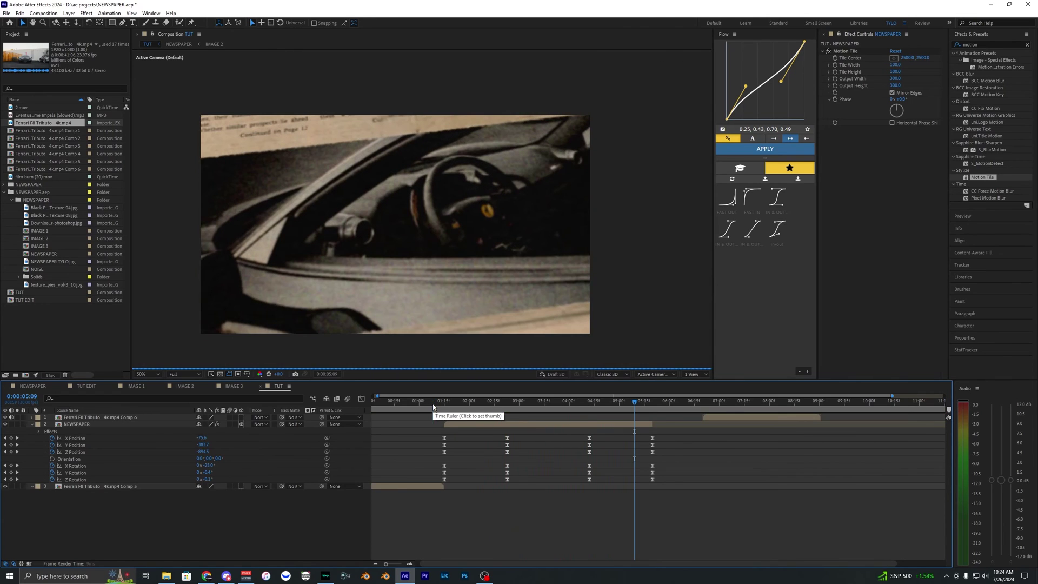
left_click(601, 404)
mouse_move(601, 404)
left_mouse_down()
mouse_move(584, 407)
mouse_move(593, 405)
left_mouse_up()
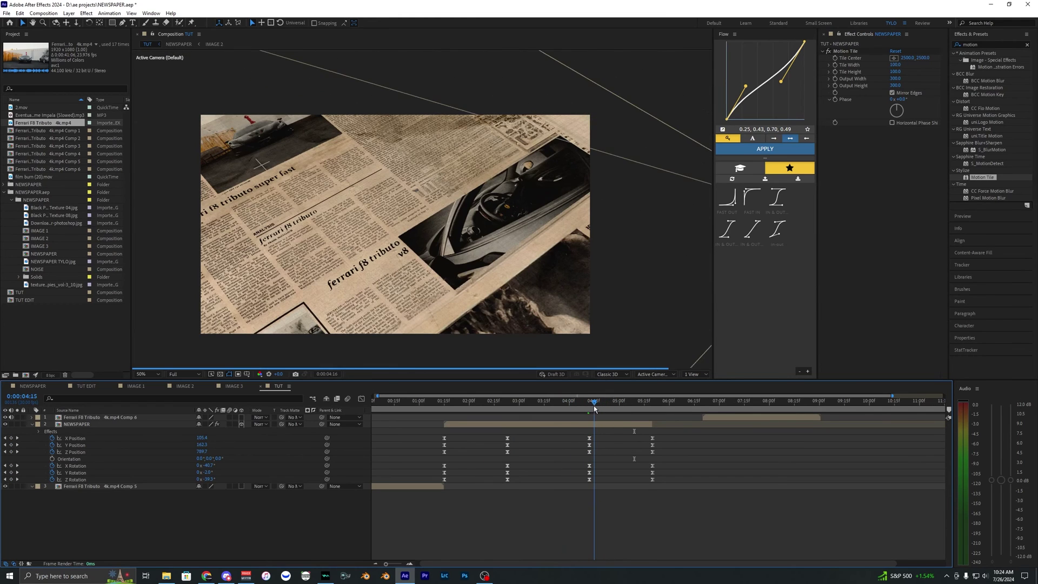
key("space")
key("space")
left_click(436, 402)
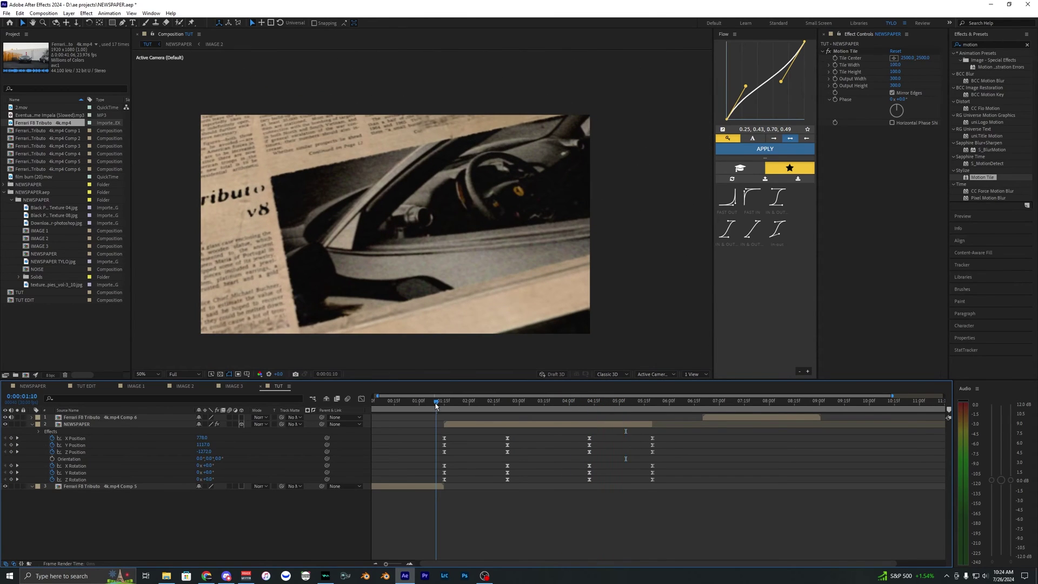
key("space")
key("space")
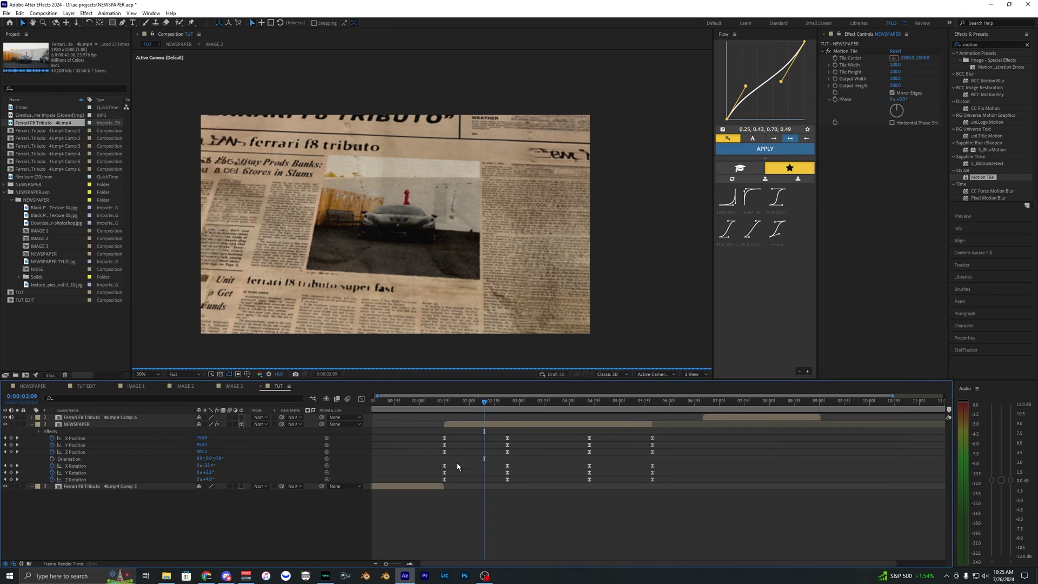
- Steepen the start of the Z Position curve so the newspaper pulls back faster between its first two keyframes
scroll(457, 466, "up", 1)
left_click_drag(450, 466, 487, 465)
left_click(125, 452)
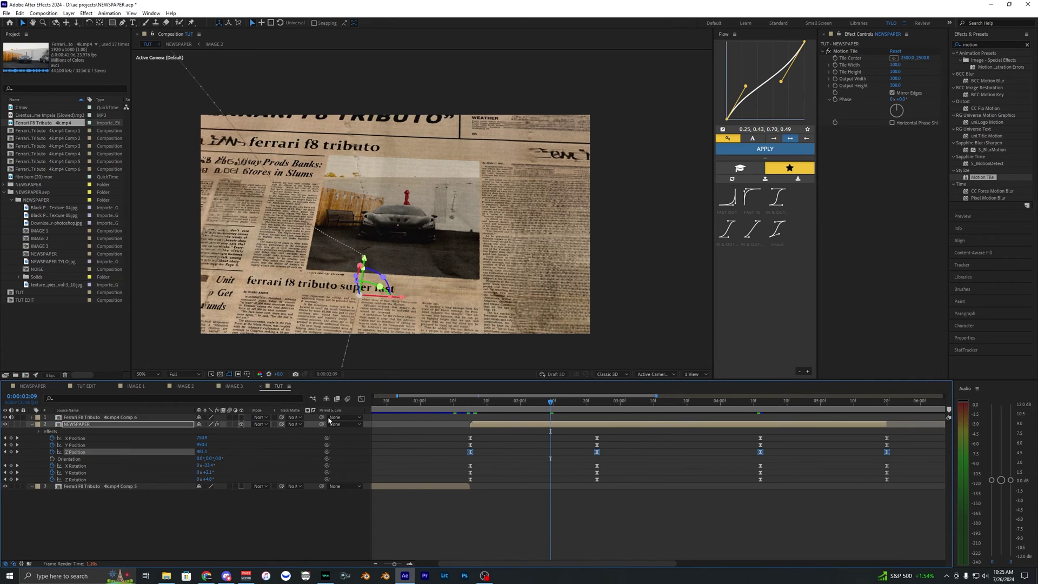
left_click(362, 399)
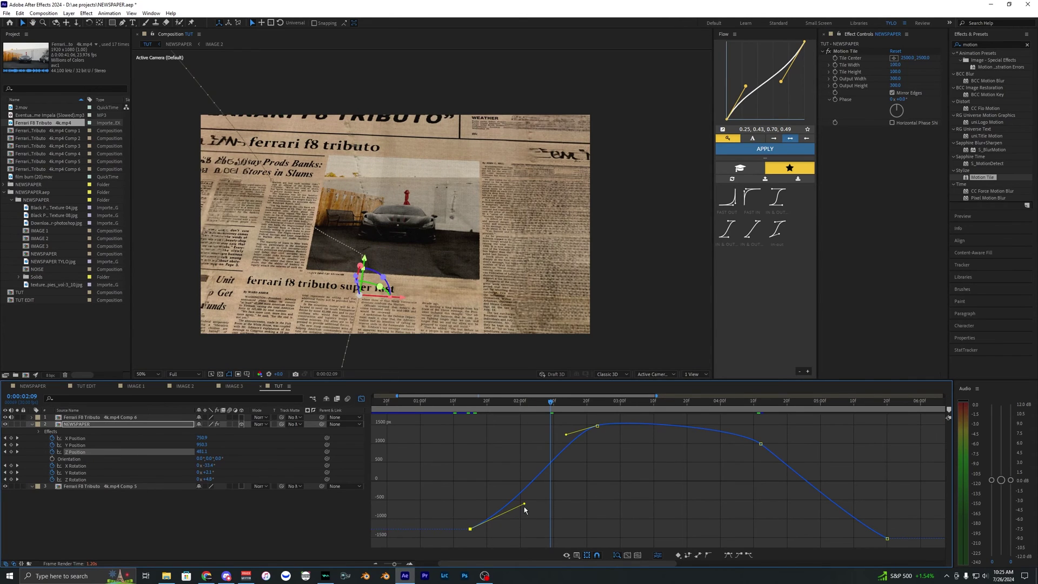
left_click_drag(524, 505, 492, 431)
left_click_drag(566, 435, 537, 433)
- Reshape the Z Position curve between the last two keyframes so the newspaper holds before rushing in at the end
left_click_drag(629, 453, 468, 453)
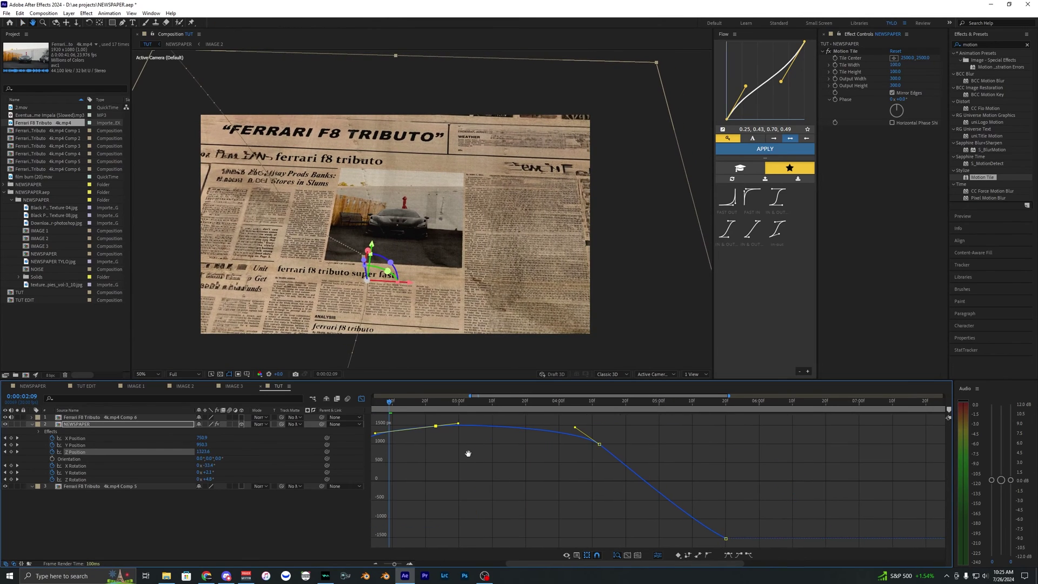
left_click(729, 545)
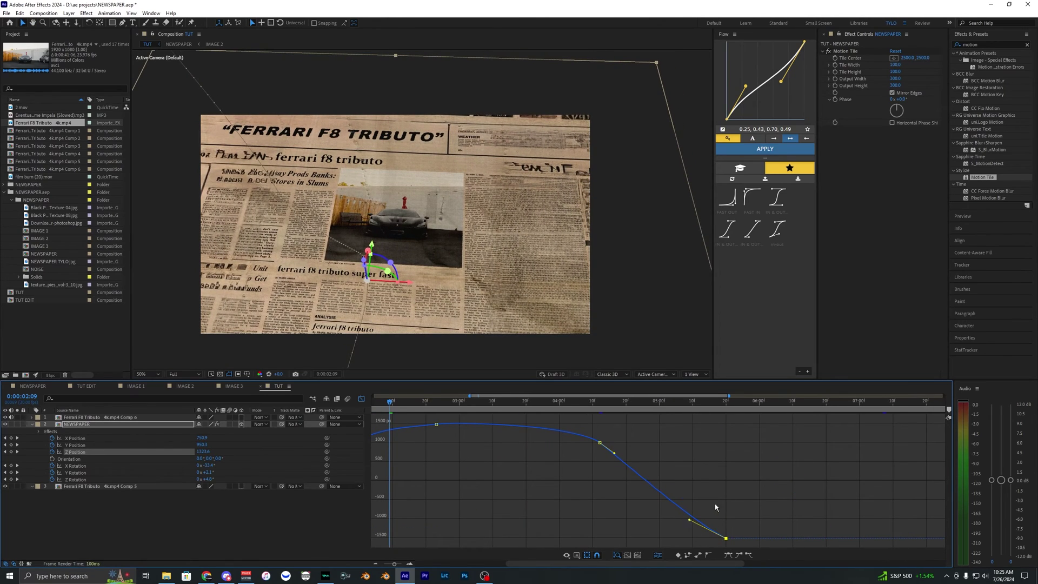
left_click_drag(689, 519, 725, 463)
left_click_drag(615, 453, 660, 453)
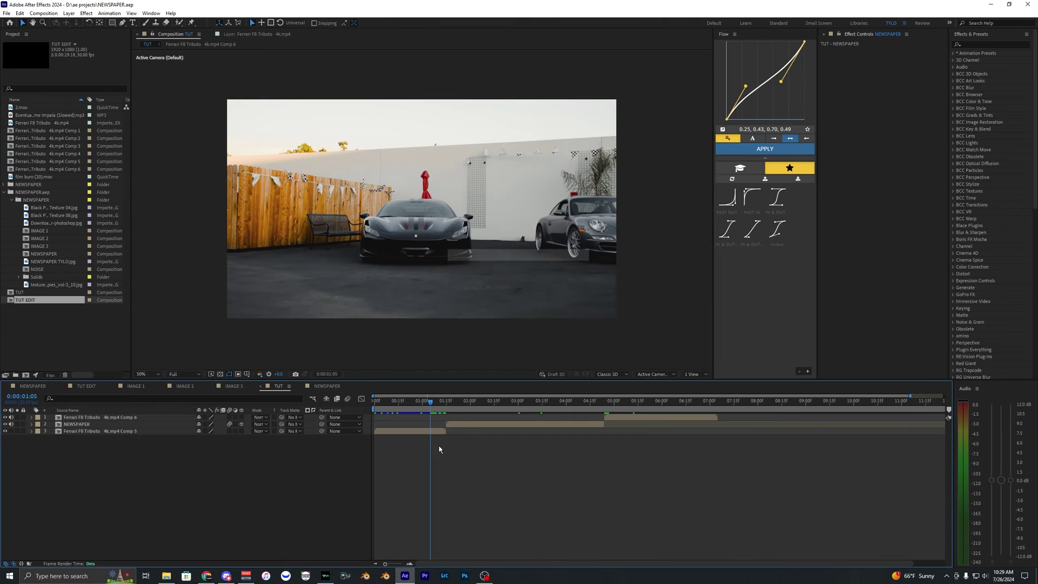
- Preview the NEWSPAPER layer's motion in the TUT composition from the cut after the first clip
left_click_drag(424, 404, 456, 406)
left_click(453, 424)
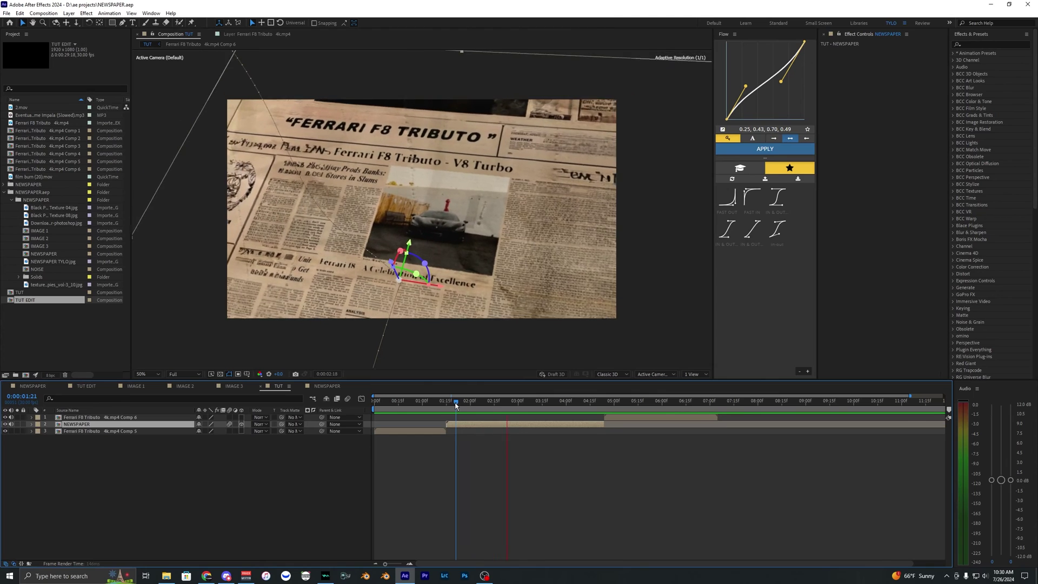
mouse_move(494, 407)
left_mouse_down()
mouse_move(450, 406)
mouse_move(503, 412)
left_mouse_up()
key("u")
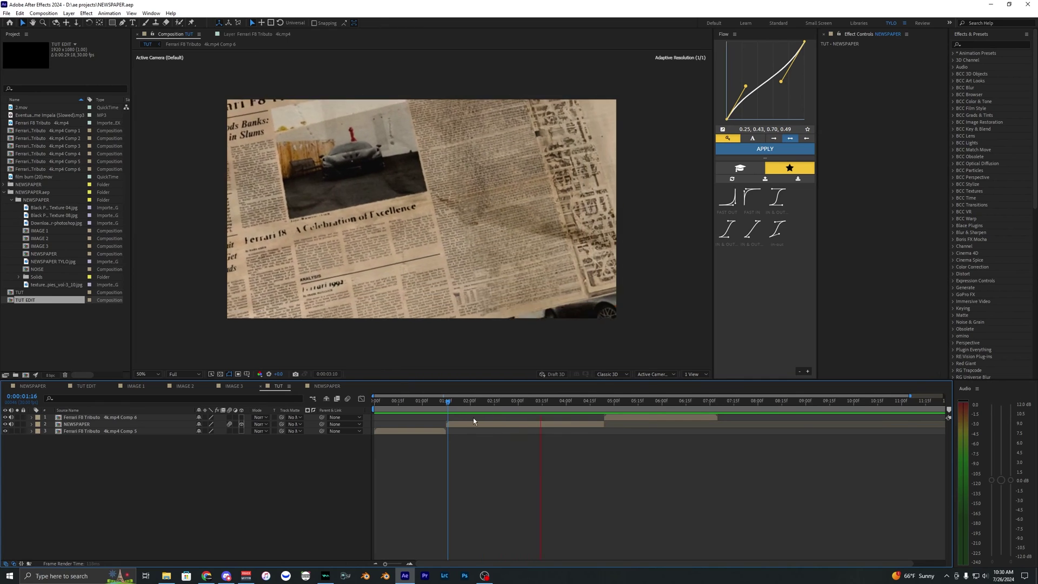
- Enable motion blur for the TUT composition and check the newspaper's opening frame around 0:00:01:15
left_click(446, 409)
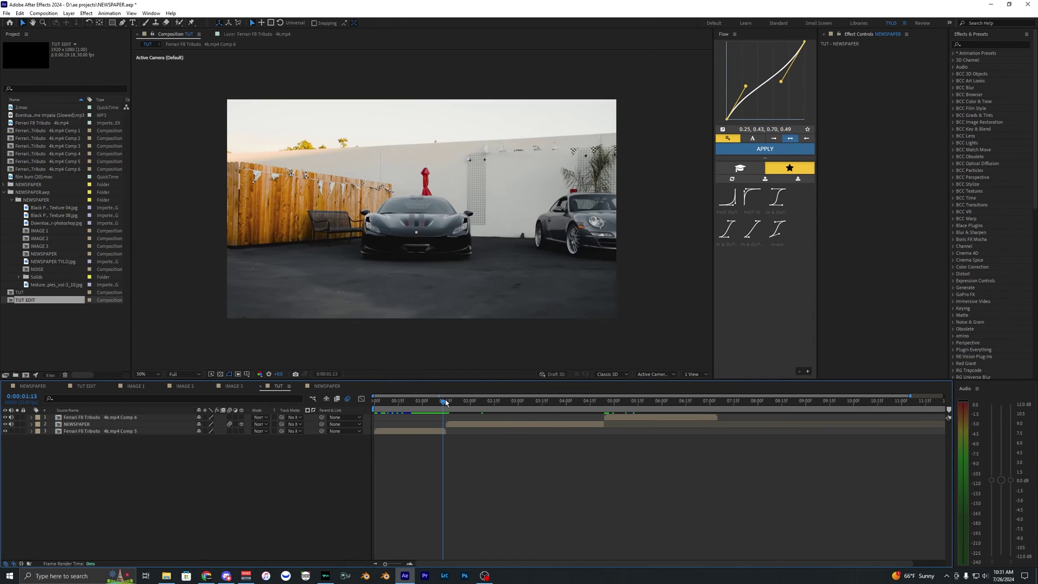
left_click_drag(473, 405, 447, 419)
left_click(460, 424)
left_click(465, 430)
left_click(465, 425)
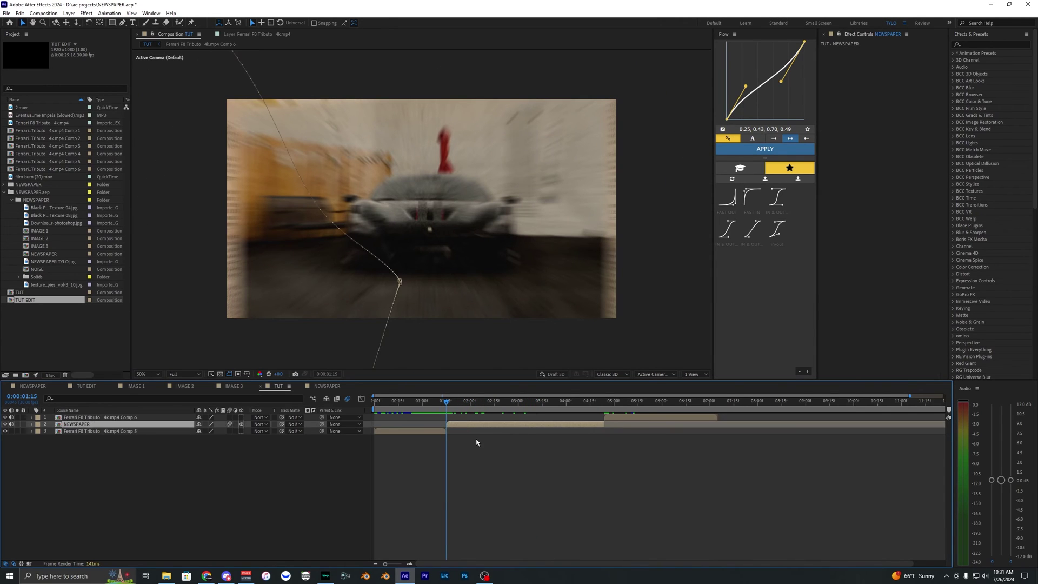
- Add an adjustment layer directly above the NEWSPAPER layer
left_click(477, 439)
left_click(462, 424)
left_click(465, 437)
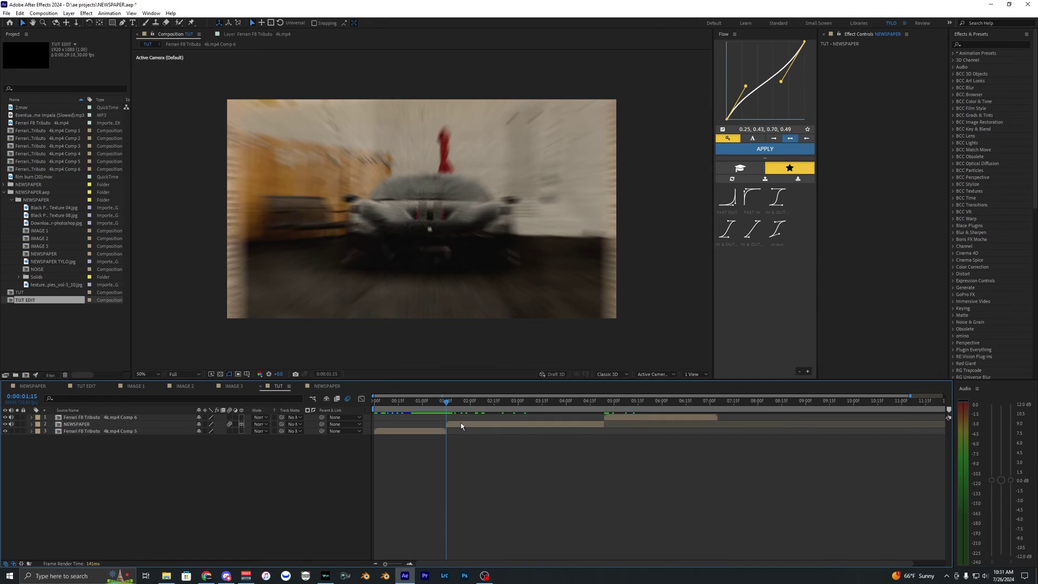
left_click(461, 424)
key("ctrl+alt+y")
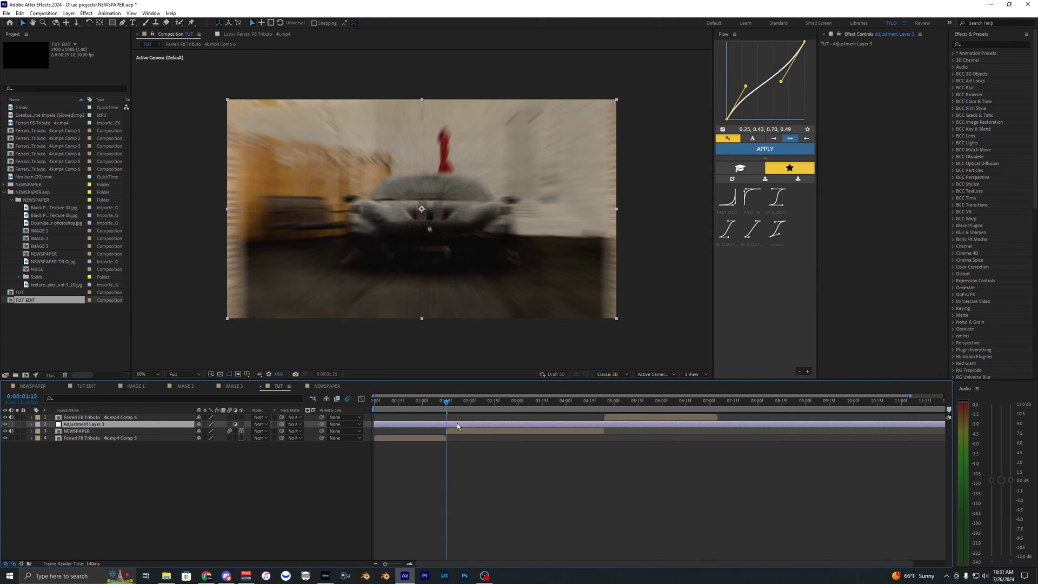
- Trim the adjustment layer so it starts and ends together with the NEWSPAPER layer
left_click(465, 444)
left_click(462, 430)
left_click(458, 424)
left_click_drag(512, 407, 632, 427)
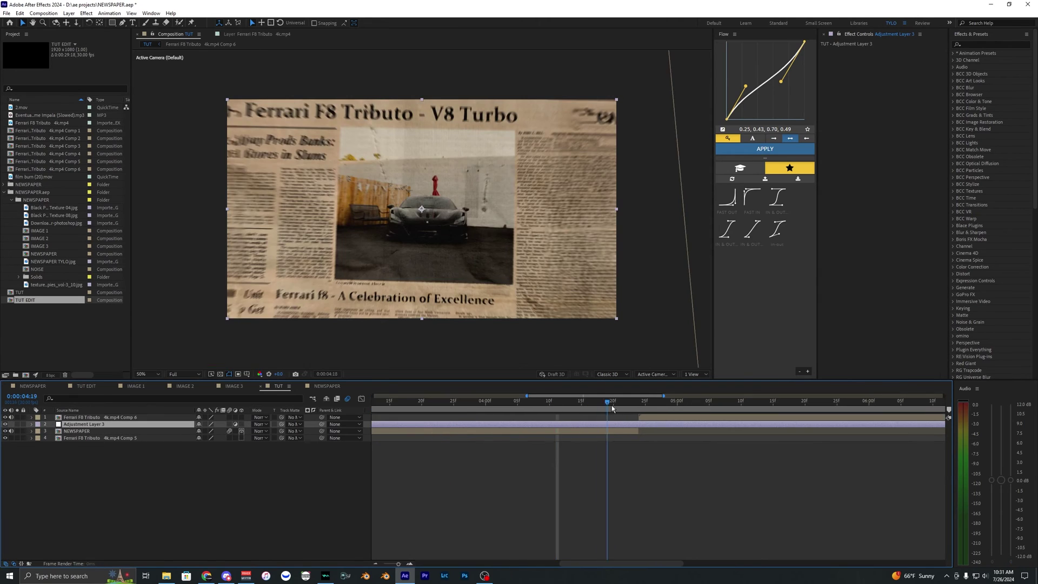
key("alt+]")
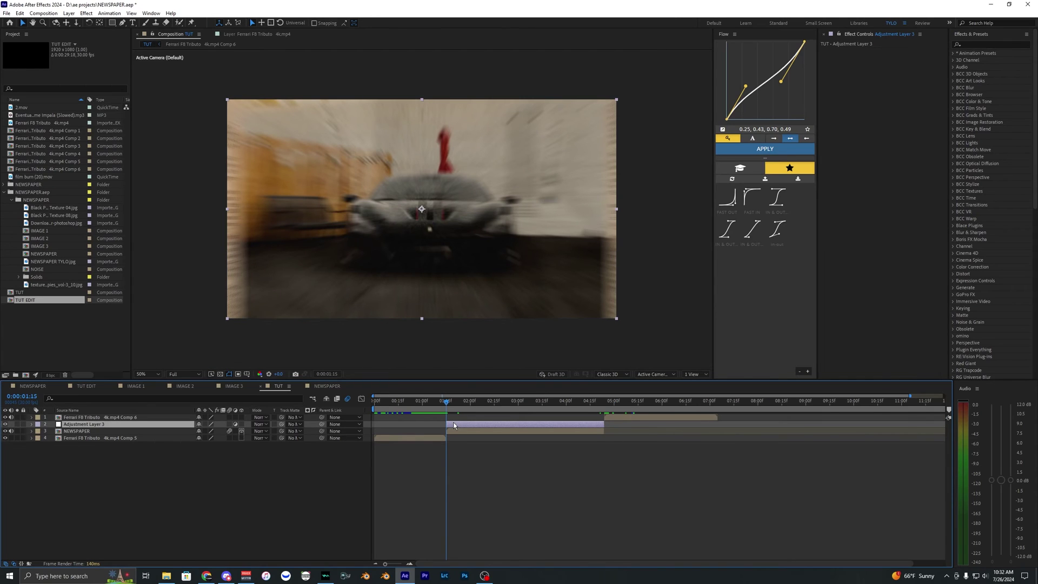
- Find the Distort Transform effect and apply it to the adjustment layer
left_click(984, 44)
type("transform")
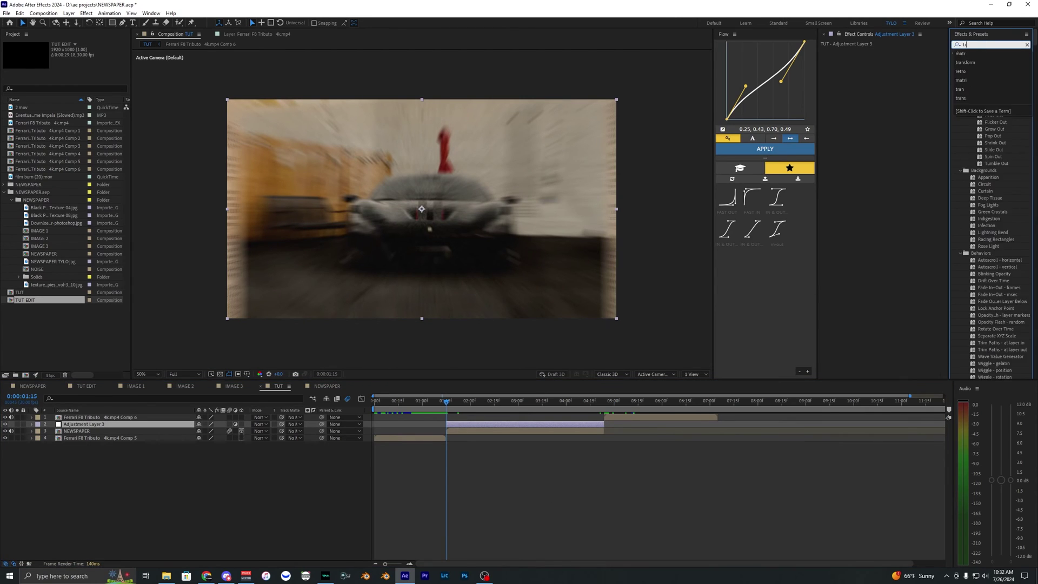
left_click_drag(988, 115, 874, 88)
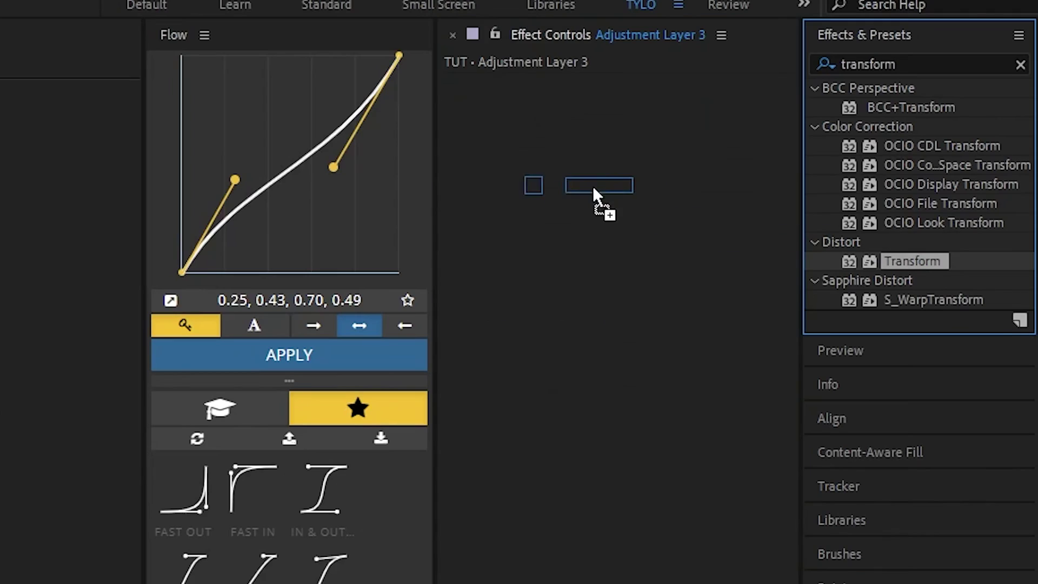
left_click_drag(593, 186, 522, 220)
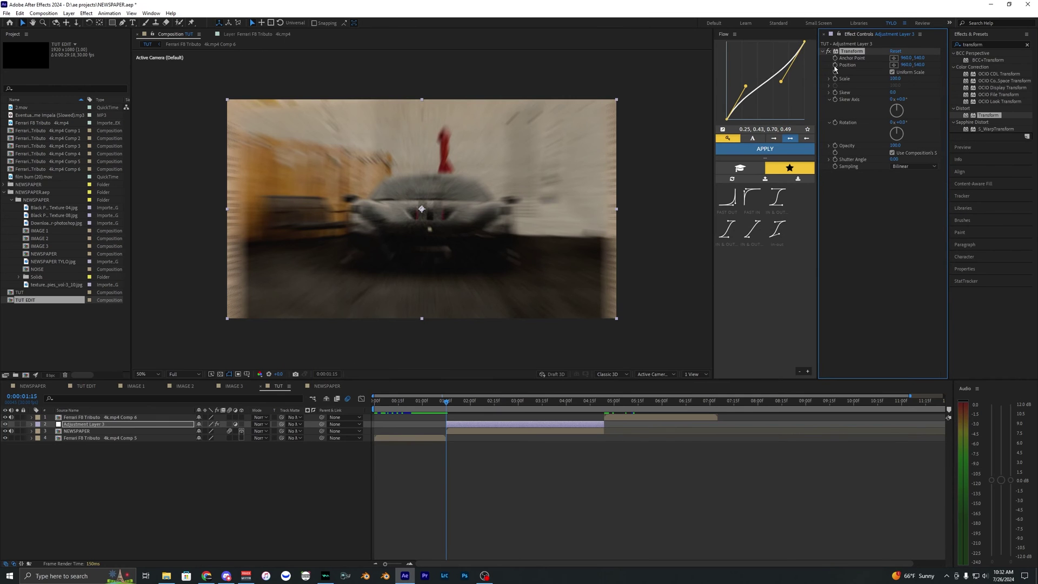
- Add the expression wiggle(2,20) to the Transform effect's Position and preview the shake
left_click(835, 65, "alt")
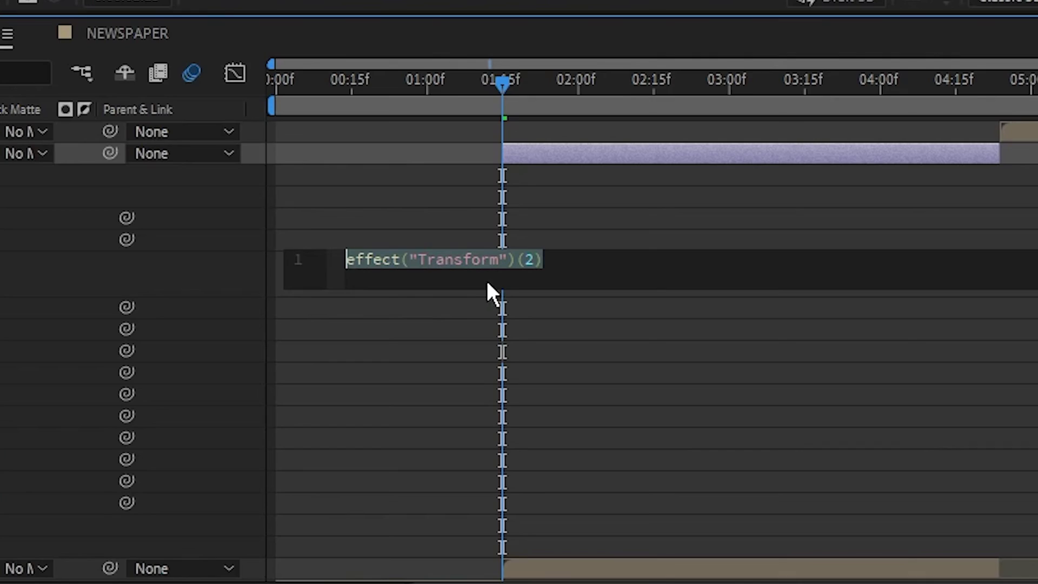
type("wiggle()")
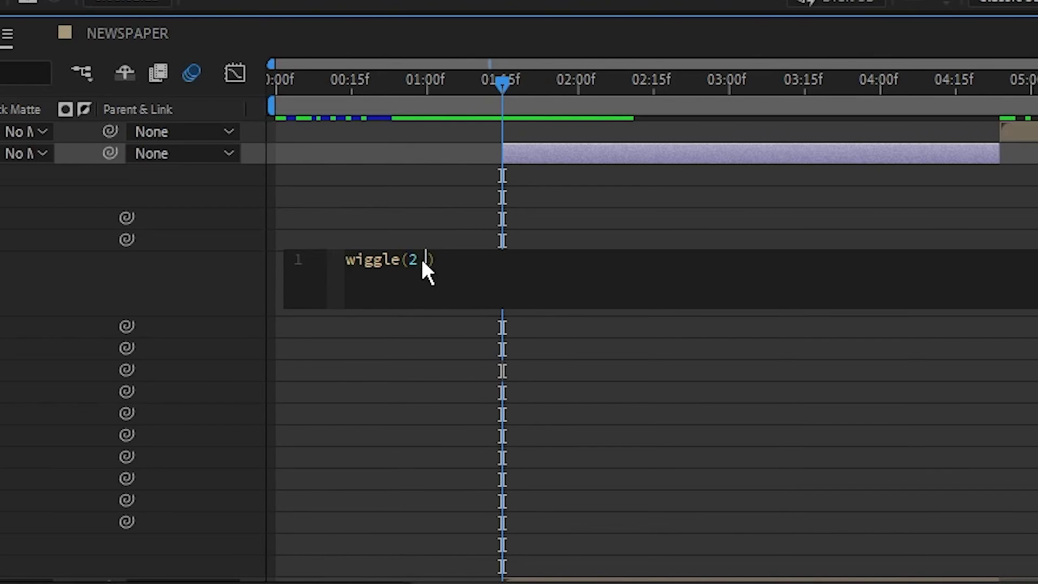
type("2,20")
left_click(432, 459)
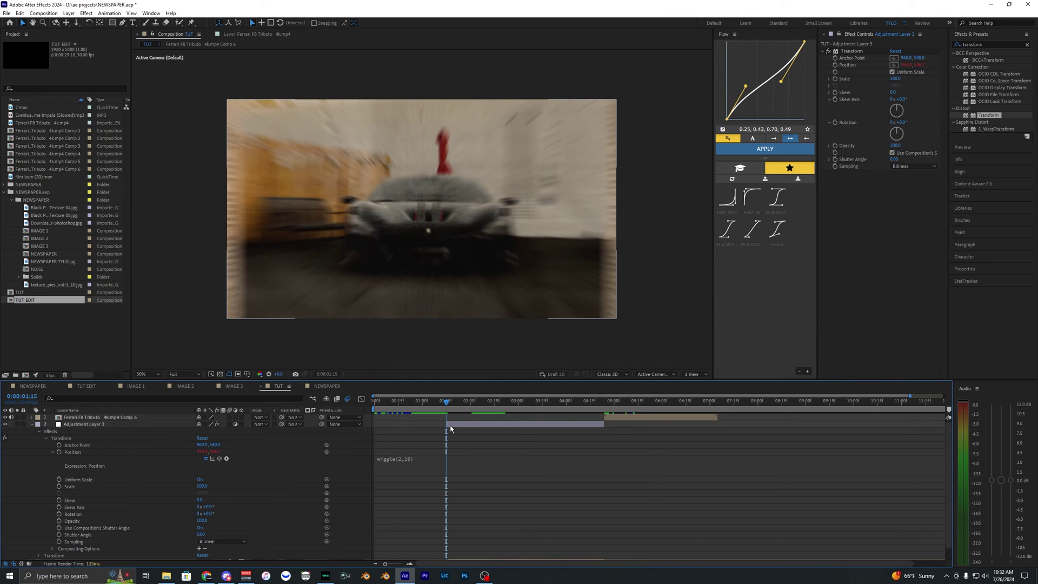
left_click(516, 154)
key("space")
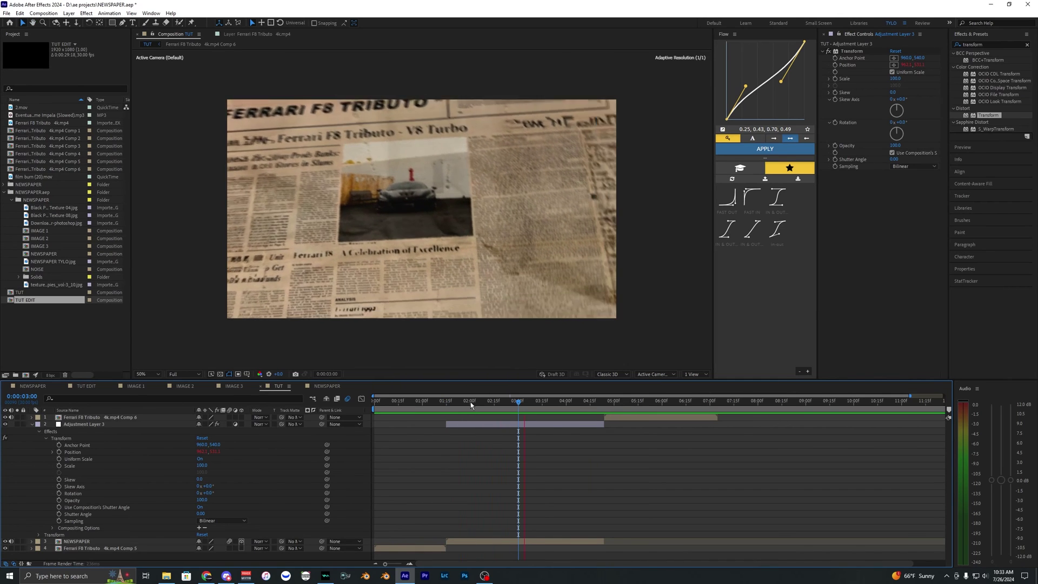
- Apply CC Wide Time to the adjustment layer and set its Backward Steps to 0
left_click(988, 45)
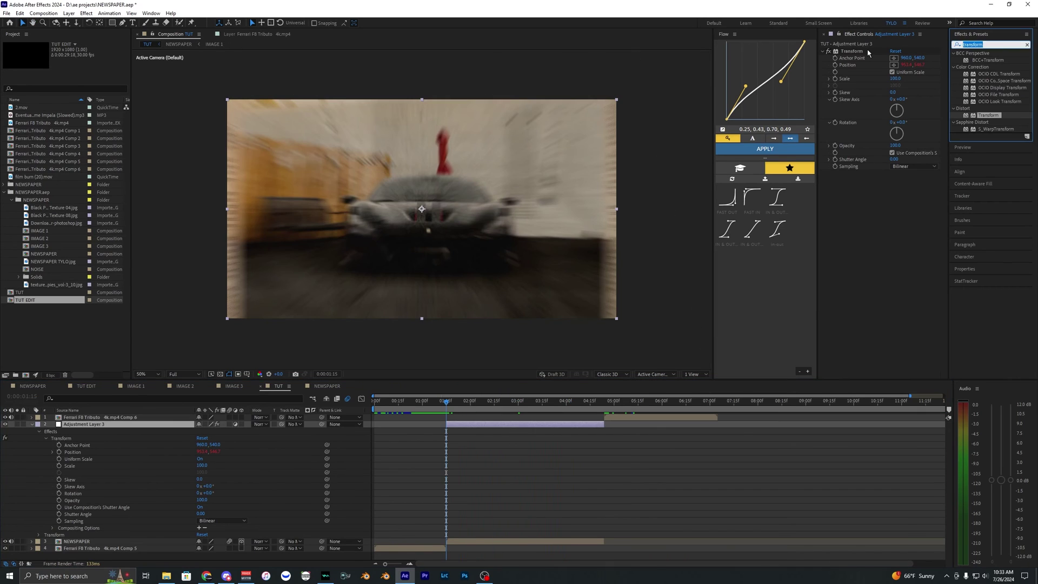
type("cc")
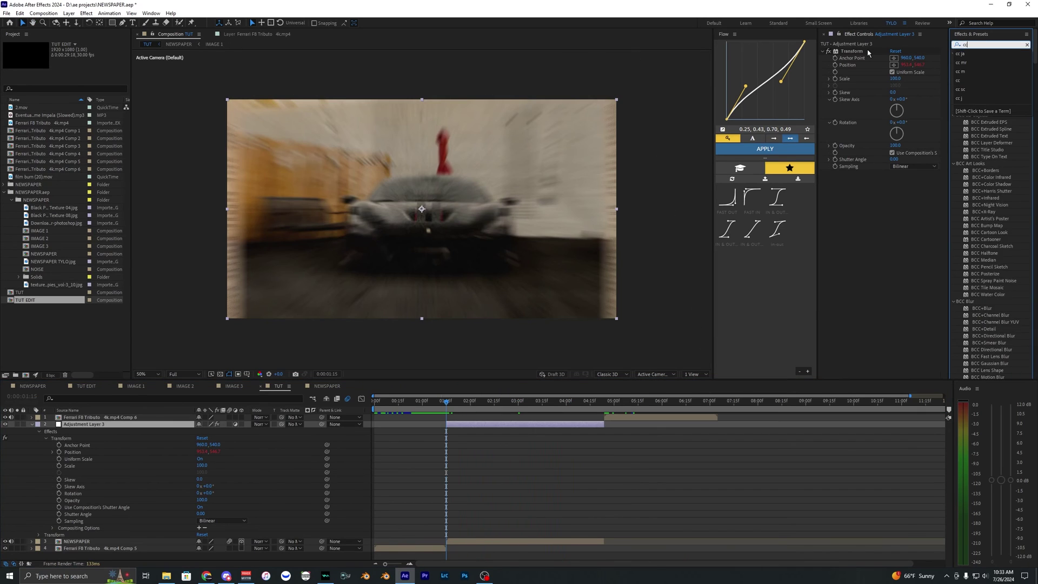
type(" wide ti")
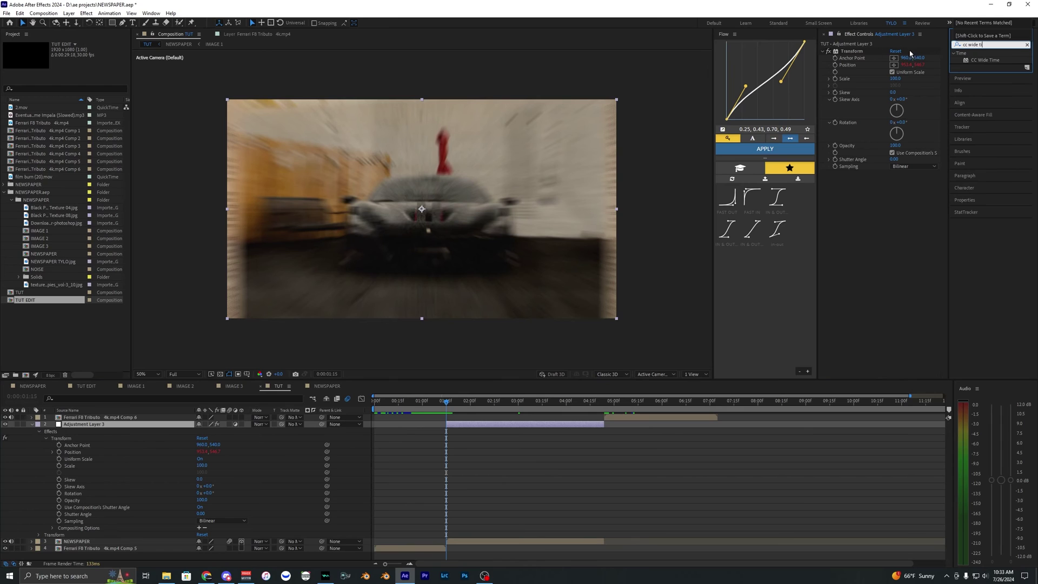
left_click_drag(983, 60, 977, 63)
left_click_drag(896, 207, 898, 214)
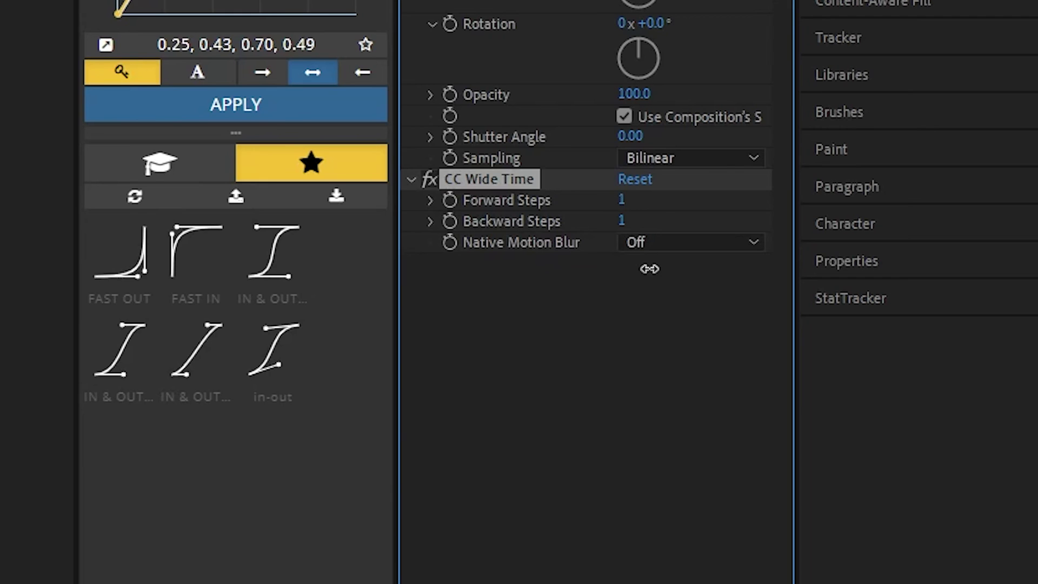
left_click(891, 180)
- Preview the CC Wide Time blur, set its Forward Steps to 2 and replay the newspaper section
key("space")
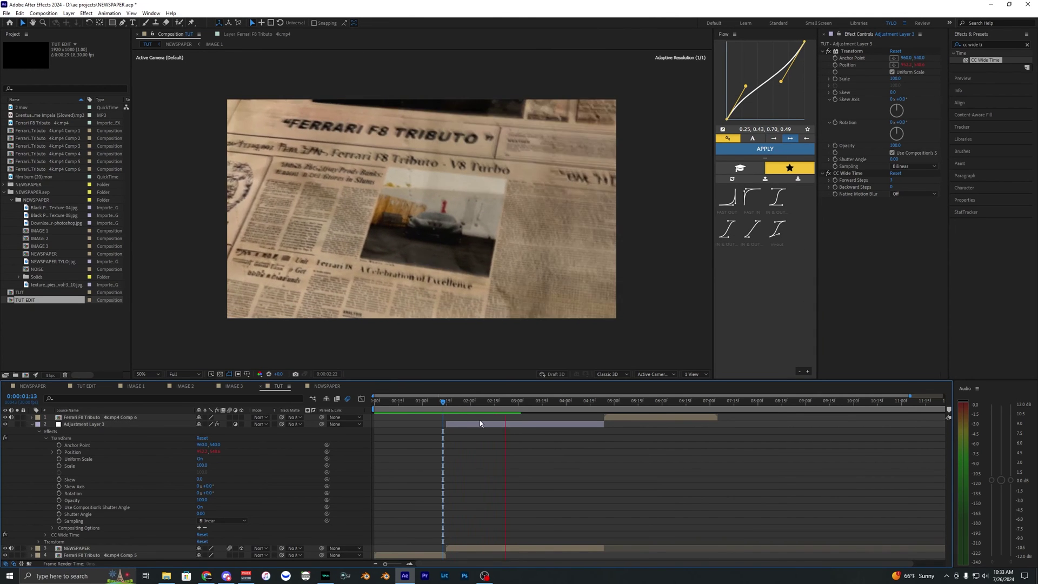
key("space")
left_click(892, 180)
type("2")
key("Return")
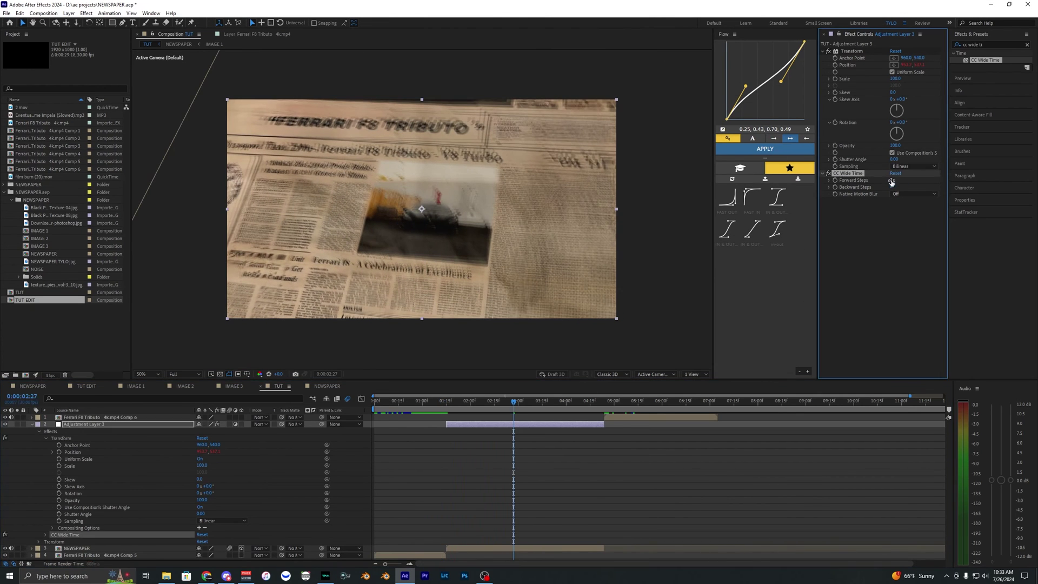
left_click(476, 460)
left_click(441, 406)
key("space")
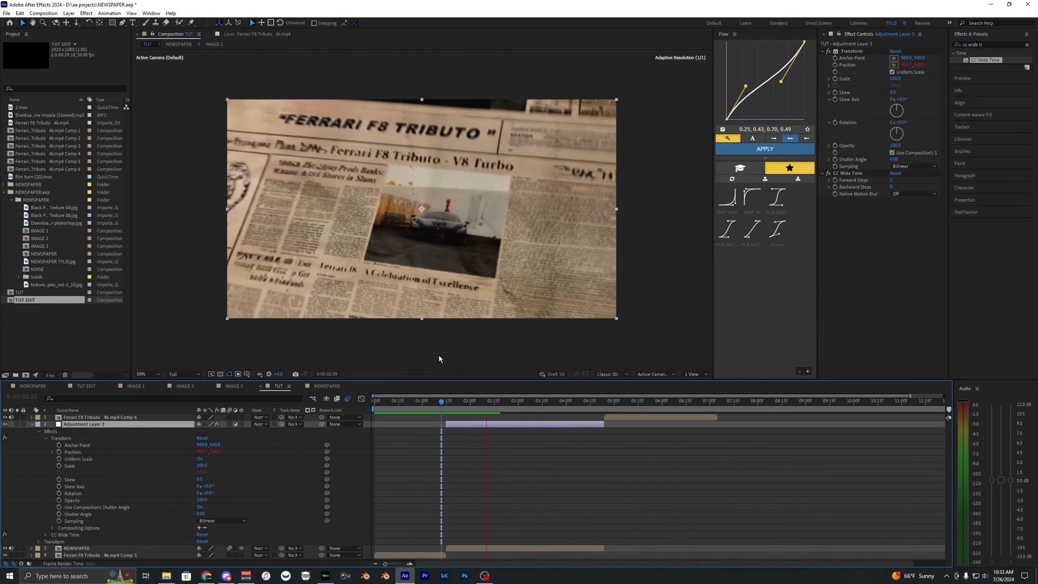
- Try CC Wide Time with 6 Forward Steps and preview the heavier blur
left_click(892, 180)
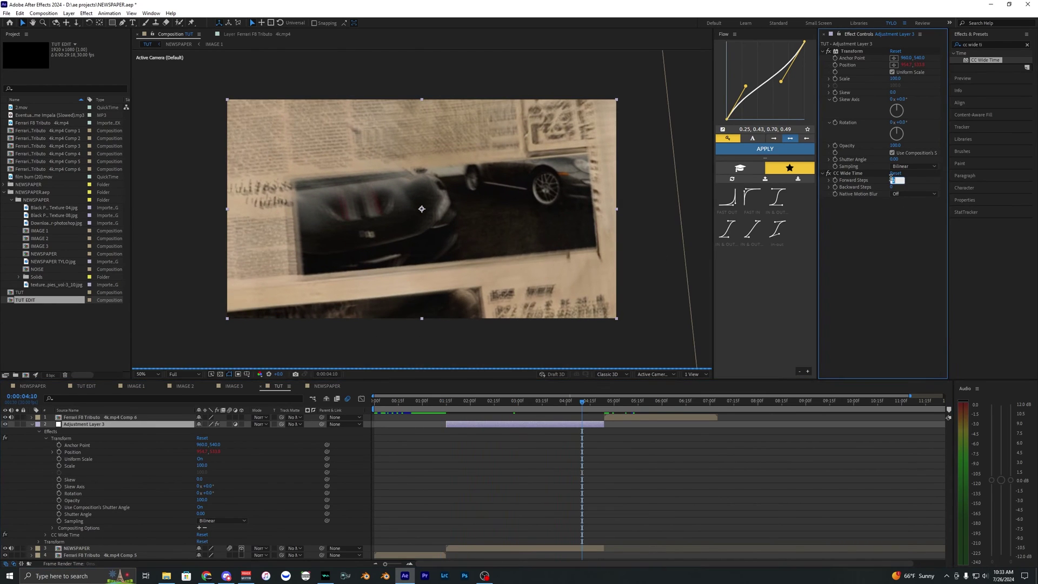
type("6")
key("Return")
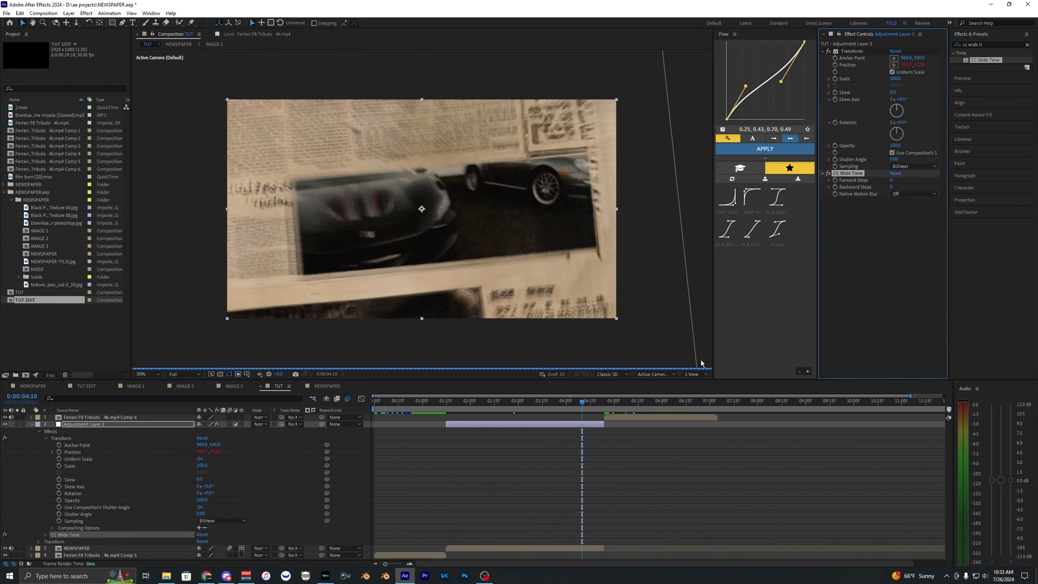
left_click(449, 409)
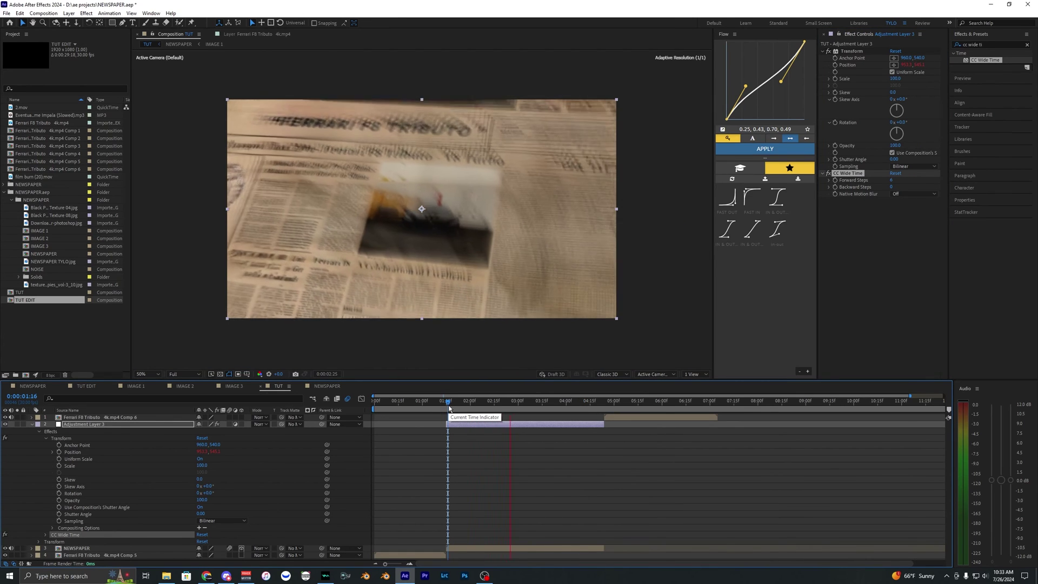
key("space")
- Set CC Wide Time's Forward Steps back to 2 and preview from the start of the newspaper section
left_click(892, 180)
type("2")
left_click(894, 280)
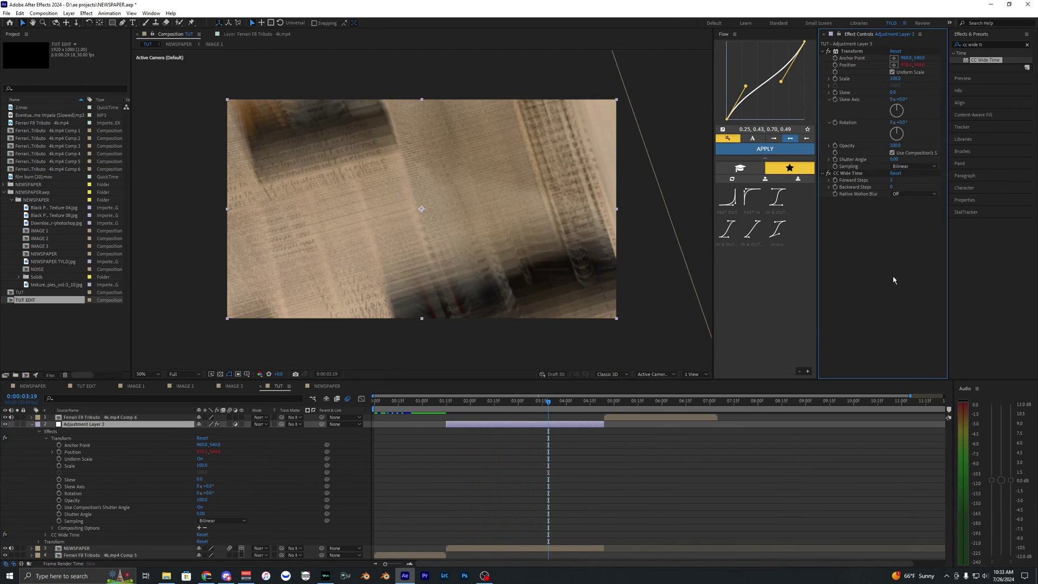
key("space")
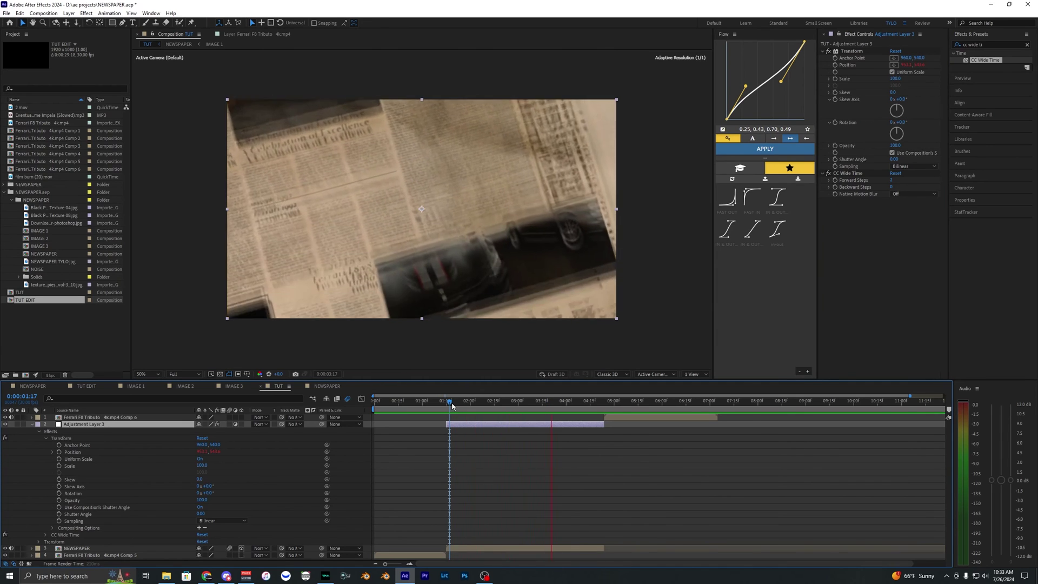
key("space")
left_click(448, 406)
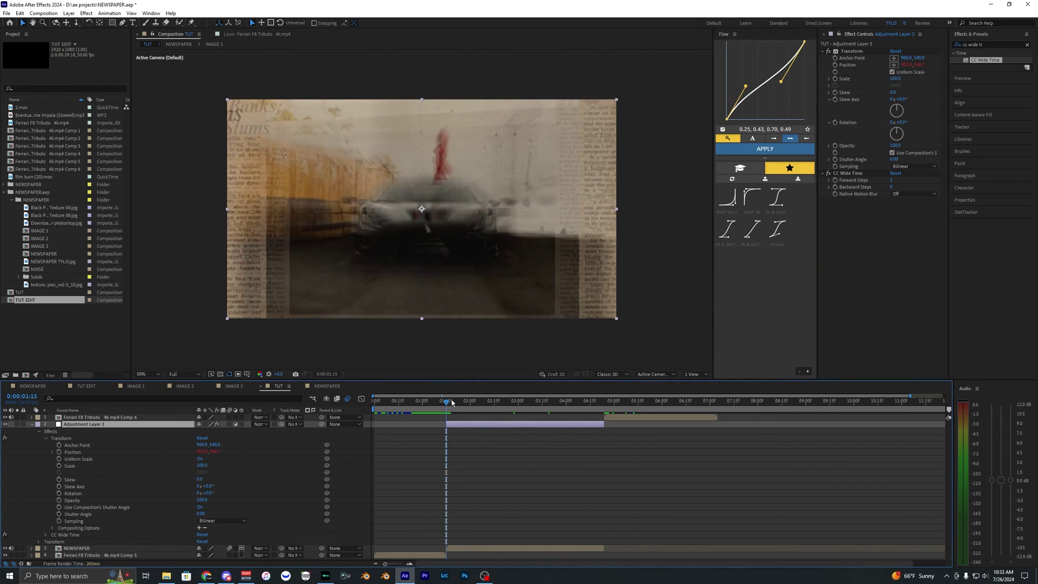
key("space")
key("space")
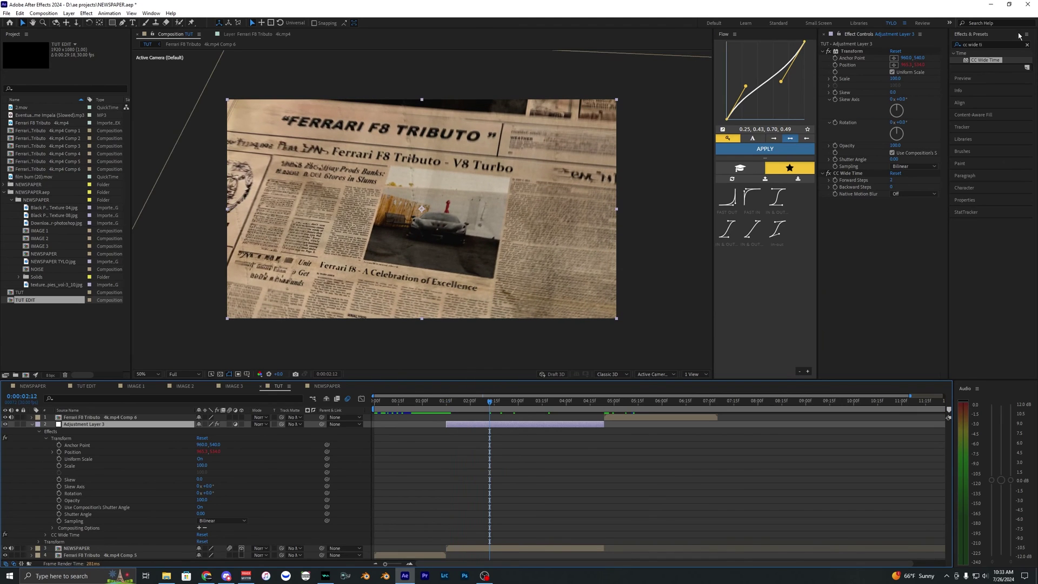
- Apply Posterize Time to the adjustment layer with a Frame Rate of 8 and preview the choppy motion
left_click(1019, 37)
type("poster")
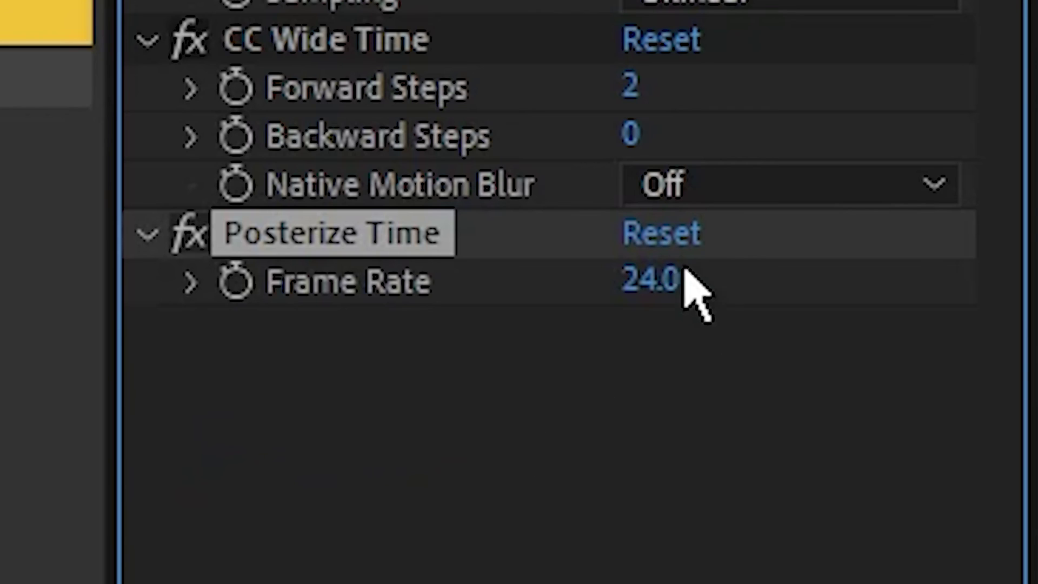
left_click(676, 279)
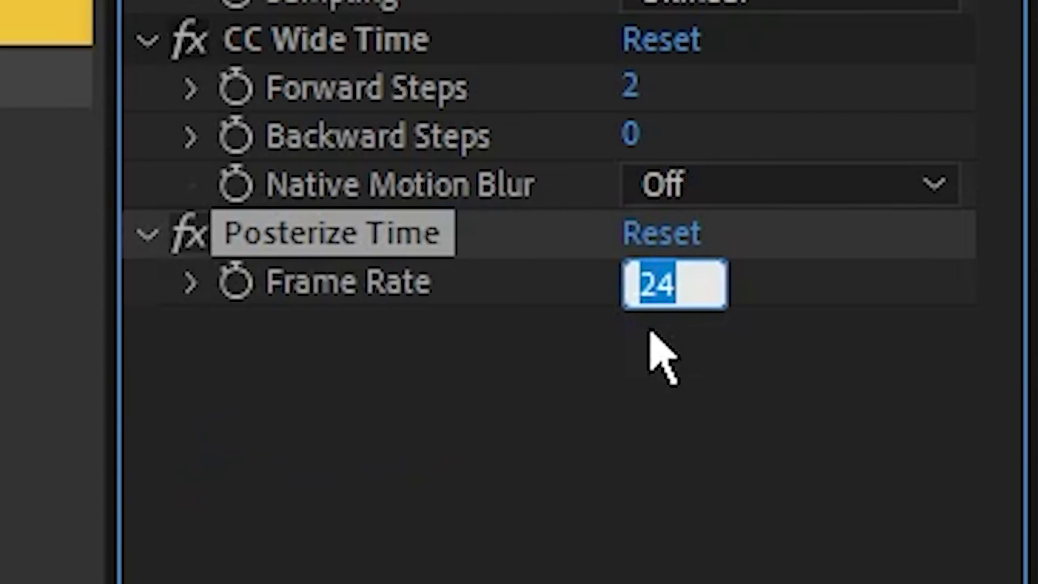
type("8")
key("Return")
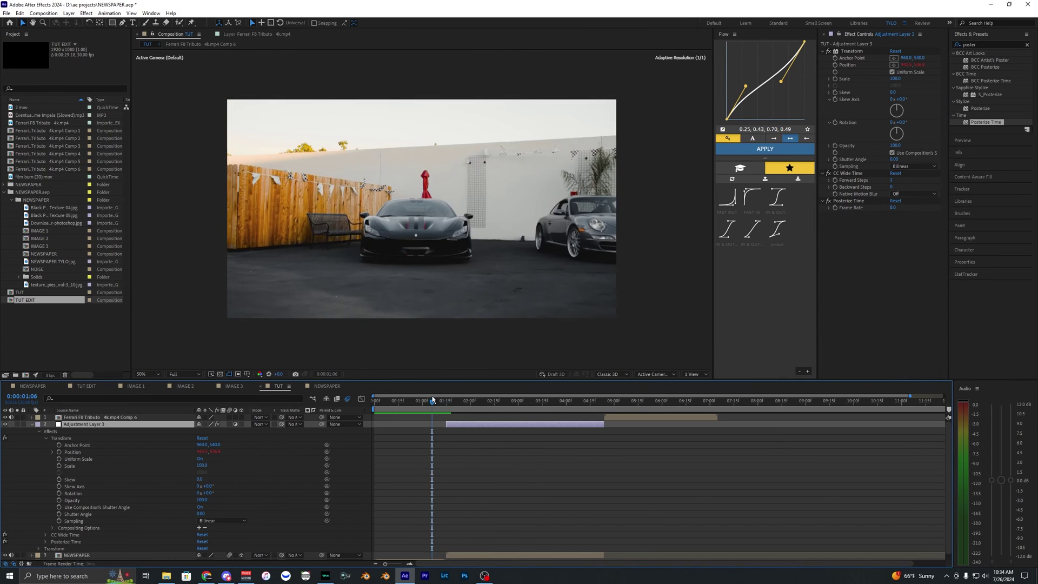
mouse_move(432, 400)
left_mouse_down()
mouse_move(413, 407)
mouse_move(440, 407)
left_mouse_up()
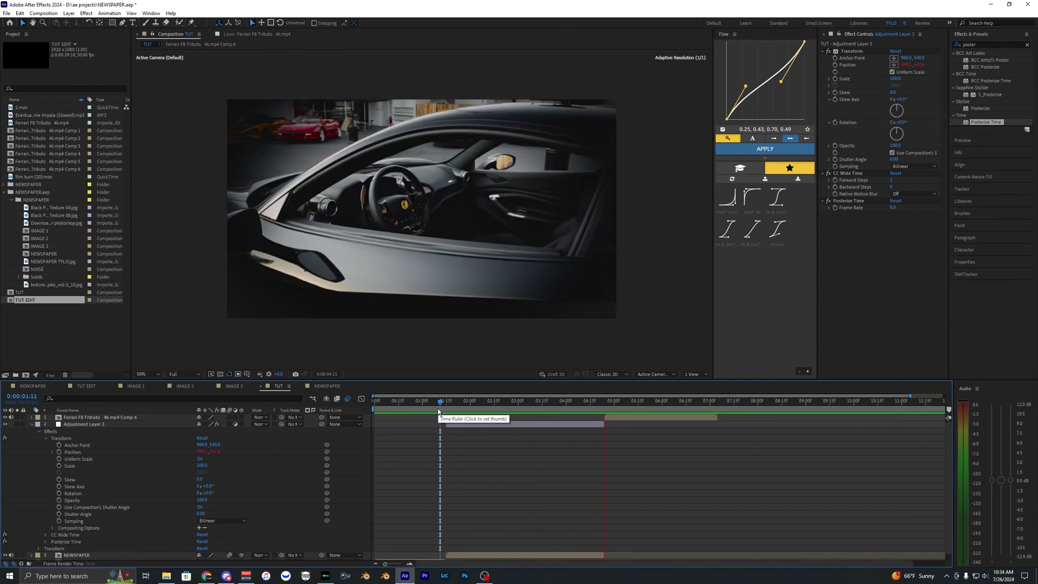
left_click(447, 412)
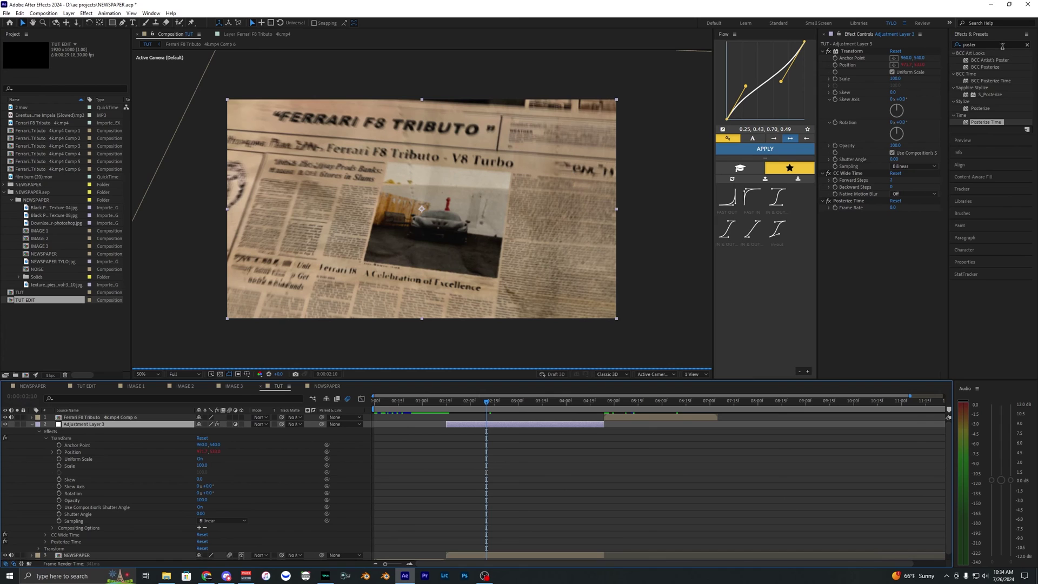
- Apply CC Vignette to the adjustment layer and set its Amount to about 152
double_click(1002, 46)
type("vig")
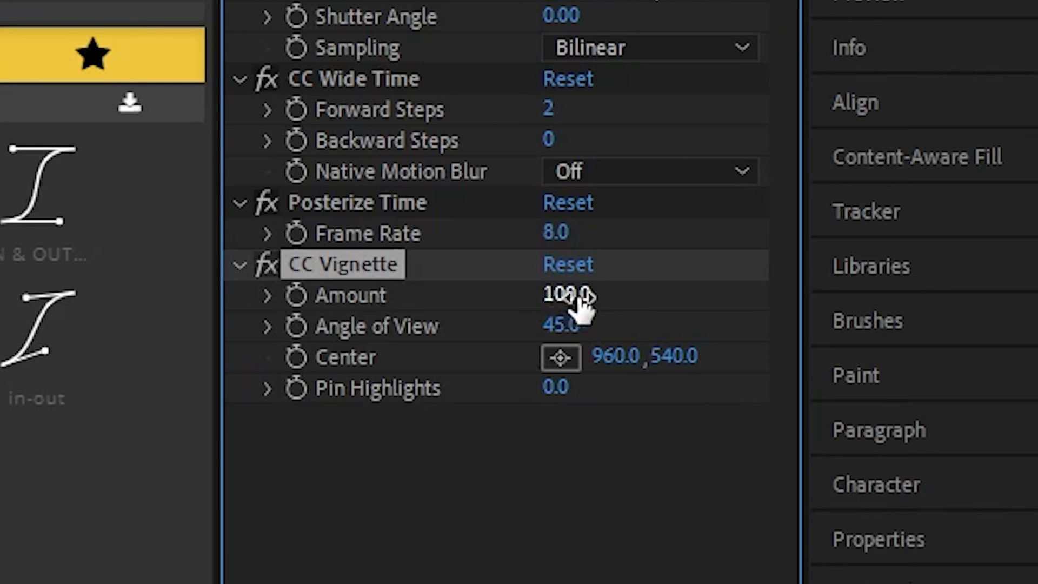
left_click_drag(581, 297, 314, 318)
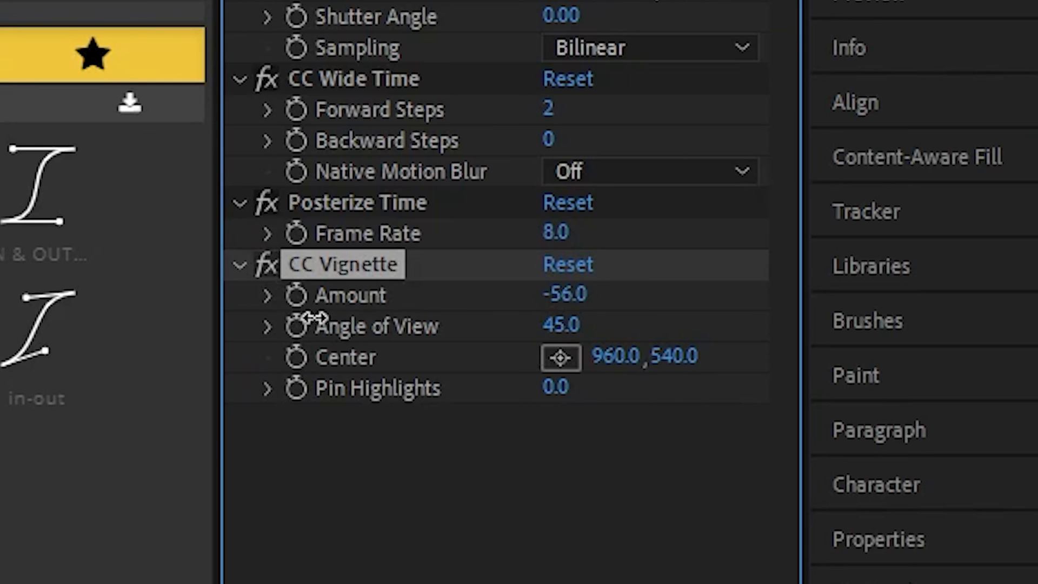
left_click_drag(968, 332, 557, 294)
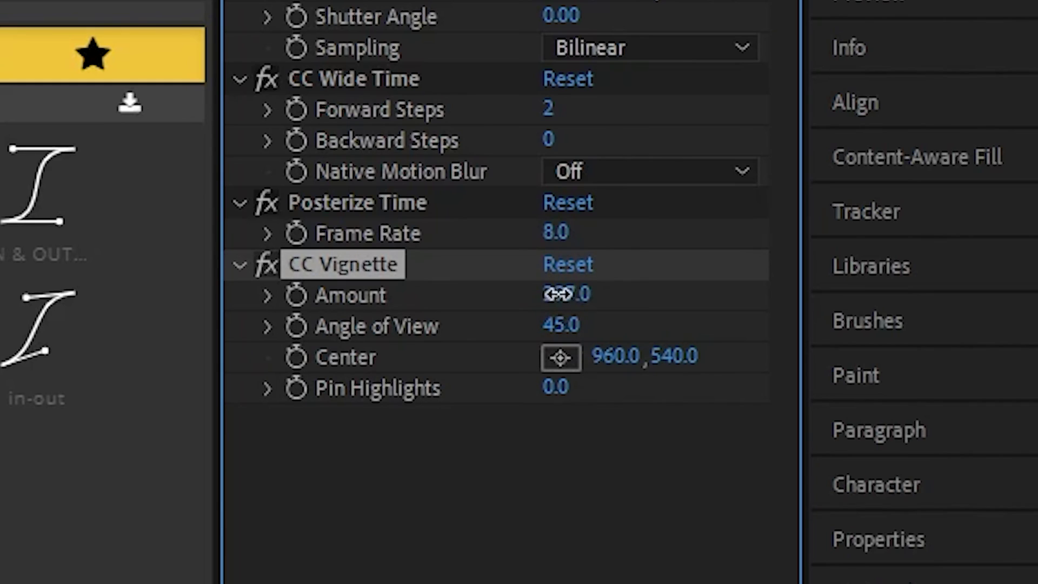
left_click(416, 524)
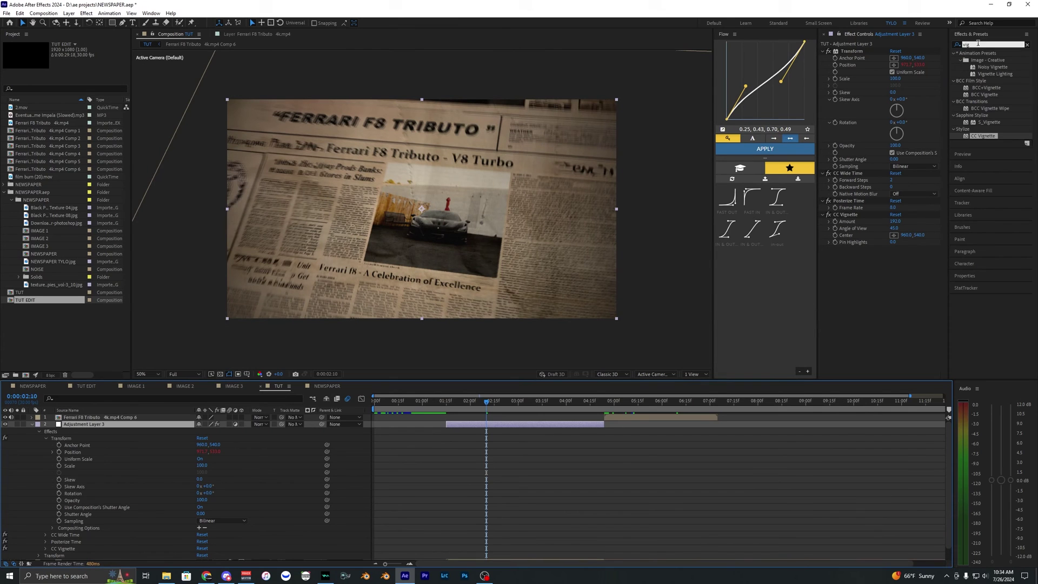
- Apply Add Grain to the adjustment layer and set its Viewing Mode to Final Output
left_click(990, 44)
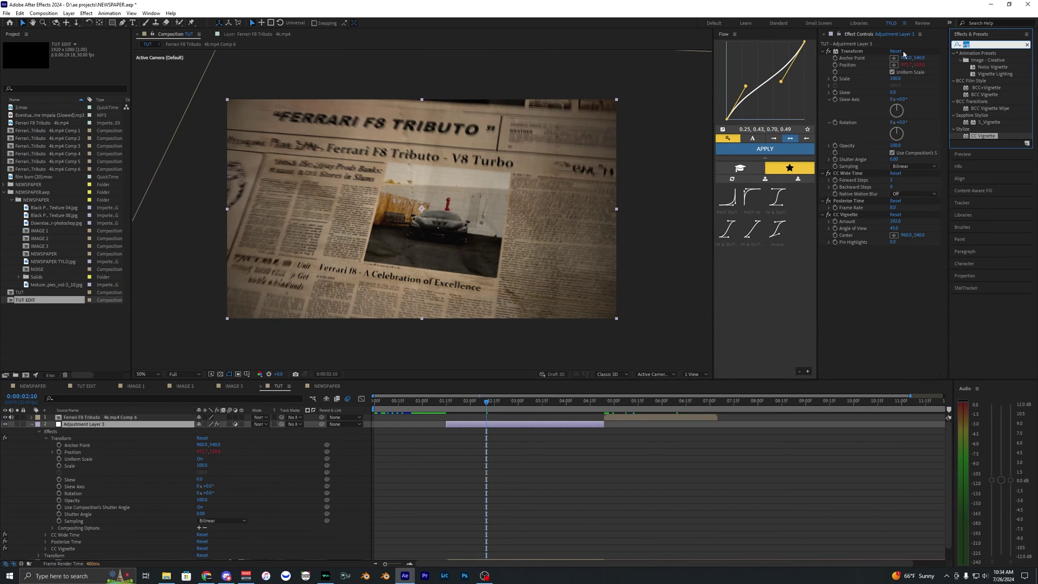
type("grain")
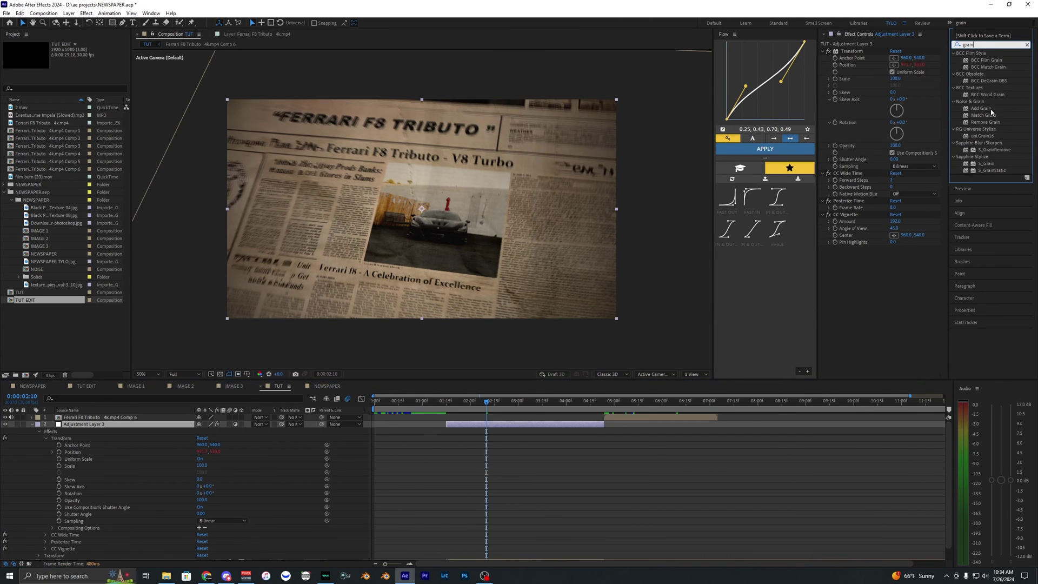
double_click(989, 109)
left_click(907, 256)
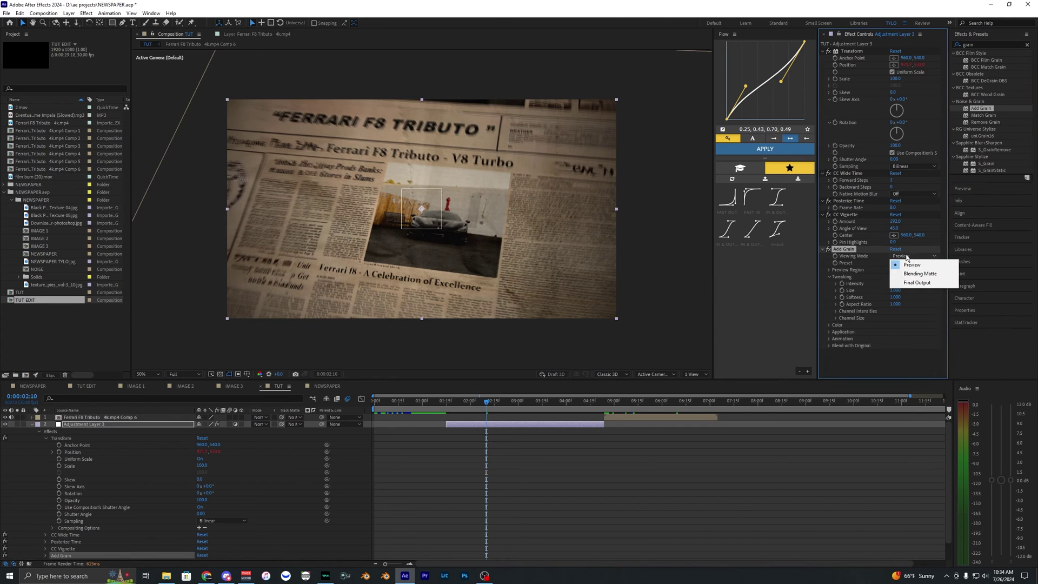
left_click(918, 282)
- Set Add Grain's preset to Kodak Vision 320T (5277) and its Intensity to 0.8, and inspect the newspaper's grain up close
left_click(906, 262)
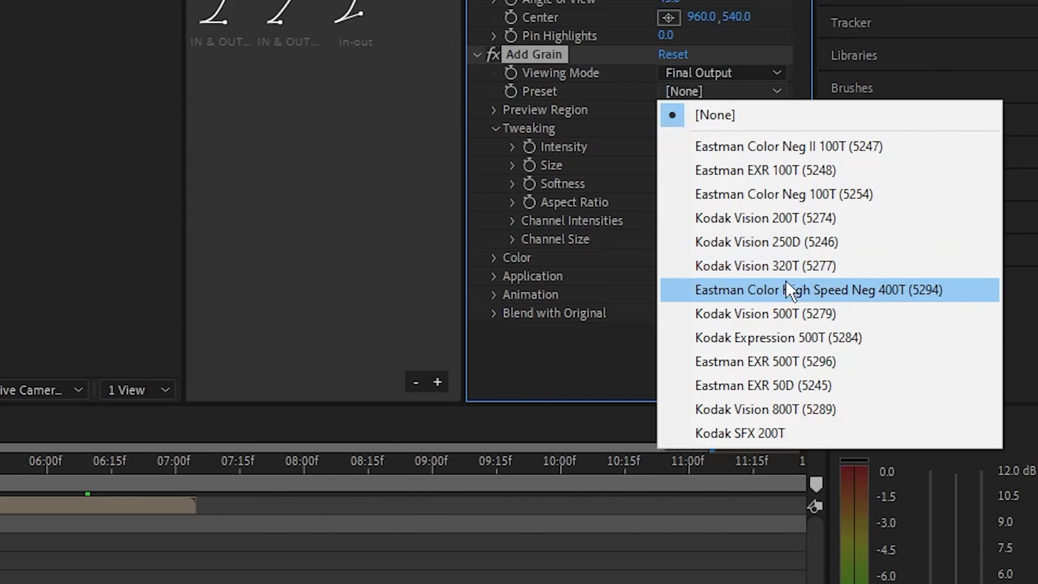
left_click(761, 266)
left_click(674, 146)
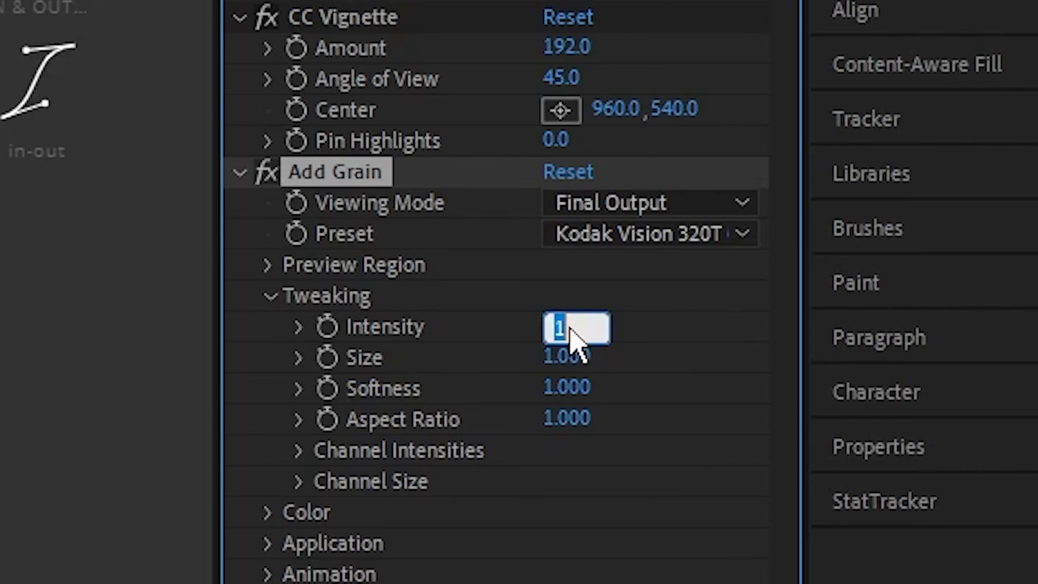
type("0.")
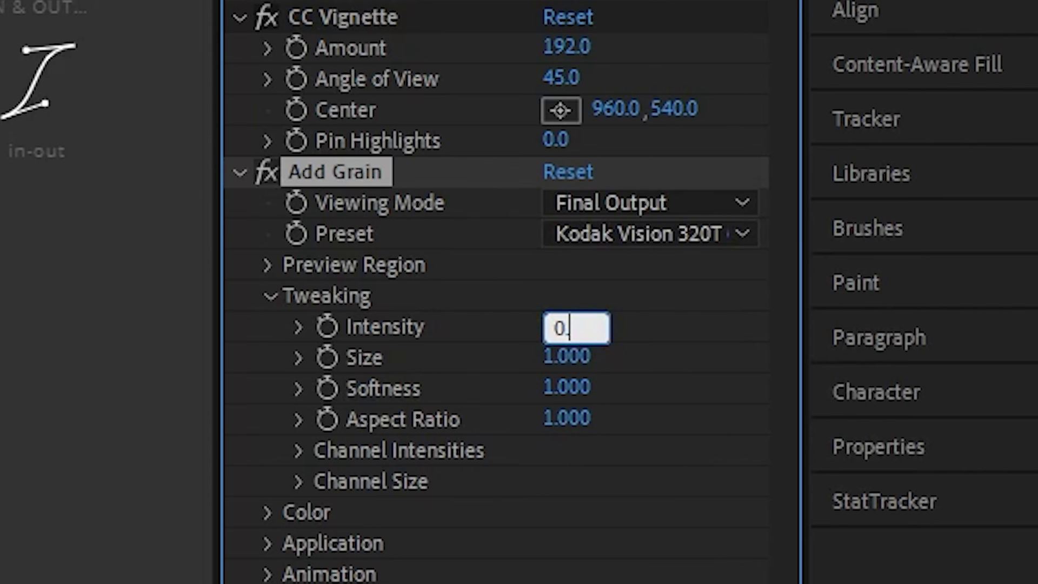
type("8")
key("Return")
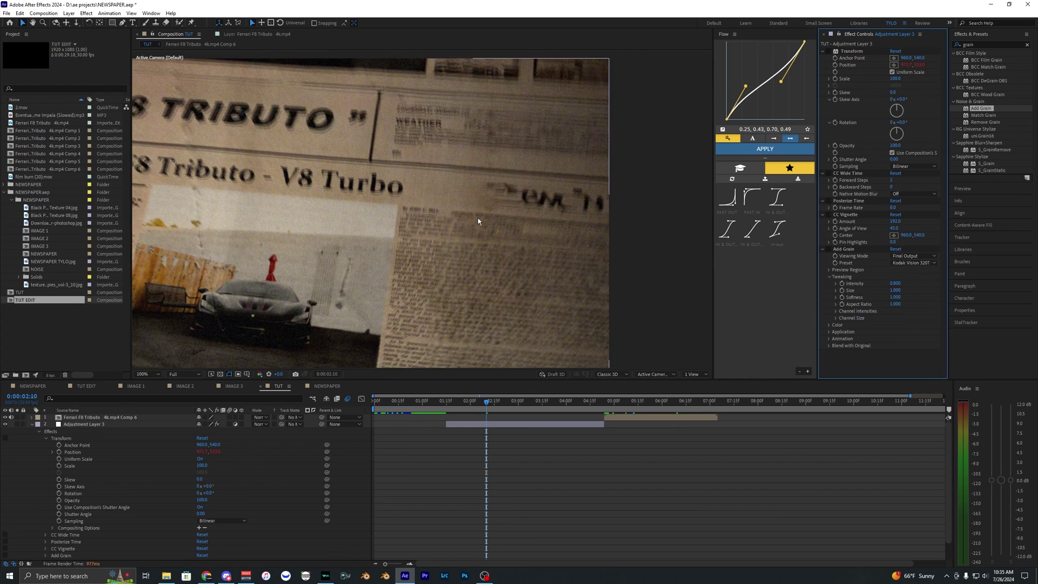
scroll(444, 243, "down", 2)
scroll(505, 226, "up", 1)
left_click_drag(444, 242, 486, 229)
scroll(505, 226, "down", 1)
- Place film burn (20).mov above the adjustment layer over the cut into the newspaper, scaled to 275% with Screen blending
left_click(516, 439)
left_click(458, 425)
key("u")
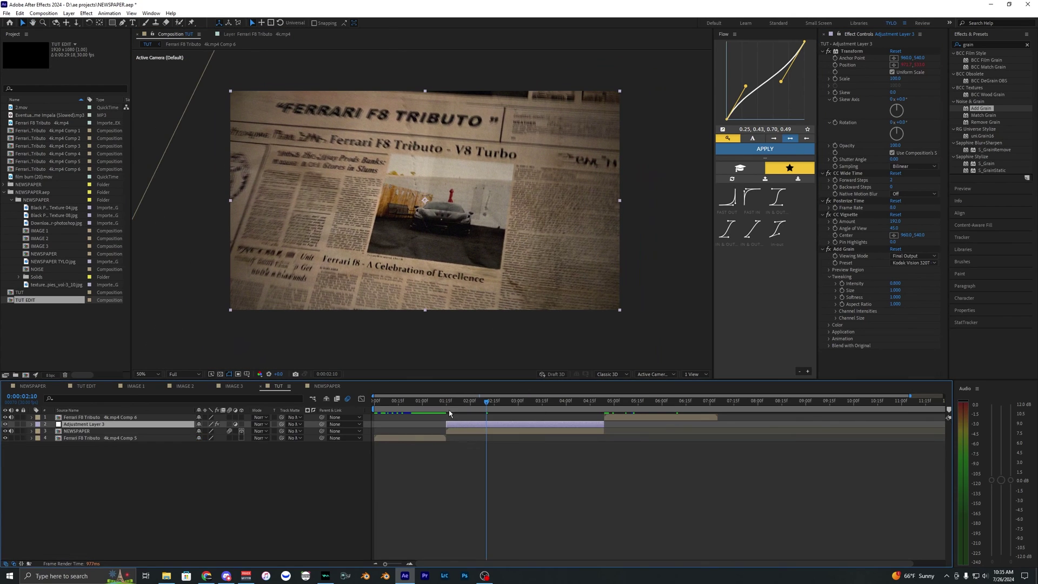
scroll(455, 426, "up", 1)
mouse_move(456, 449)
left_mouse_down()
mouse_move(489, 415)
mouse_move(467, 479)
mouse_move(438, 447)
left_mouse_up()
left_click(431, 425)
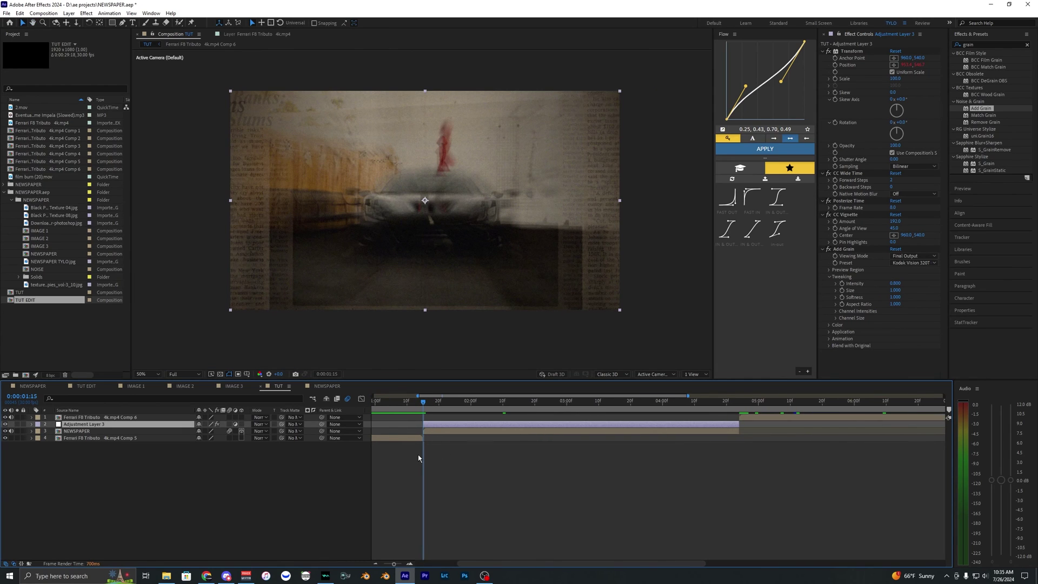
mouse_move(38, 177)
left_mouse_down()
mouse_move(162, 281)
mouse_move(324, 390)
mouse_move(420, 423)
left_mouse_up()
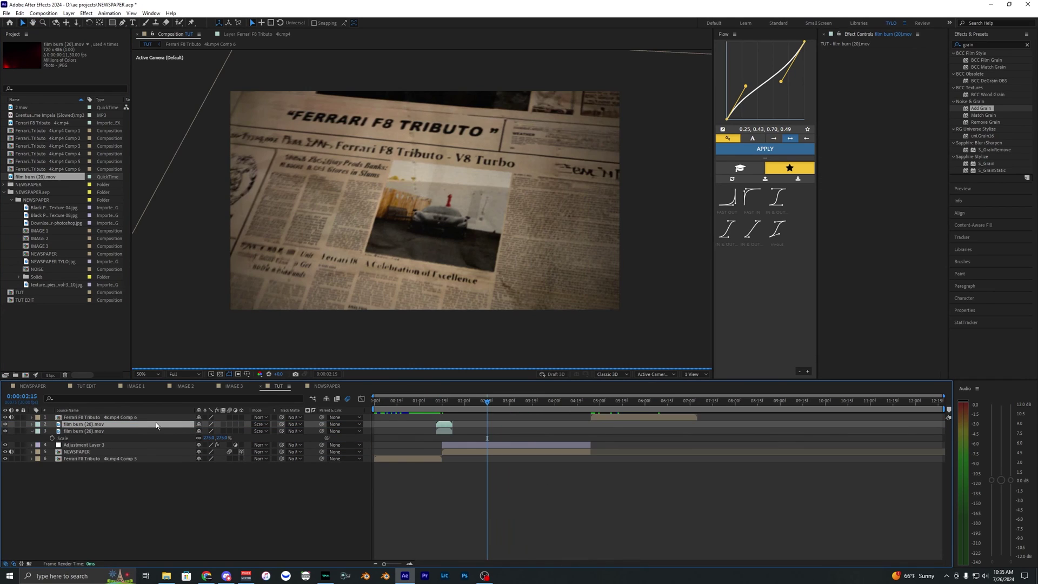
- Move the duplicate film burn above the last Ferrari clip and over the cut out of the newspaper, and preview it
left_click_drag(156, 423, 154, 413)
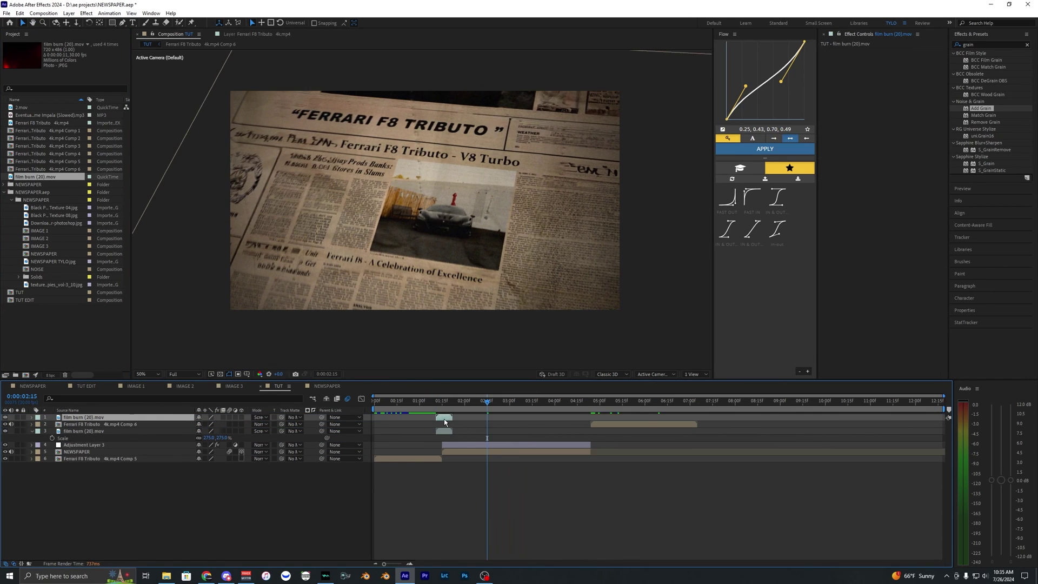
left_click_drag(444, 418, 590, 431)
scroll(590, 427, "up", 3)
scroll(598, 426, "down", 3)
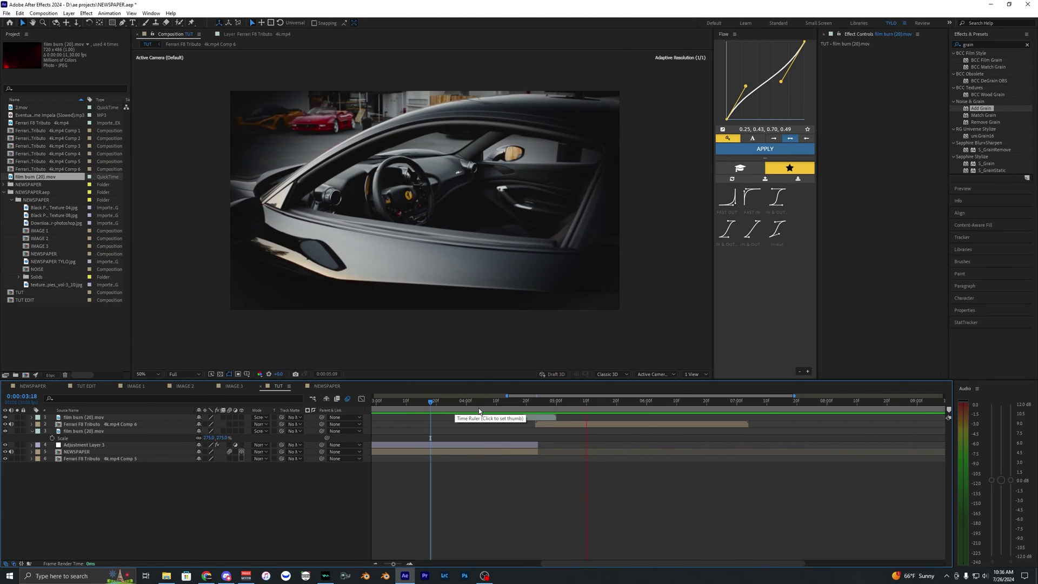
left_click_drag(479, 408, 467, 410)
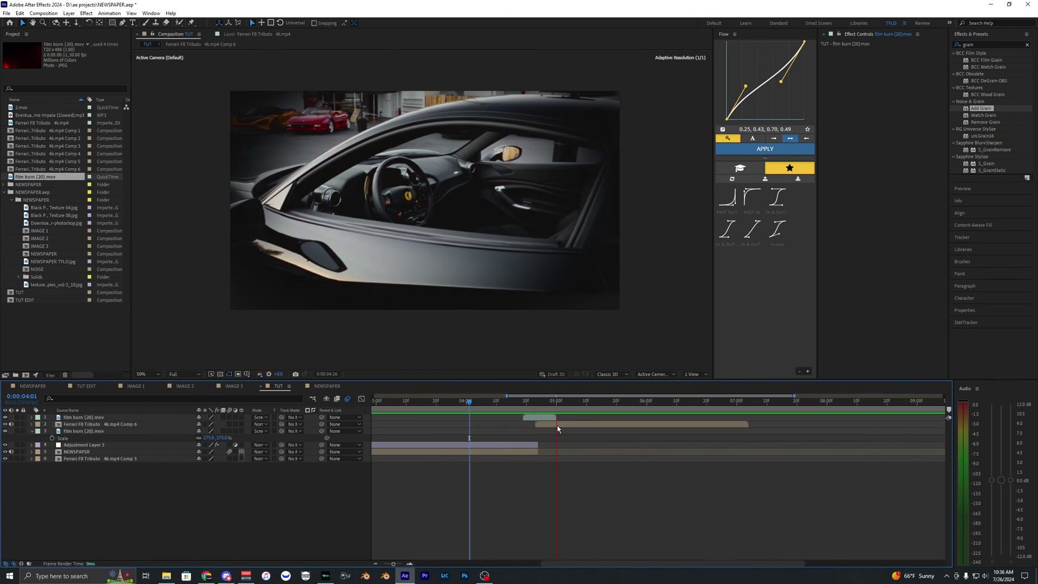
- Keyframe the last Ferrari clip's Scale from 100% at its start to about 164% at its end, with motion blur enabled
left_click(557, 424)
key("space")
left_click_drag(549, 439, 490, 409)
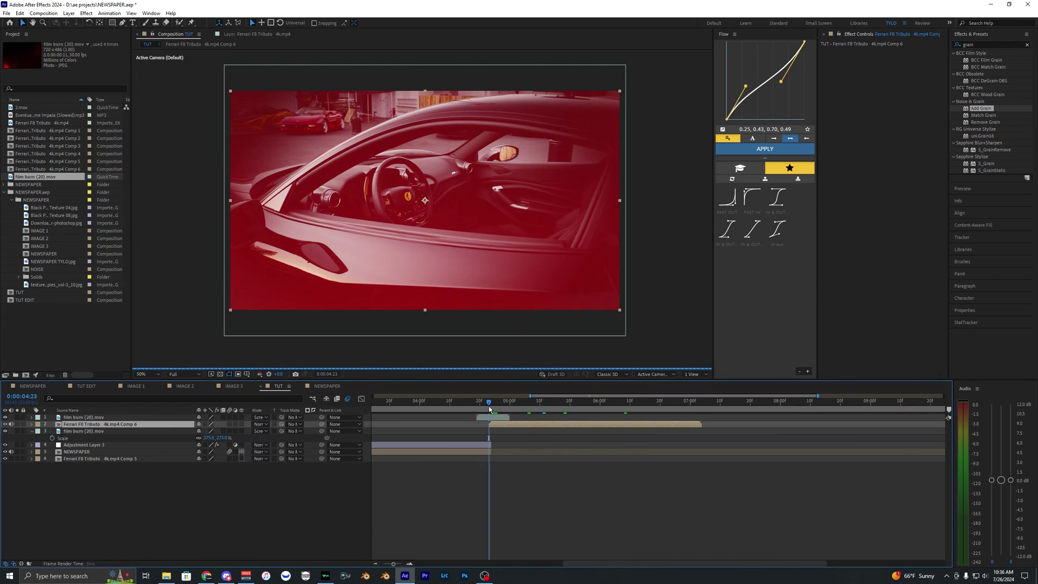
key("s")
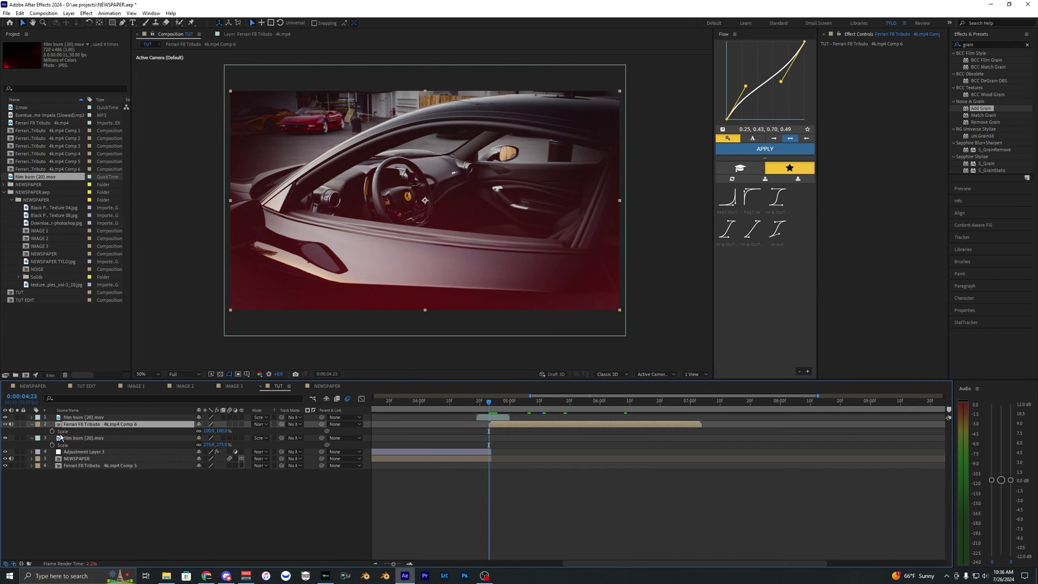
left_click(52, 431)
left_click_drag(573, 403, 697, 411)
left_click_drag(213, 431, 228, 429)
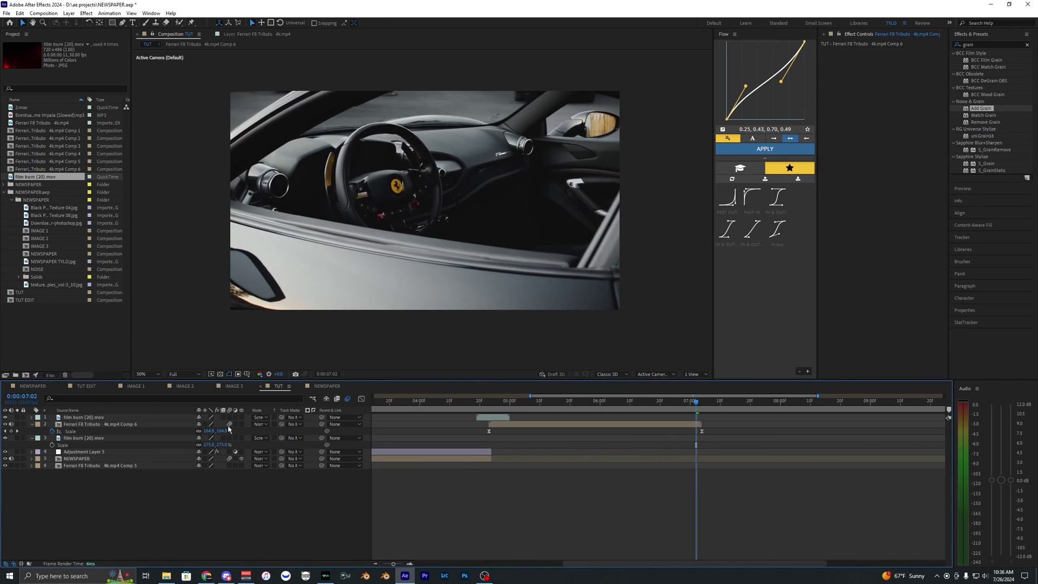
- Reshape the clip's Scale curve in the graph editor for a fast start, slow middle and fast end, and preview the zoom
left_click_drag(732, 437, 461, 427)
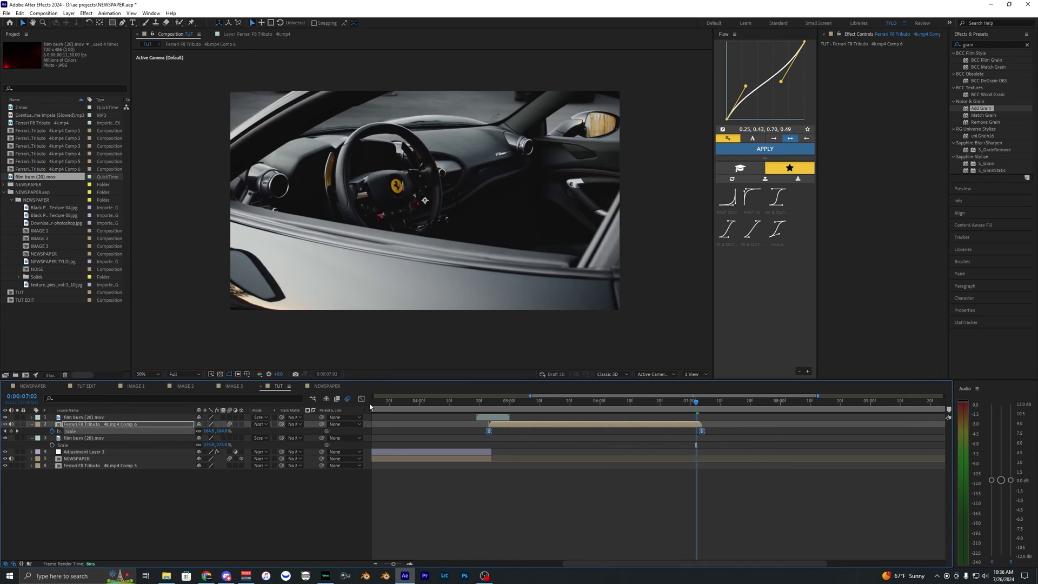
left_click(362, 398)
left_click(489, 538)
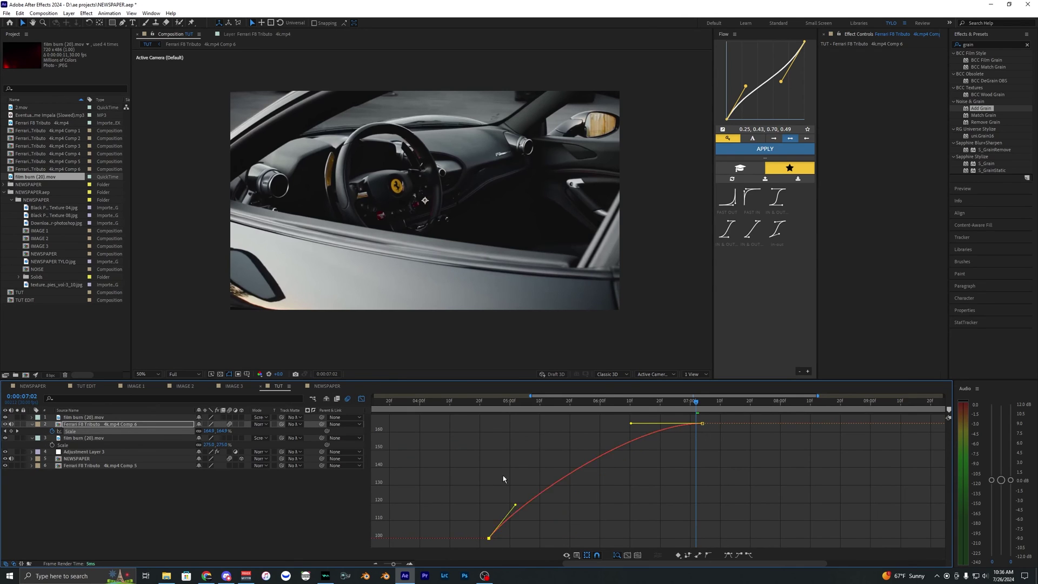
left_click_drag(631, 424, 629, 538)
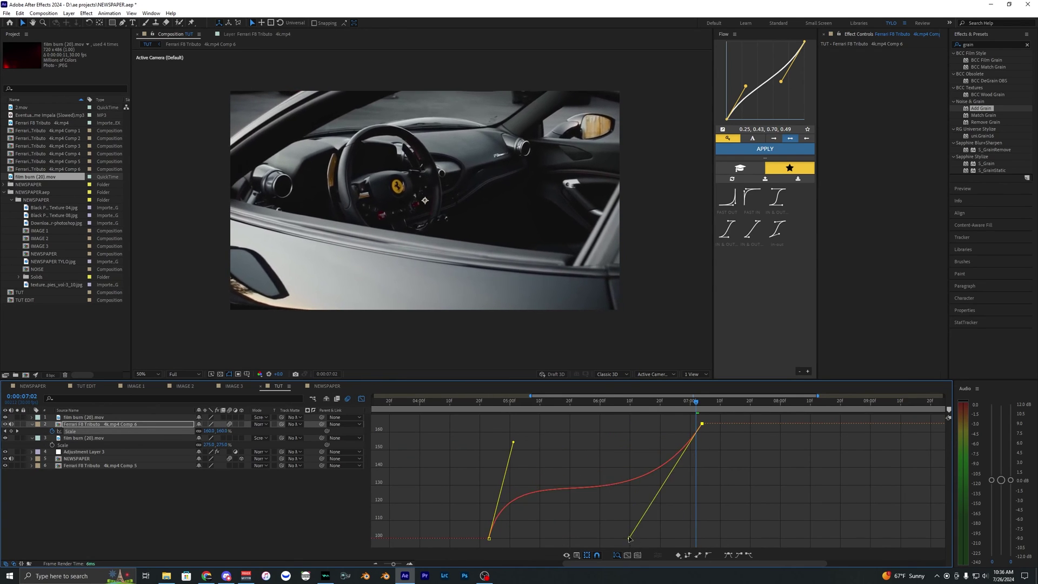
key("space")
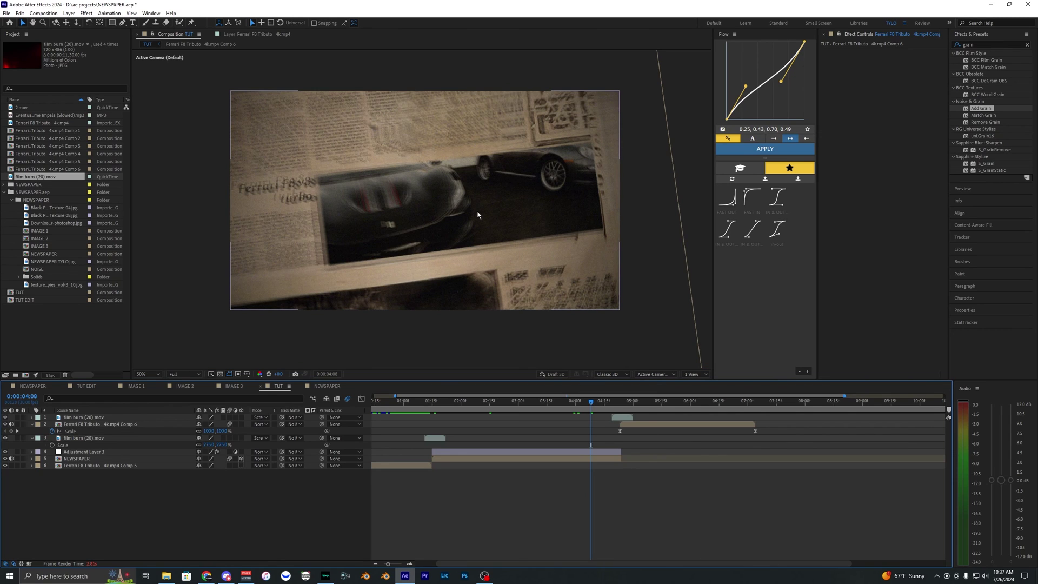
- Check the TUT EDIT composition around its second cut for reference, and return to the TUT composition
left_click(33, 386)
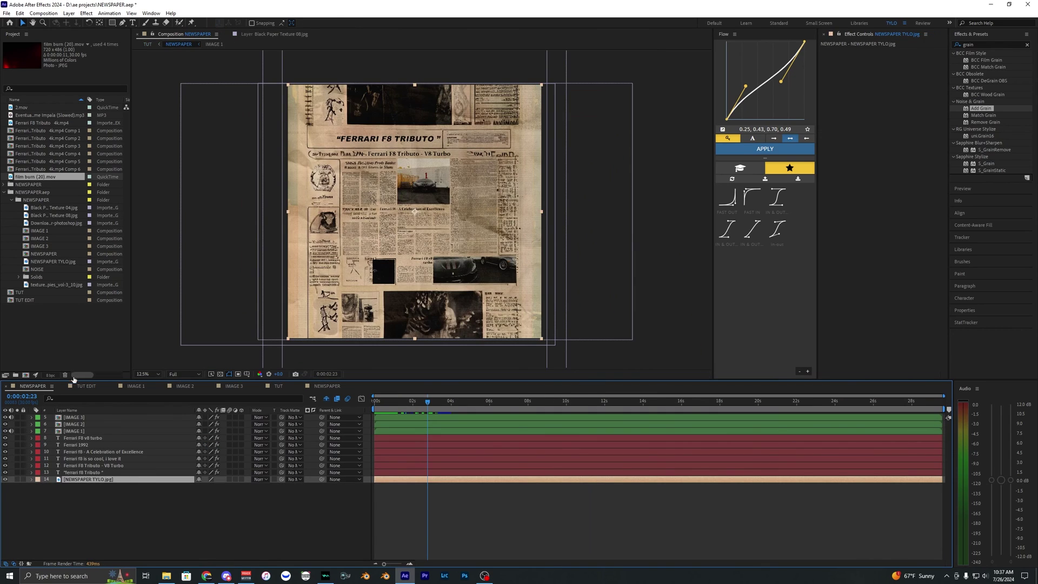
left_click(85, 385)
left_click(696, 405)
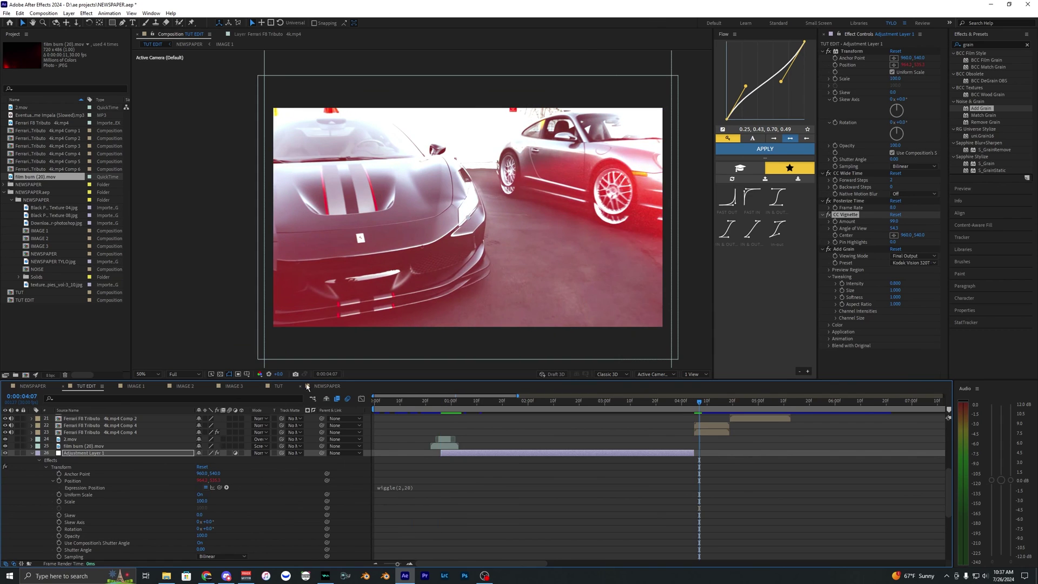
left_click(307, 386)
left_click(279, 386)
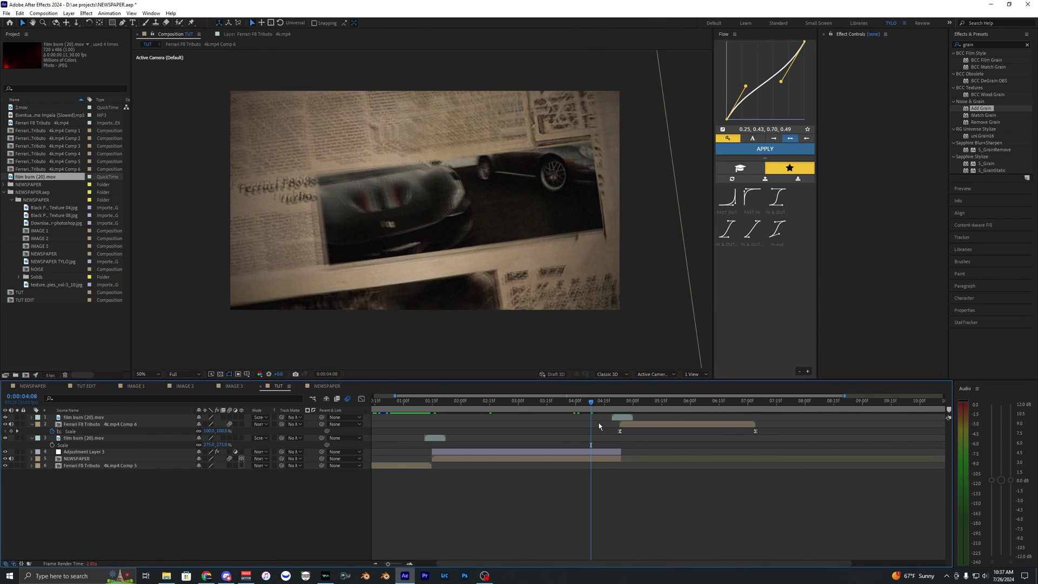
mouse_move(601, 409)
left_mouse_down()
mouse_move(706, 415)
mouse_move(598, 416)
left_mouse_up()
left_click(653, 424)
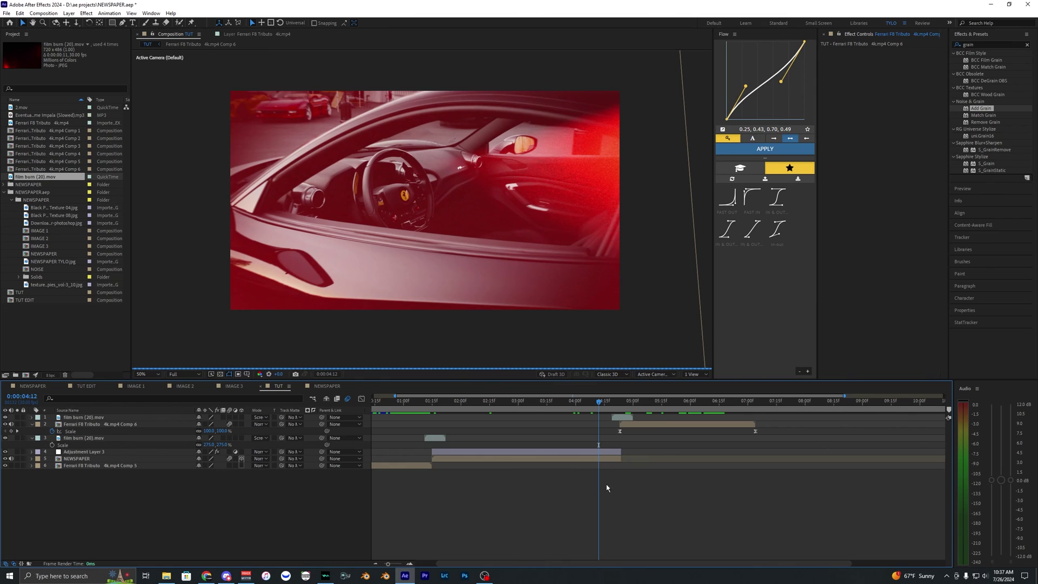
- Preview the film burn transition from the newspaper into the last Ferrari clip, starting around 4 seconds
scroll(614, 481, "up", 2)
scroll(615, 481, "left", 1)
left_click_drag(604, 405, 558, 402)
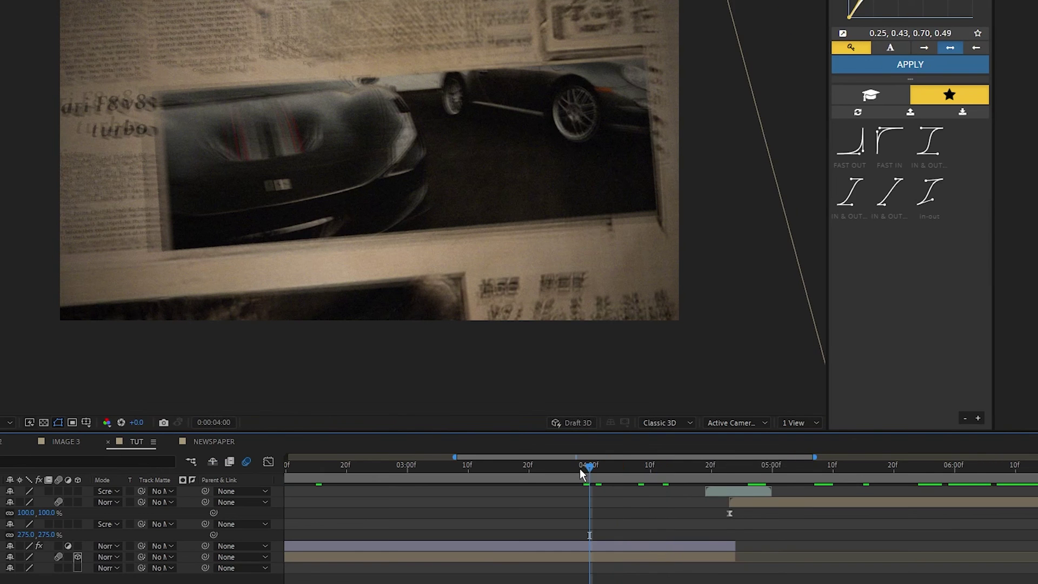
scroll(614, 500, "down", 3)
scroll(615, 504, "up", 3)
scroll(485, 474, "down", 2)
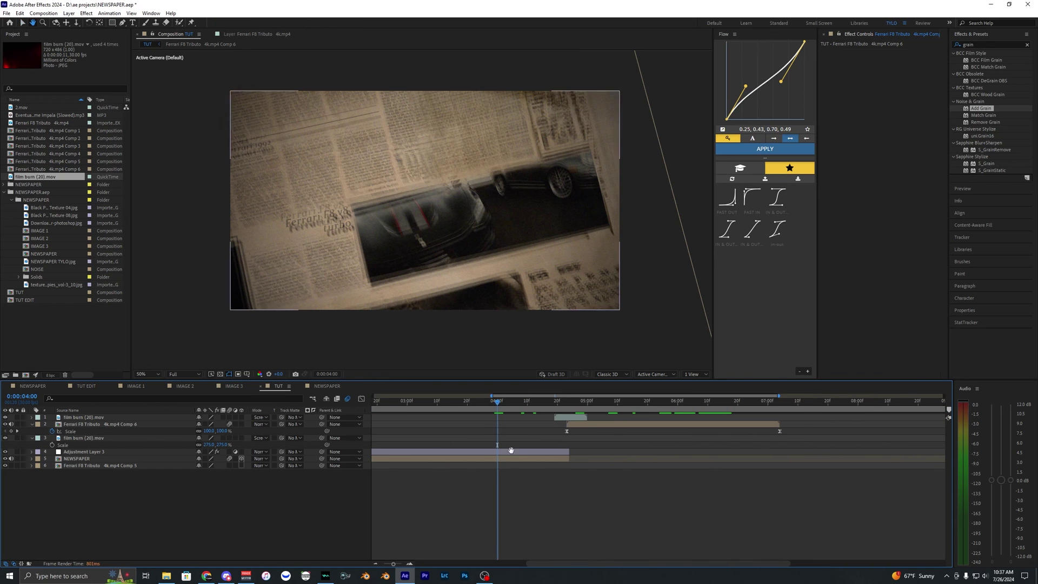
left_click(503, 404)
key("space")
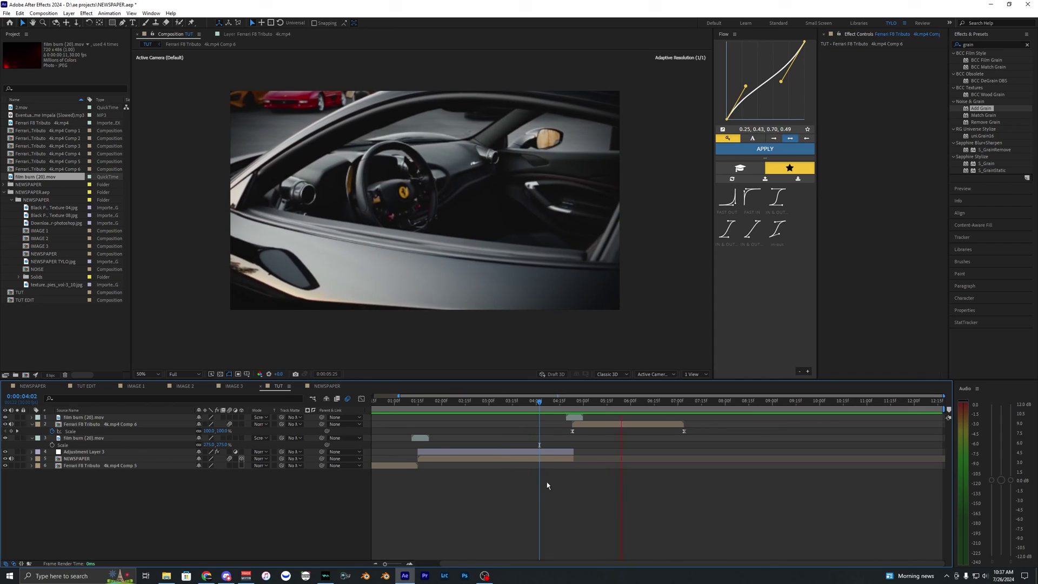
scroll(576, 496, "left", 1)
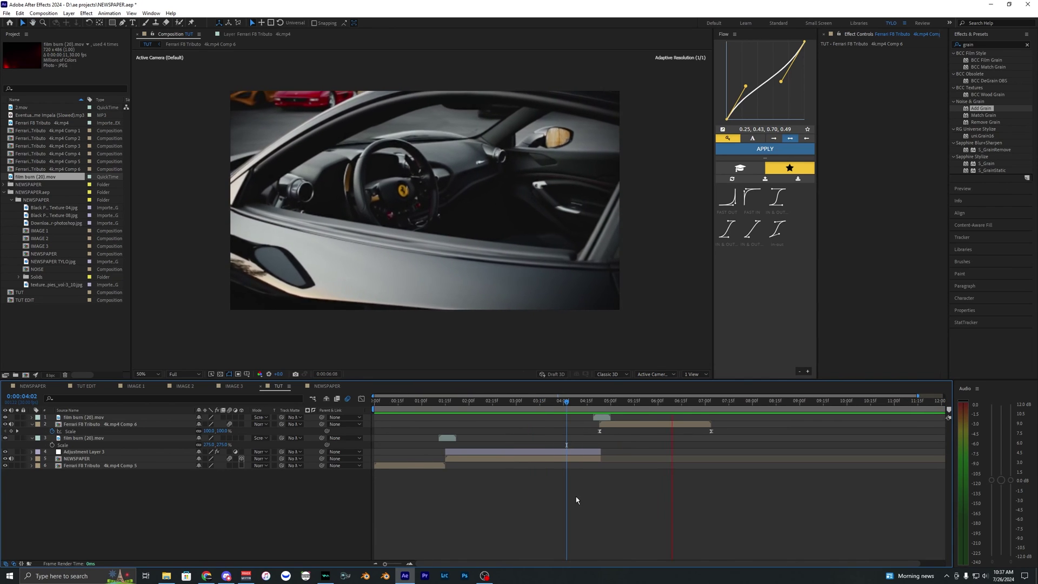
scroll(573, 498, "up", 2)
scroll(563, 494, "down", 3)
left_click_drag(420, 403, 300, 401)
key("space")
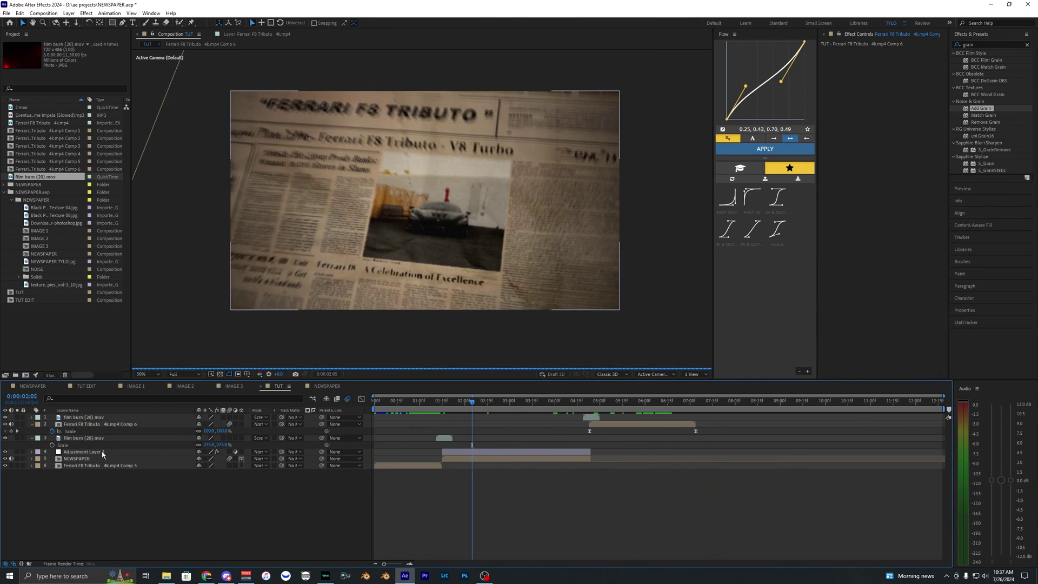
- Collapse the Scale properties of the film burn and last Ferrari clip, and select the adjustment layer
left_click(32, 438)
left_click(32, 425)
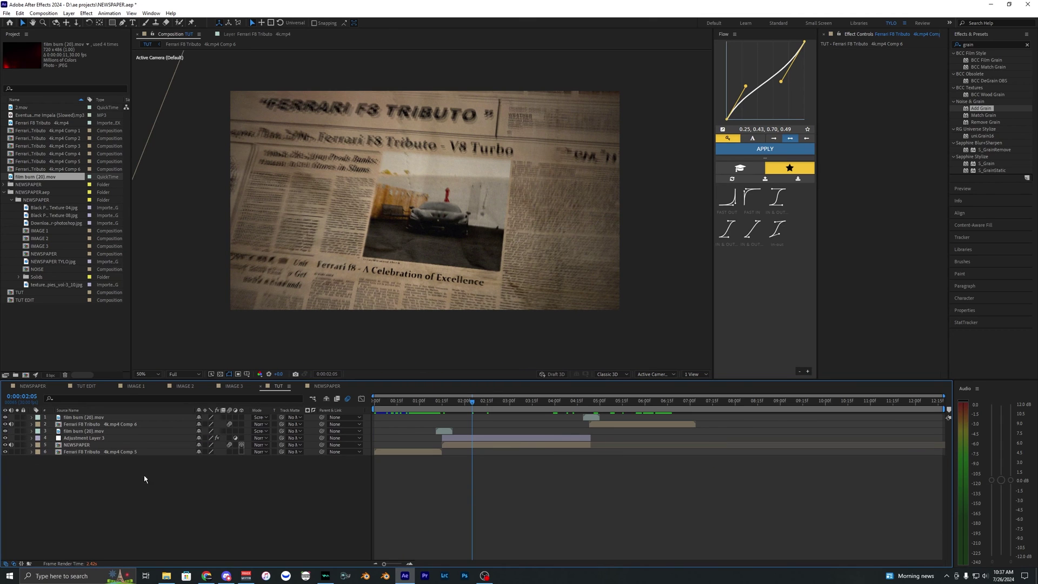
scroll(467, 476, "up", 4)
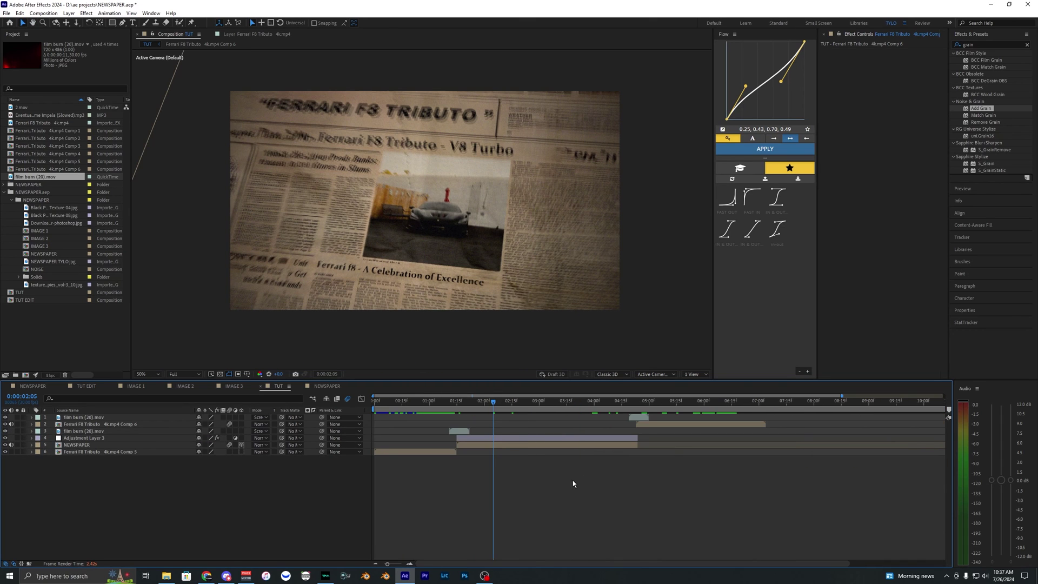
left_click(497, 437)
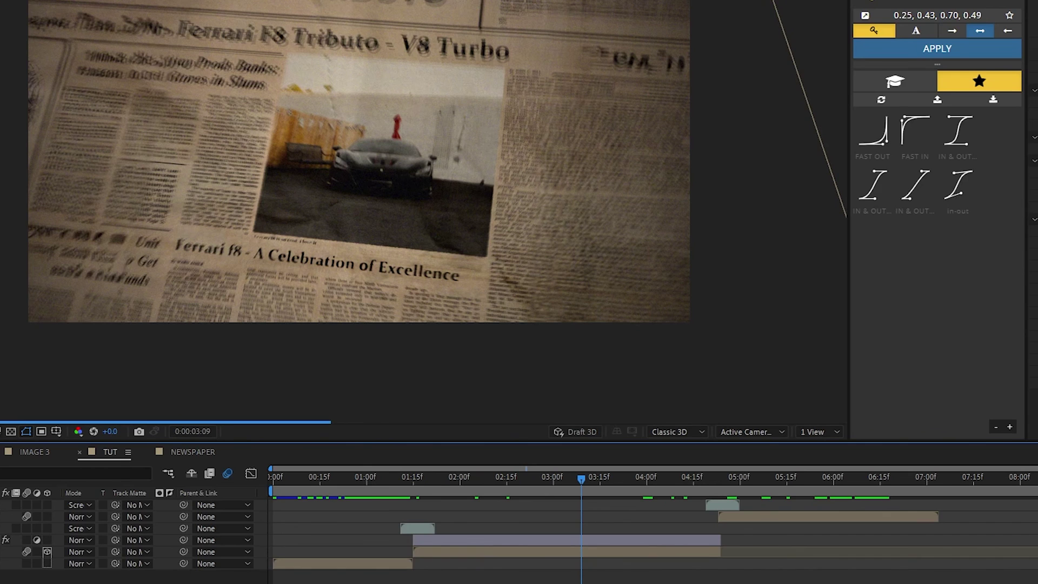
left_click(570, 551)
left_click(569, 541)
left_click(570, 580)
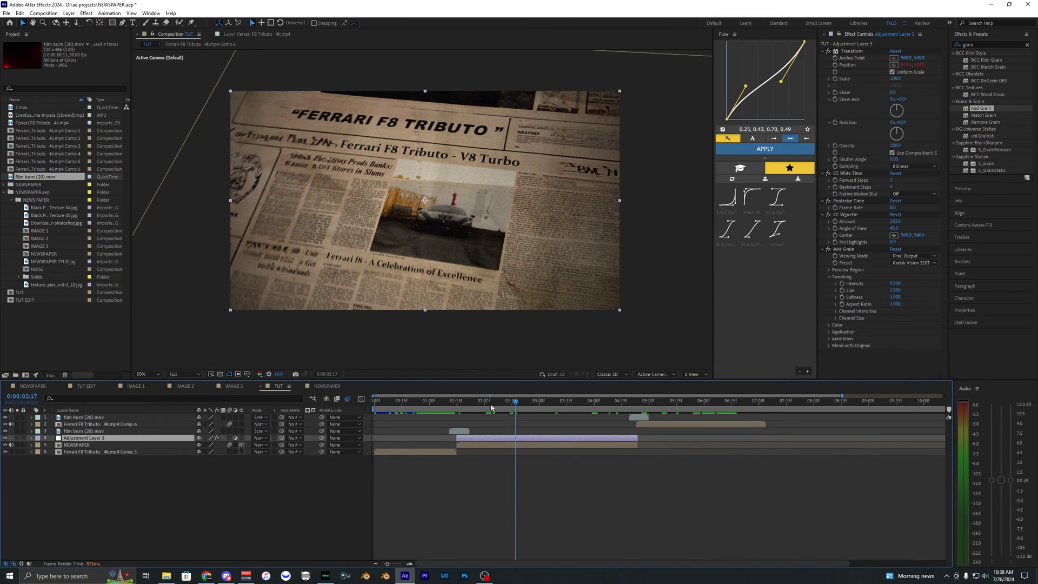
- Preview the whole newspaper transition from about 0:00:00:18 in the first Ferrari clip
key("space")
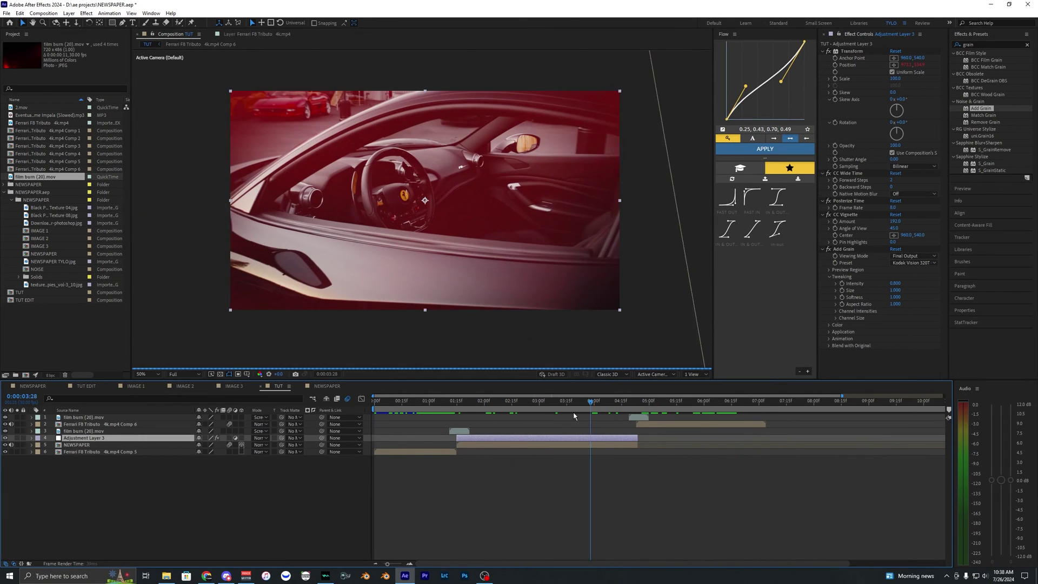
left_click_drag(574, 414, 408, 410)
key("space")
left_click(491, 430)
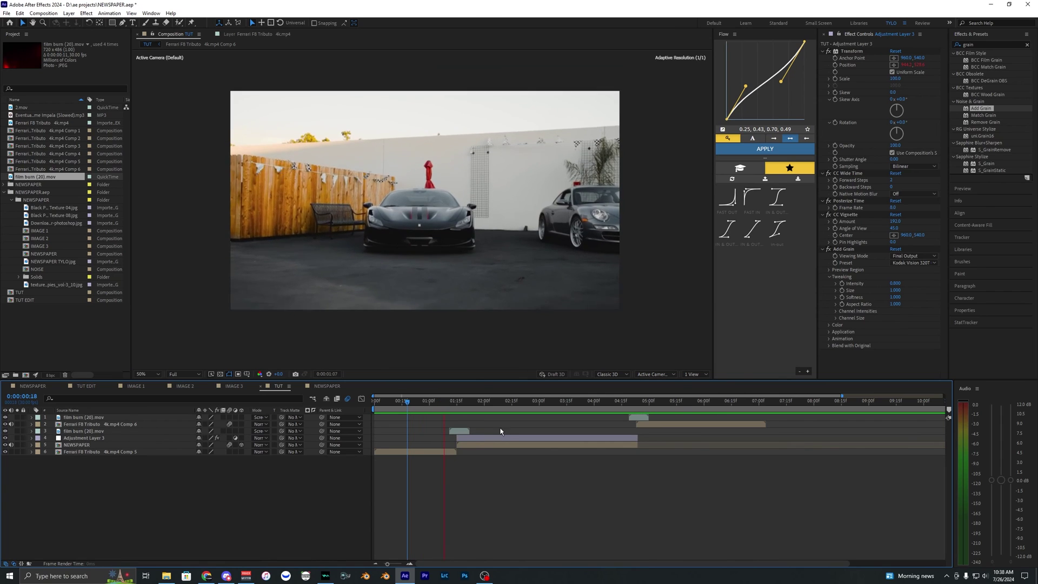